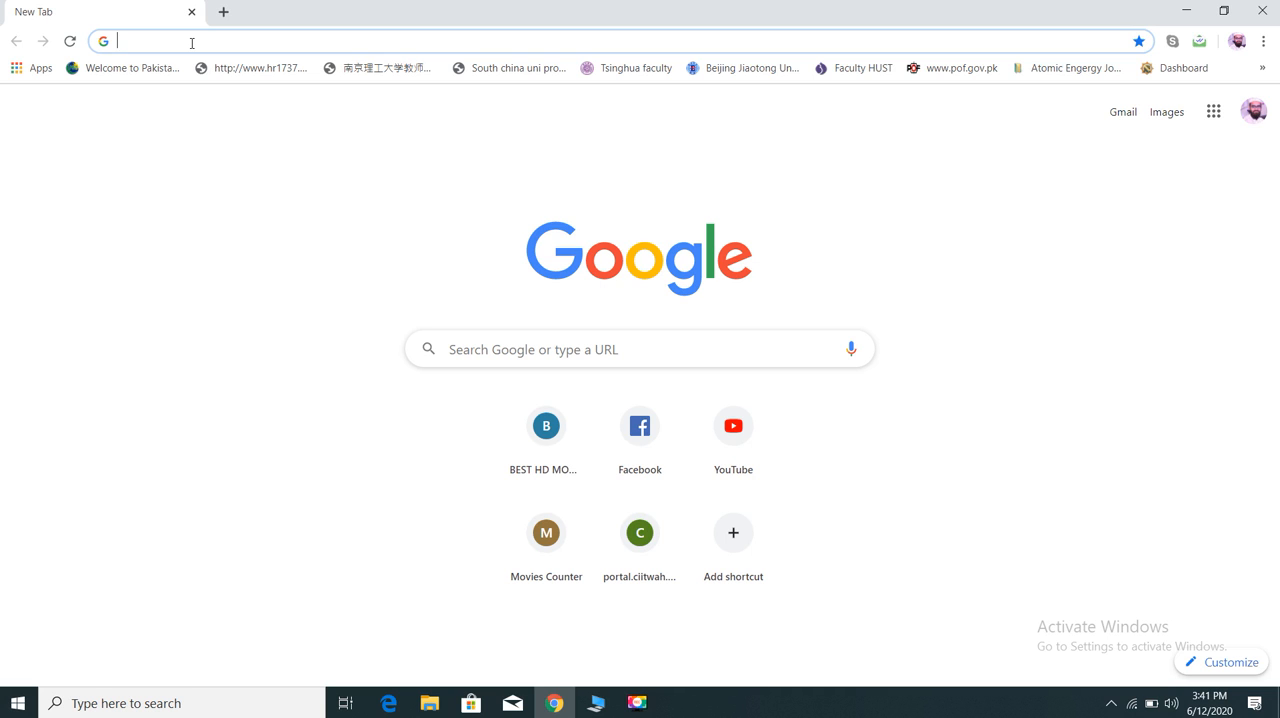
- Open the lvsim.labvolt.com website
text(l)
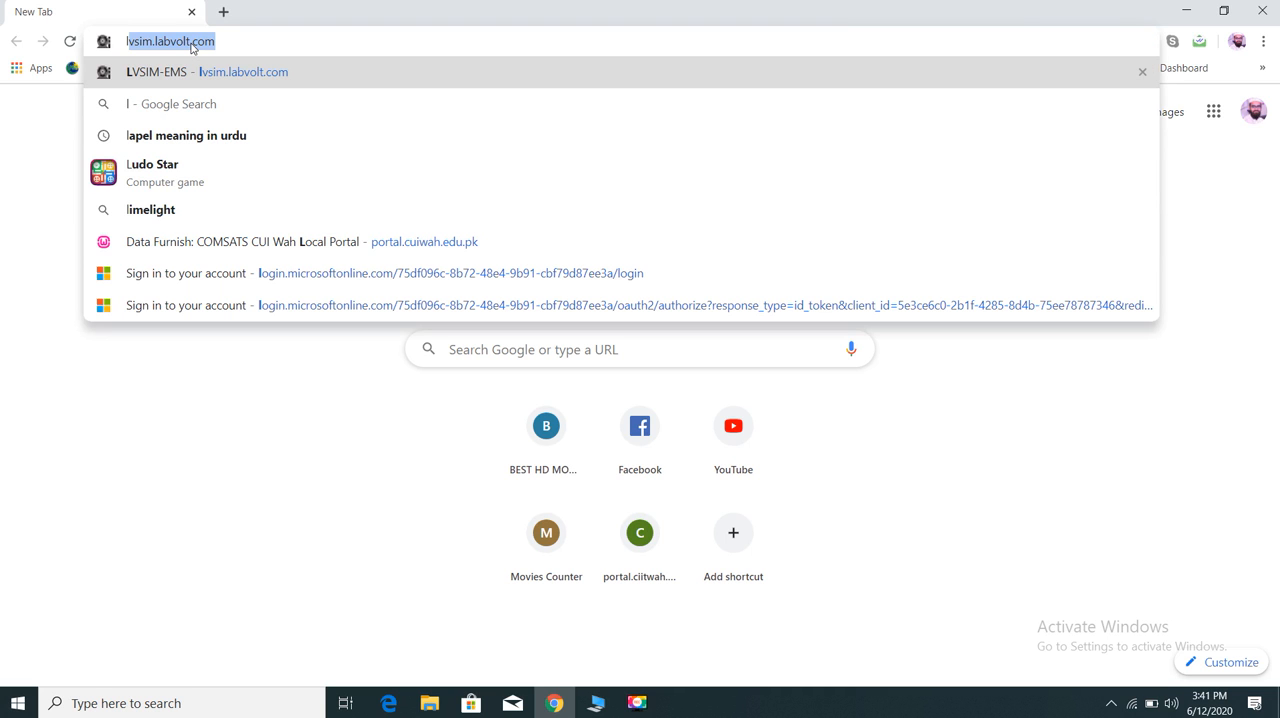
key(Right)
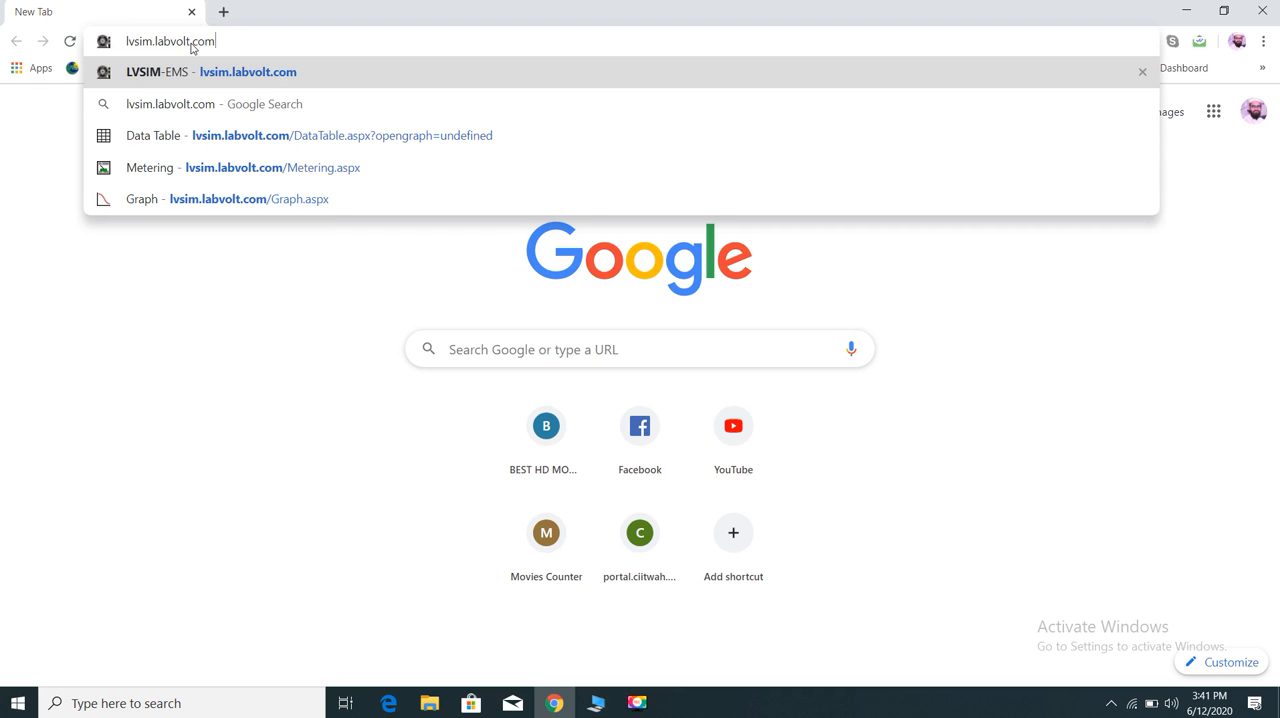
key(Return)
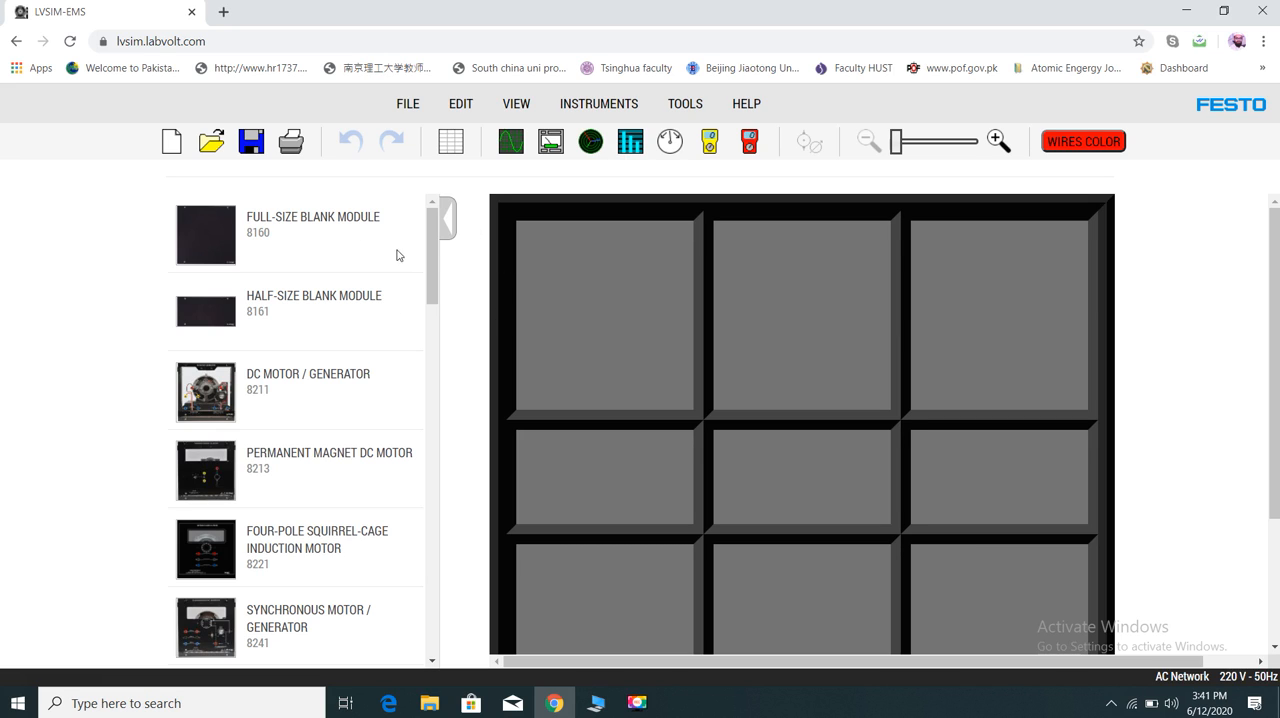
- Place the Power Supply 8821 module in the first bay of the rack's upper row
drag(432, 241, 435, 589)
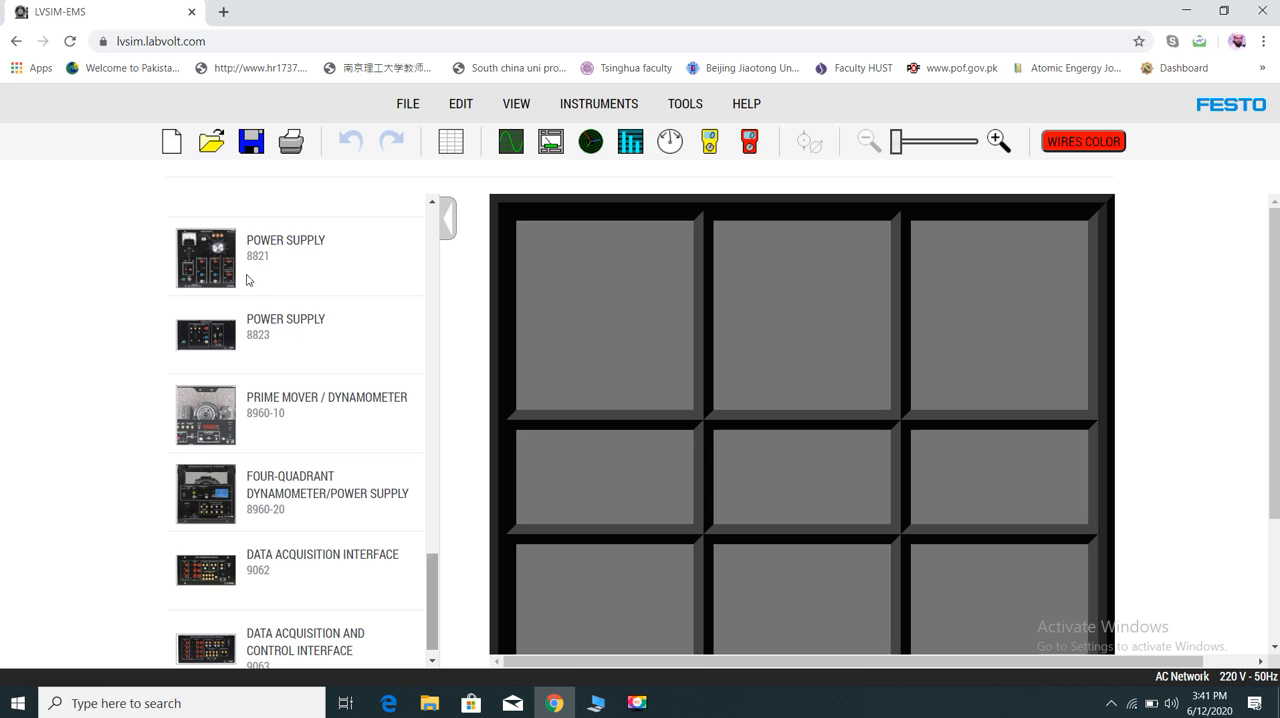
drag(279, 255, 593, 311)
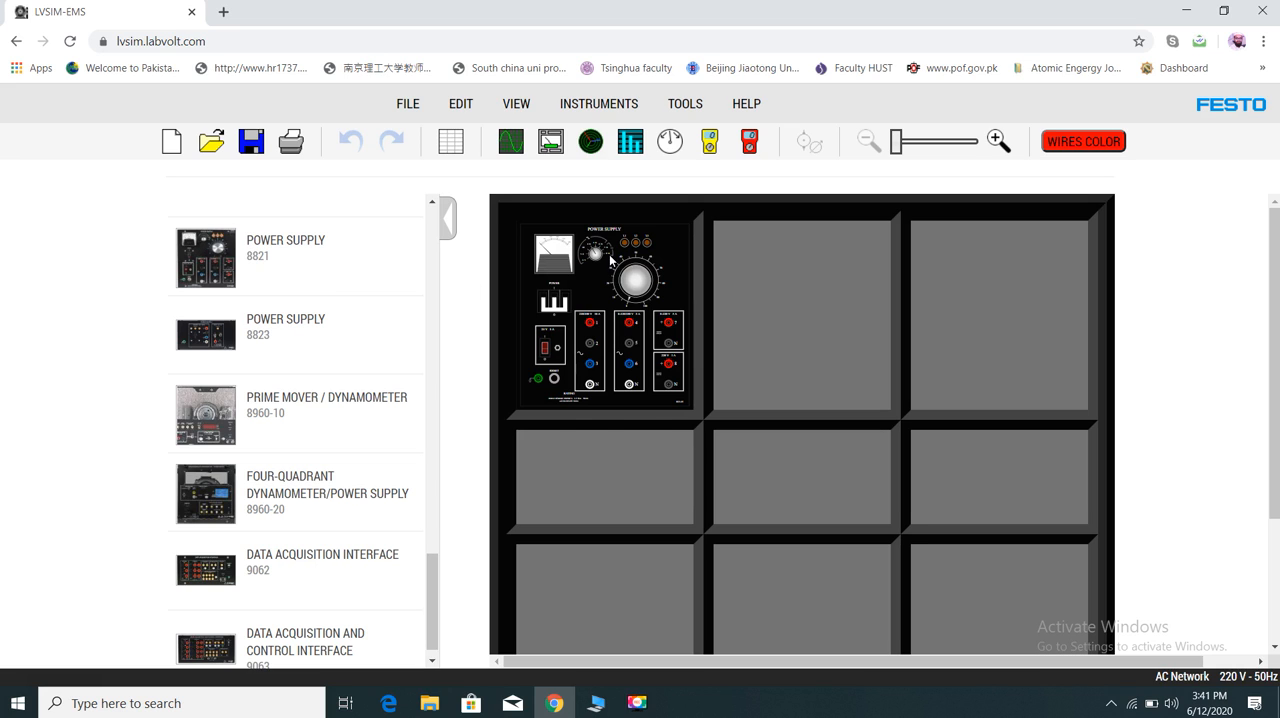
- Switch on the power supply and turn its voltage control knob to about 40
click(999, 141)
click(999, 141)
click(999, 141)
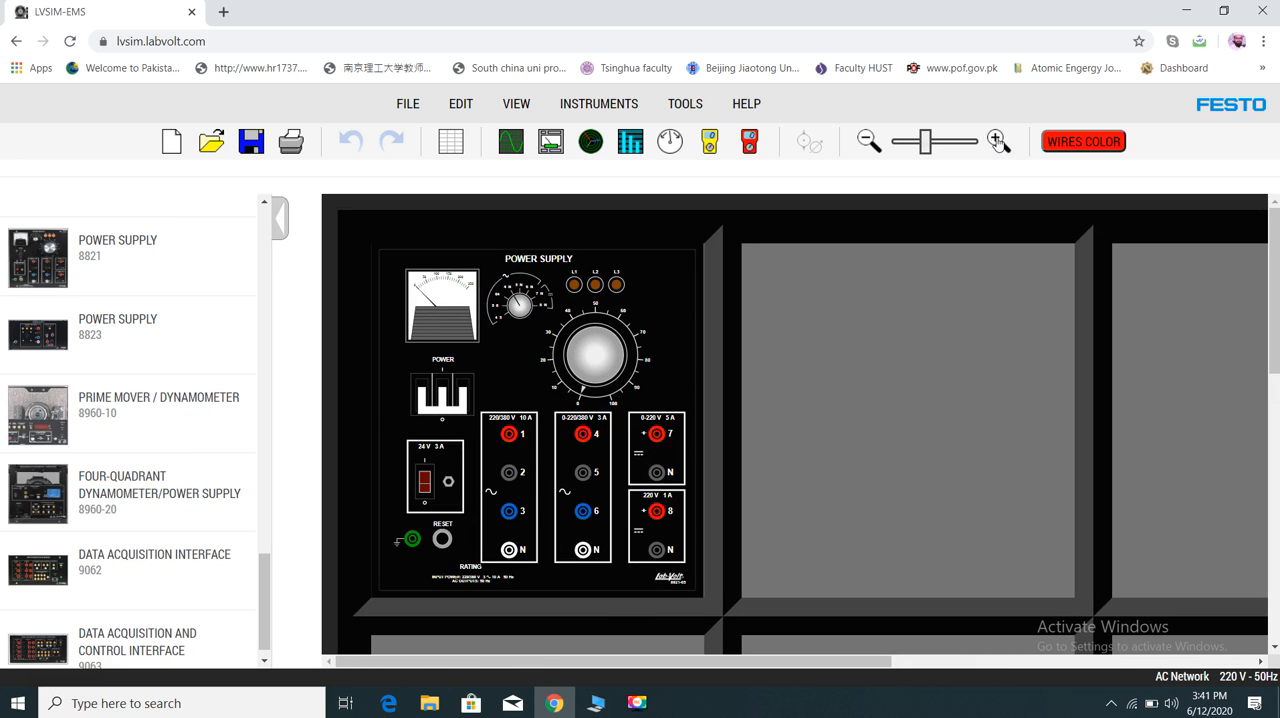
click(999, 141)
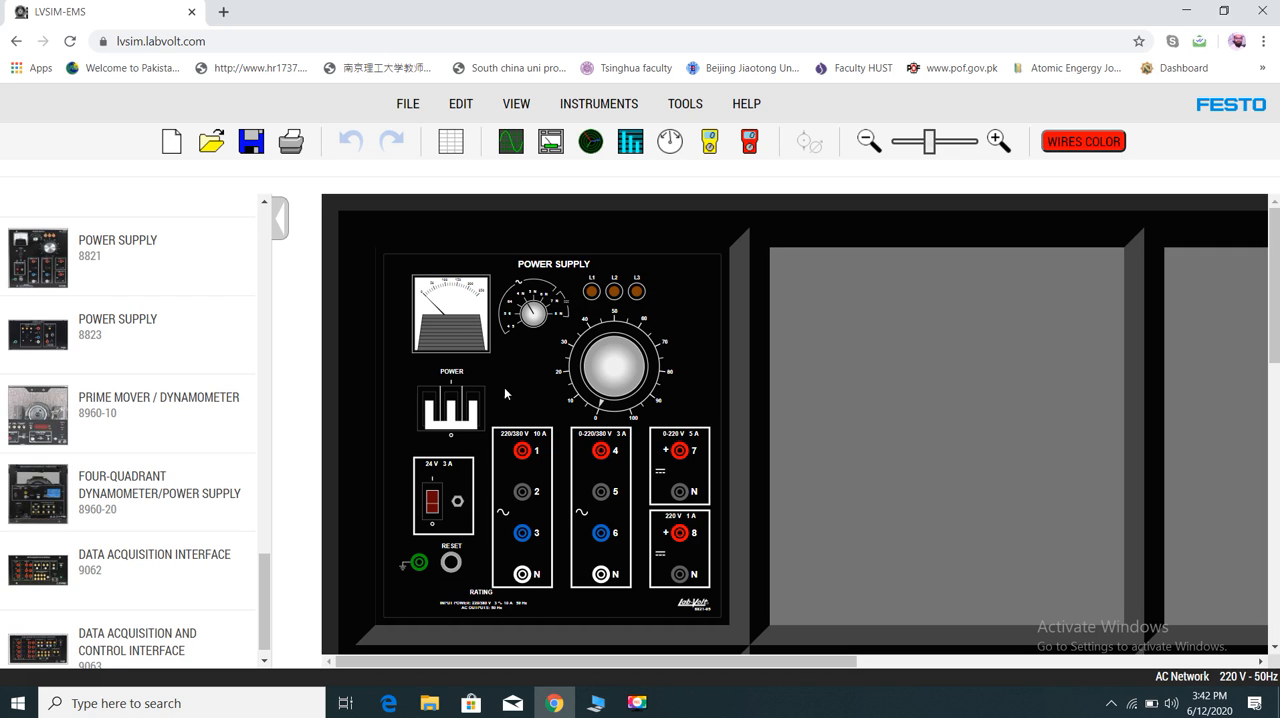
click(453, 422)
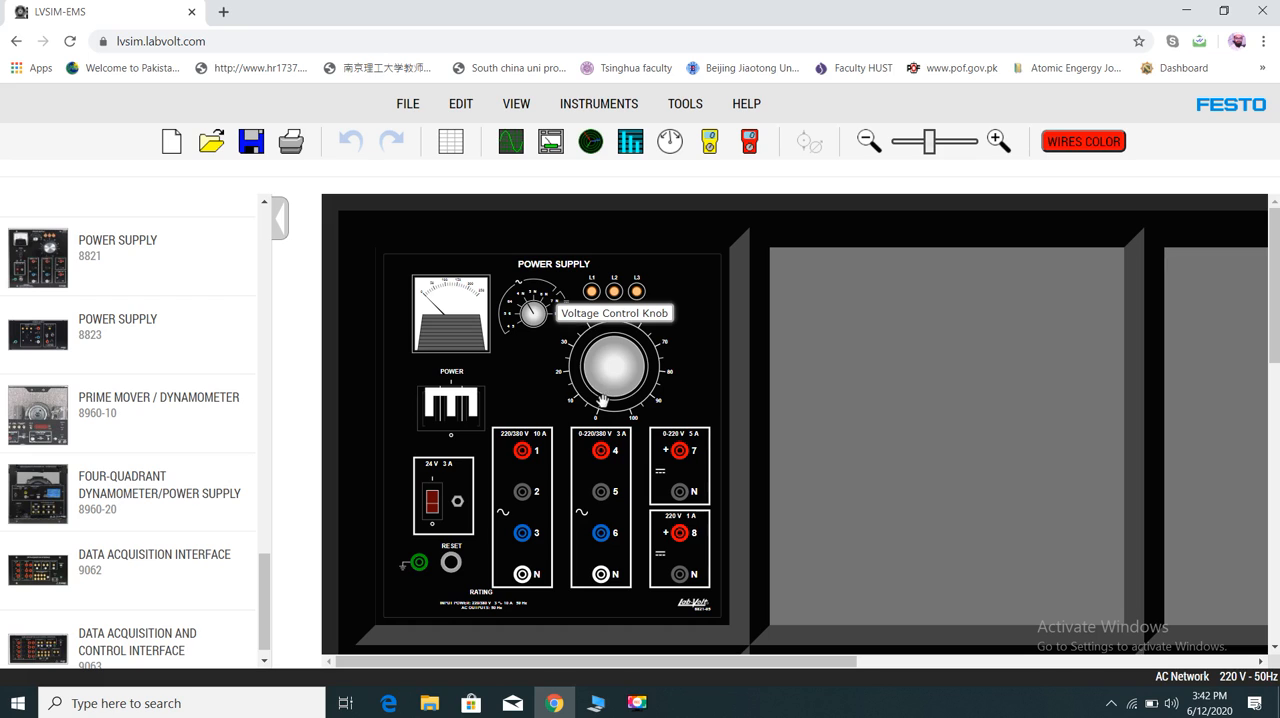
drag(570, 373, 592, 336)
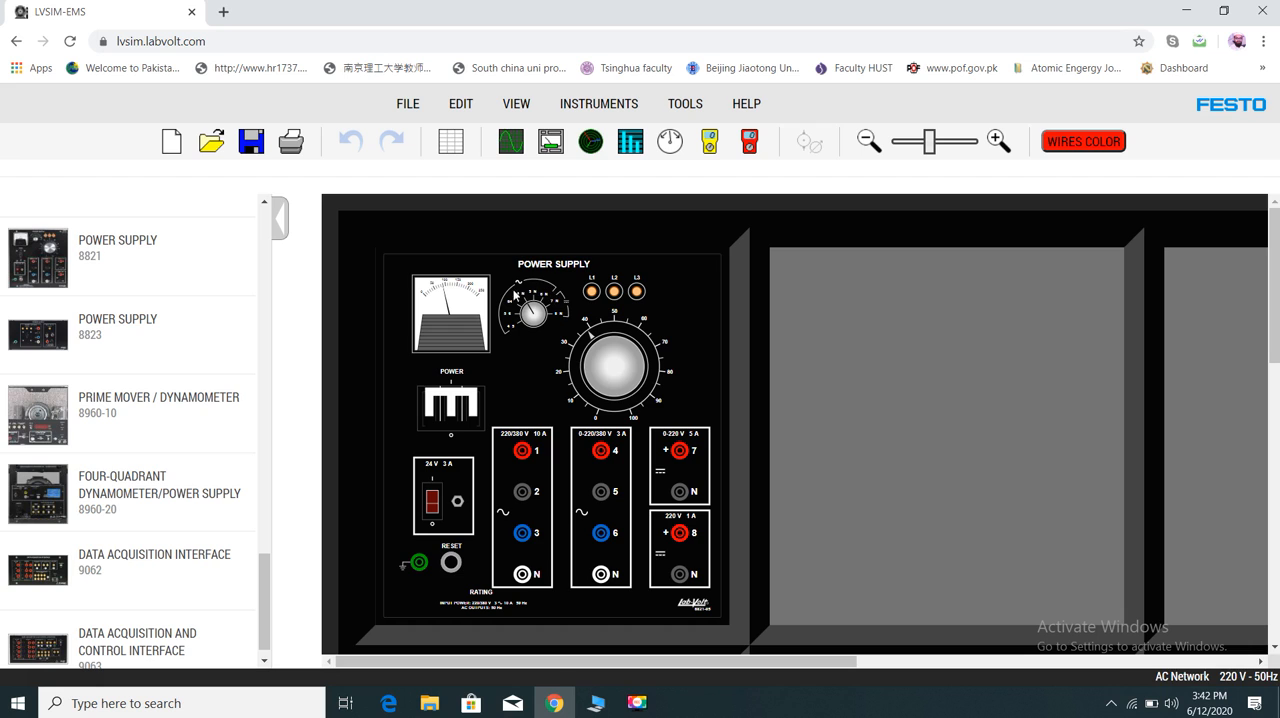
- Examine the power supply's voltmeter, voltmeter selector and output terminals up close
click(997, 141)
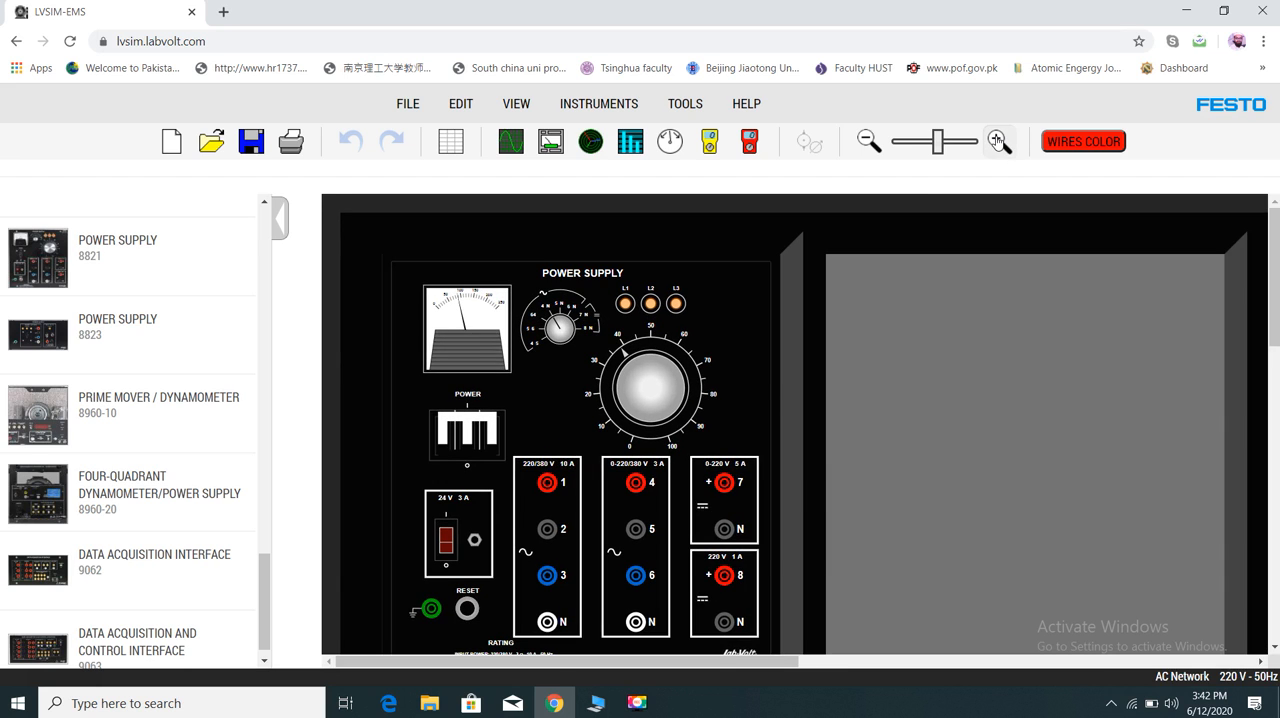
click(997, 141)
click(997, 141)
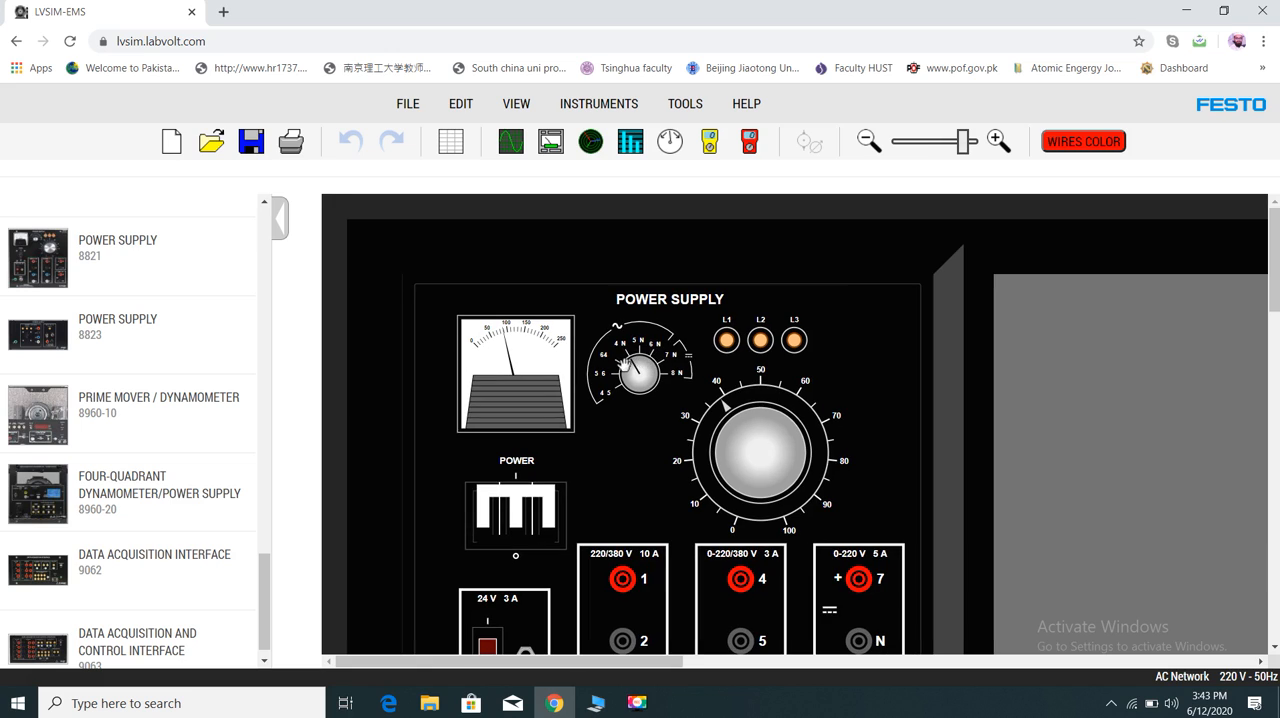
click(617, 350)
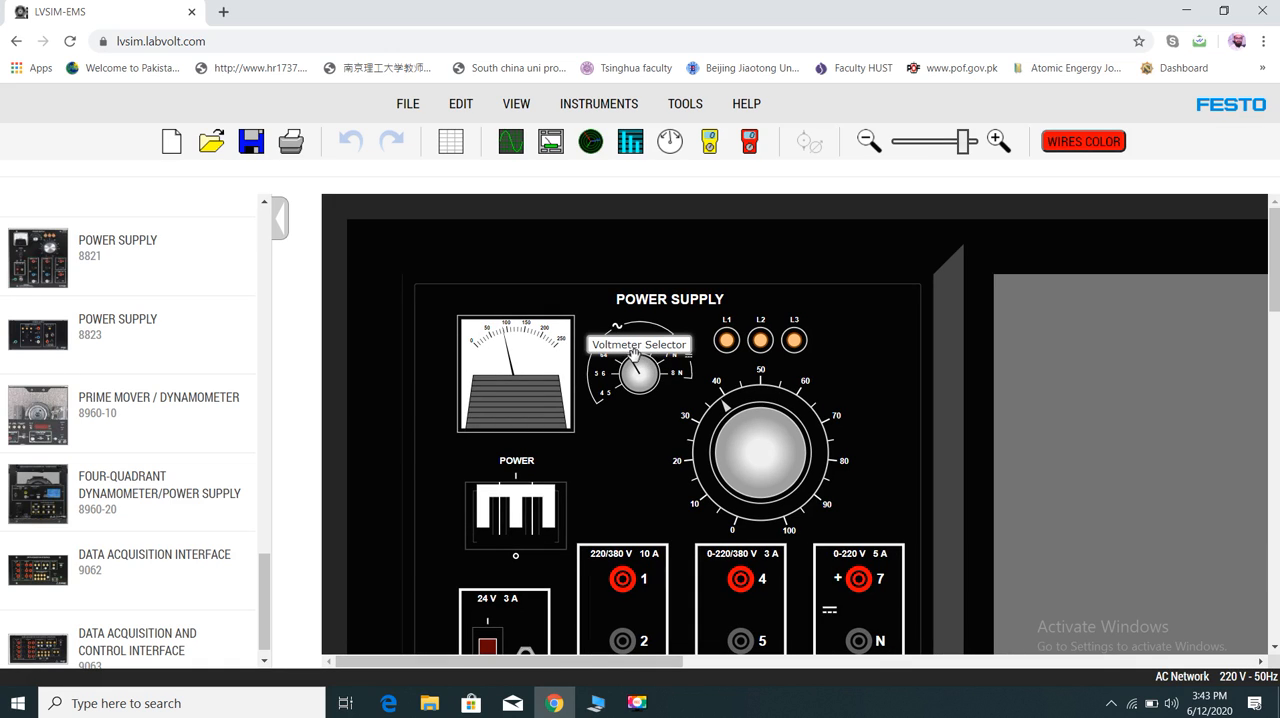
click(869, 142)
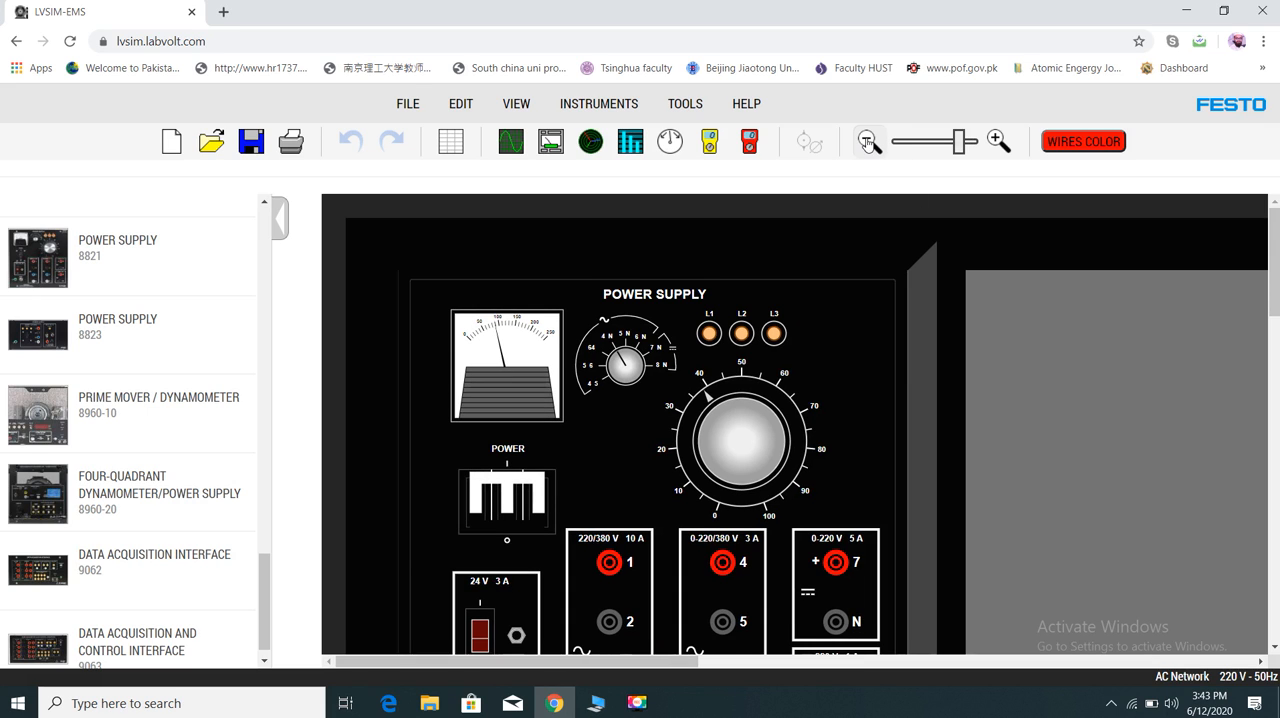
click(869, 142)
click(869, 142)
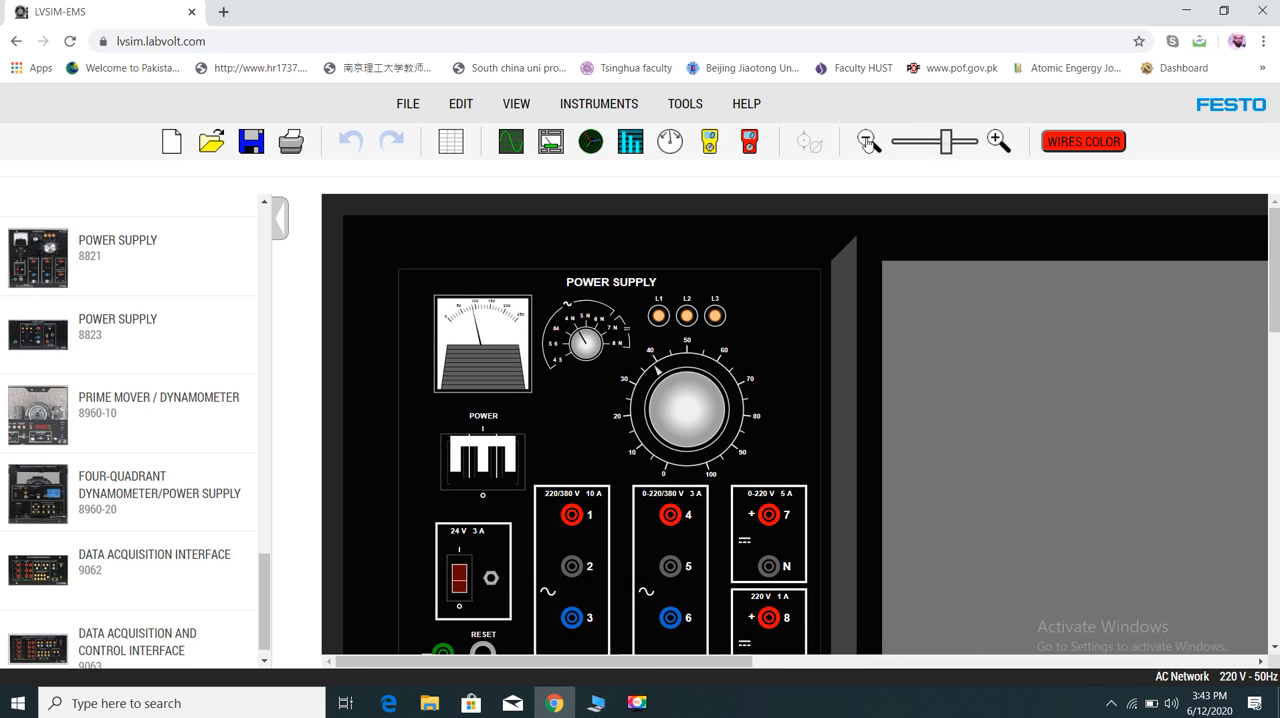
scroll(1274, 290, down, 1)
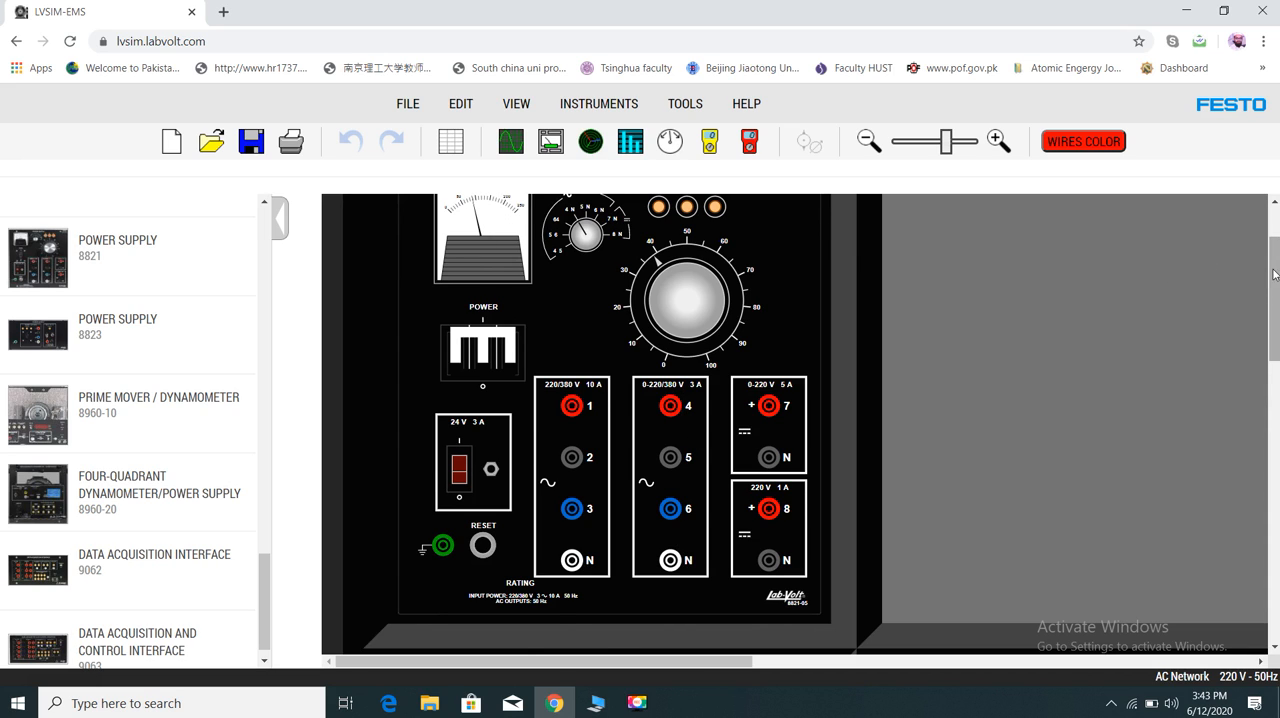
scroll(1274, 290, up, 1)
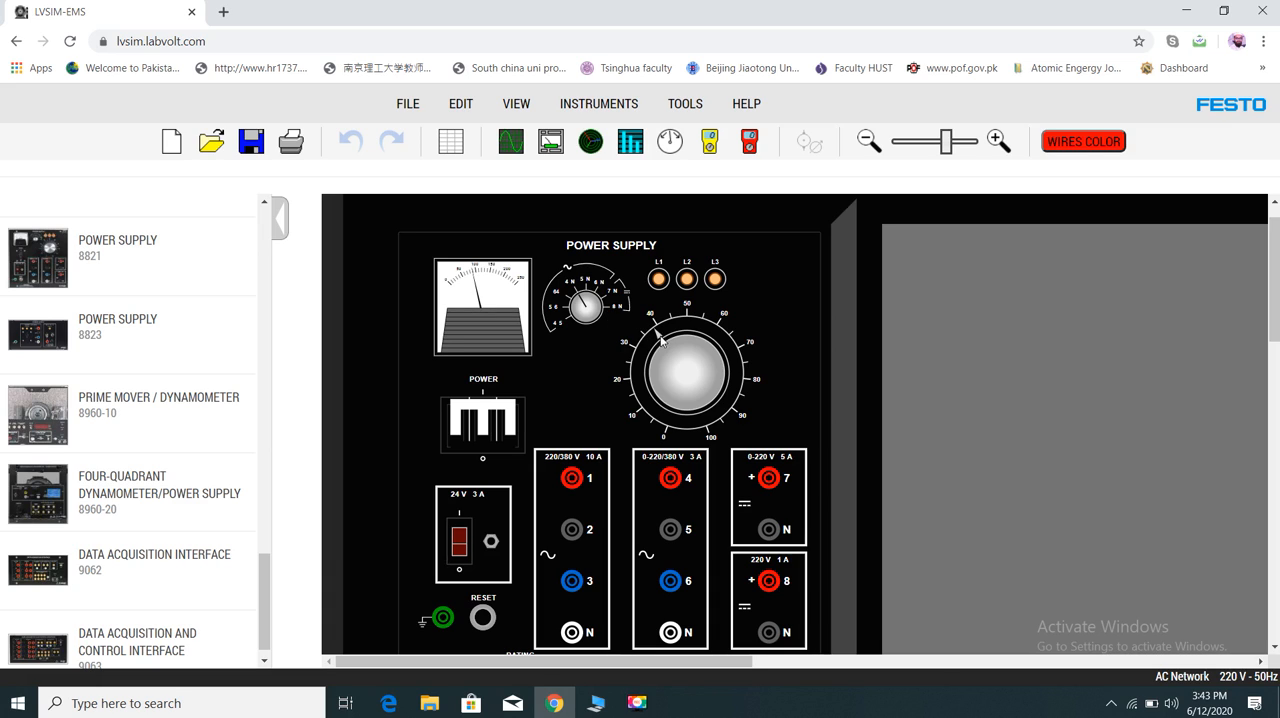
- Turn the voltage control knob up to about 100 and check the voltmeter closely
mouse_move(658, 335)
mouse_down()
mouse_move(740, 352)
mouse_move(739, 405)
mouse_move(710, 436)
mouse_move(677, 443)
mouse_up()
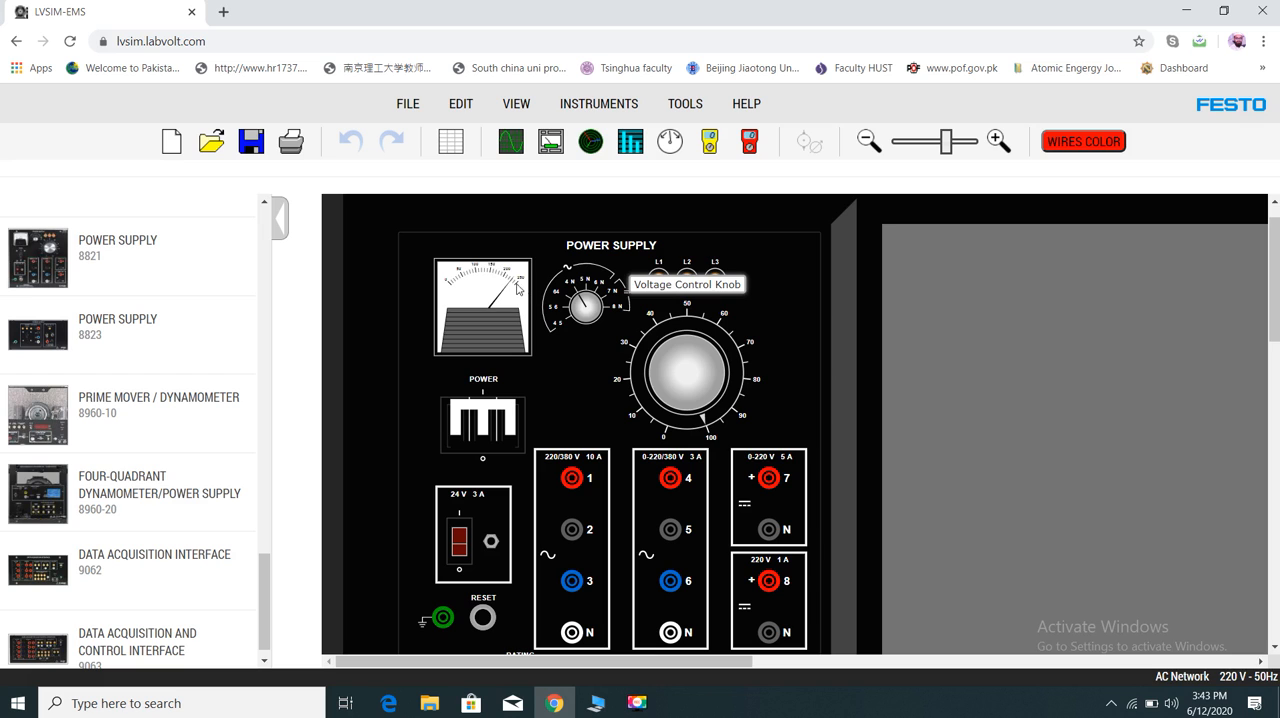
click(997, 141)
click(997, 141)
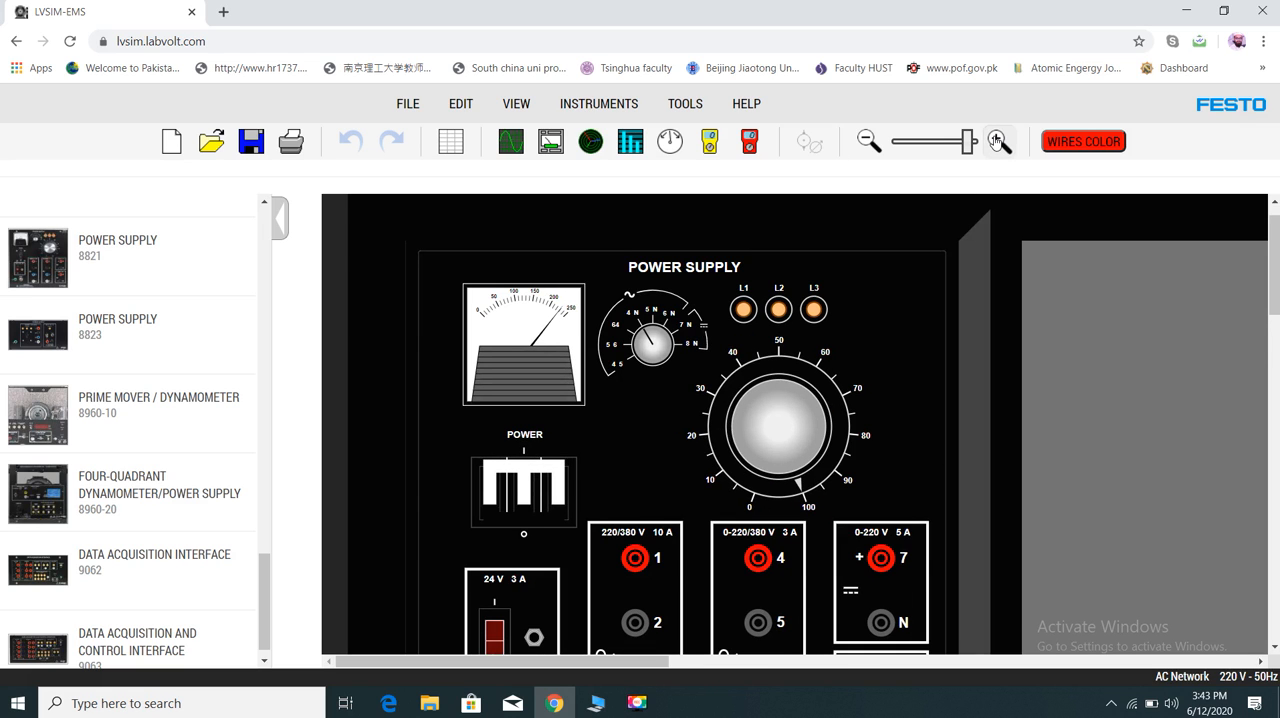
click(997, 141)
click(997, 141)
click(997, 141)
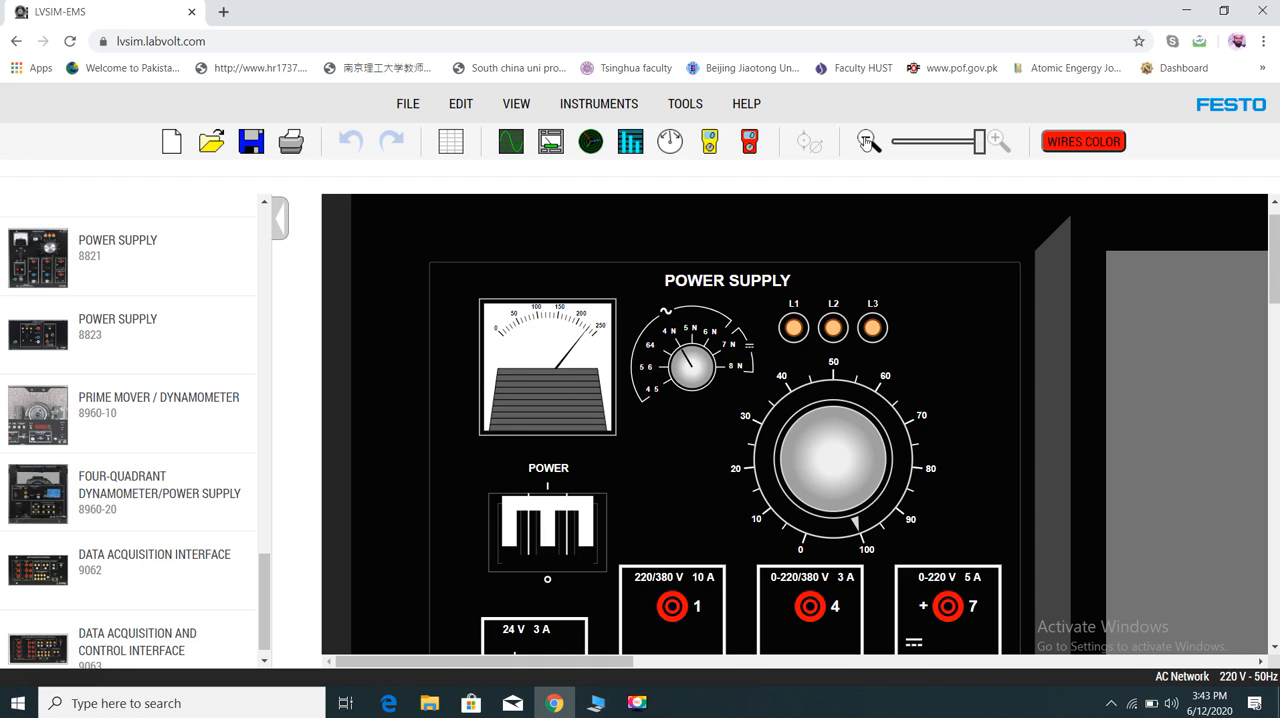
- Place the Data Acquisition Interface 9062 in the bay beside the power supply
click(868, 141)
click(868, 141)
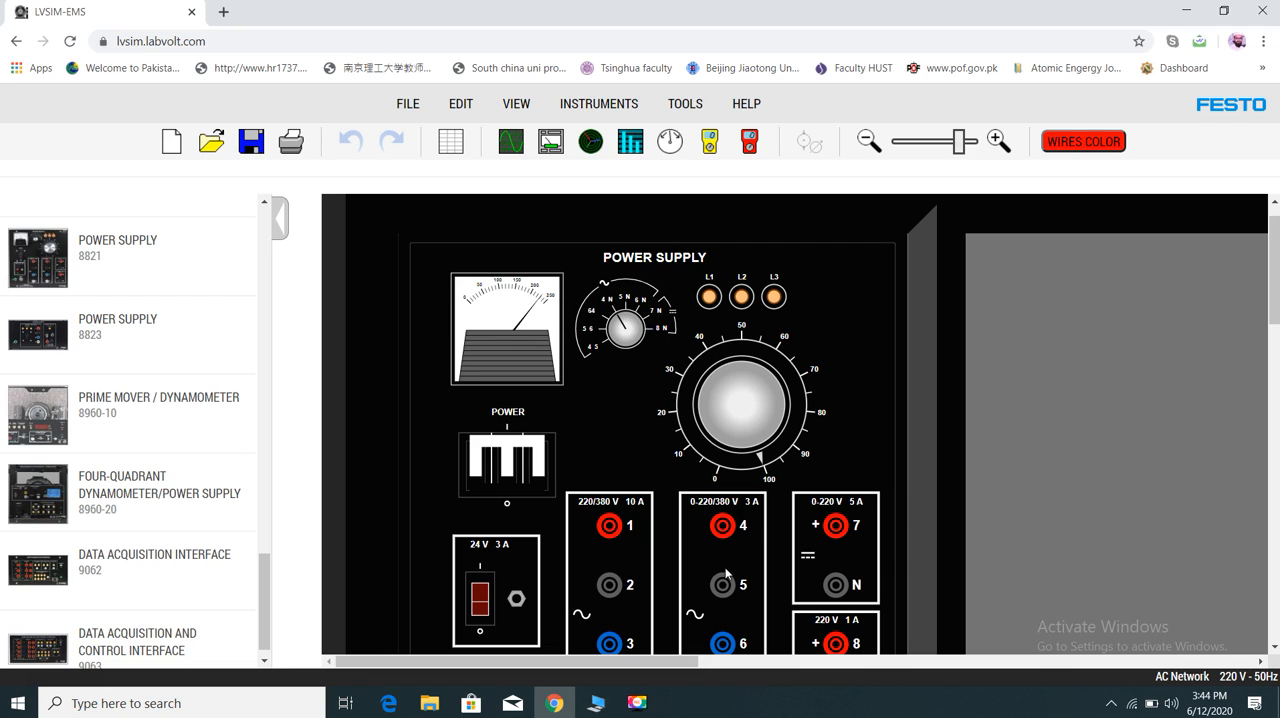
click(869, 141)
click(869, 141)
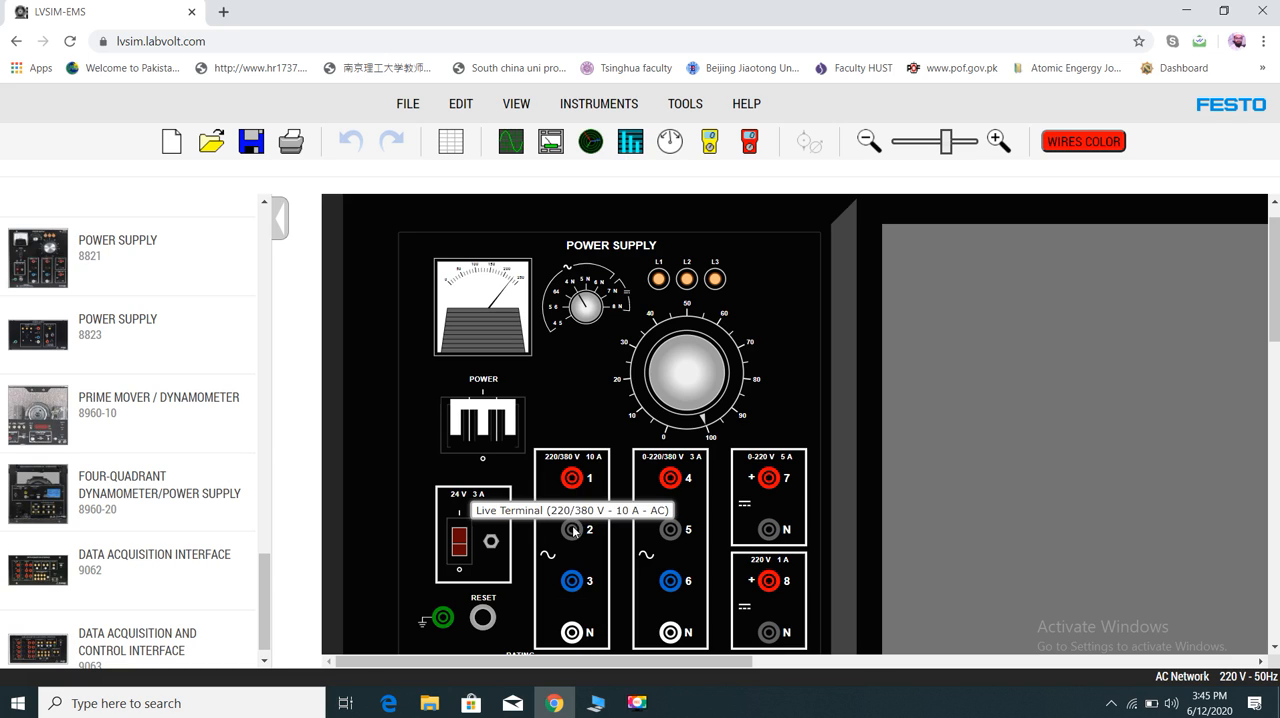
click(868, 141)
click(868, 141)
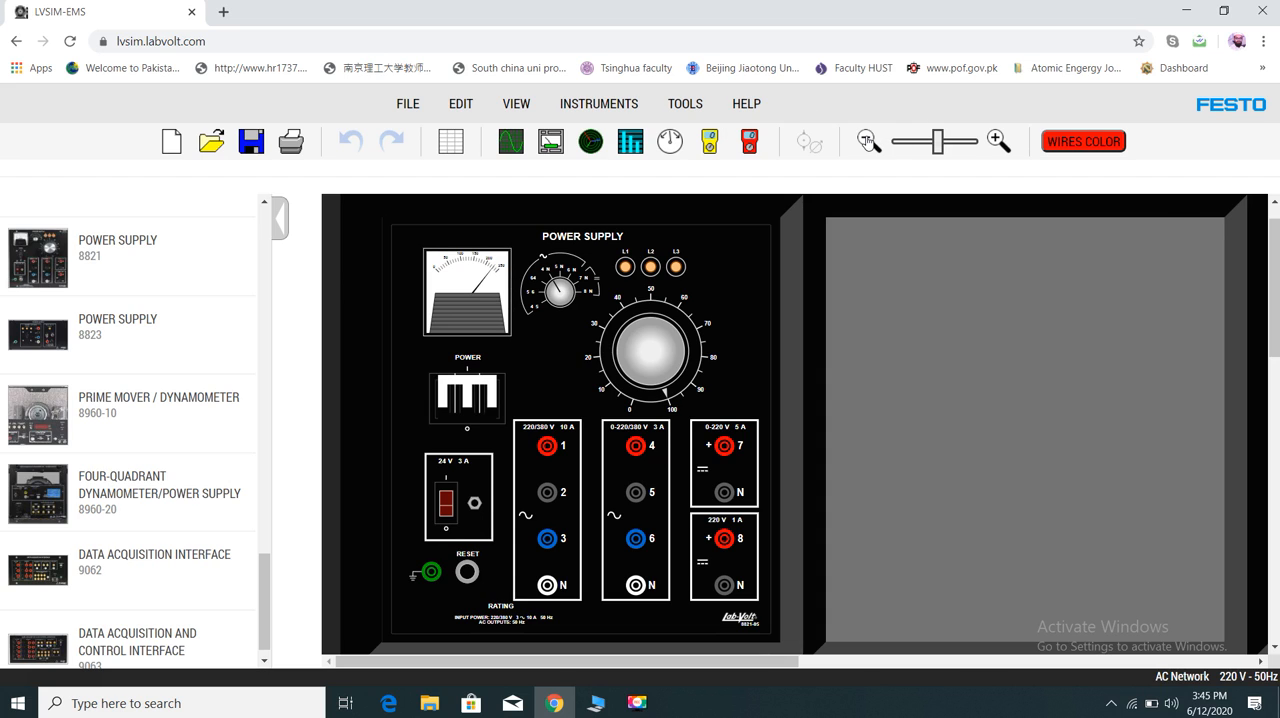
click(868, 141)
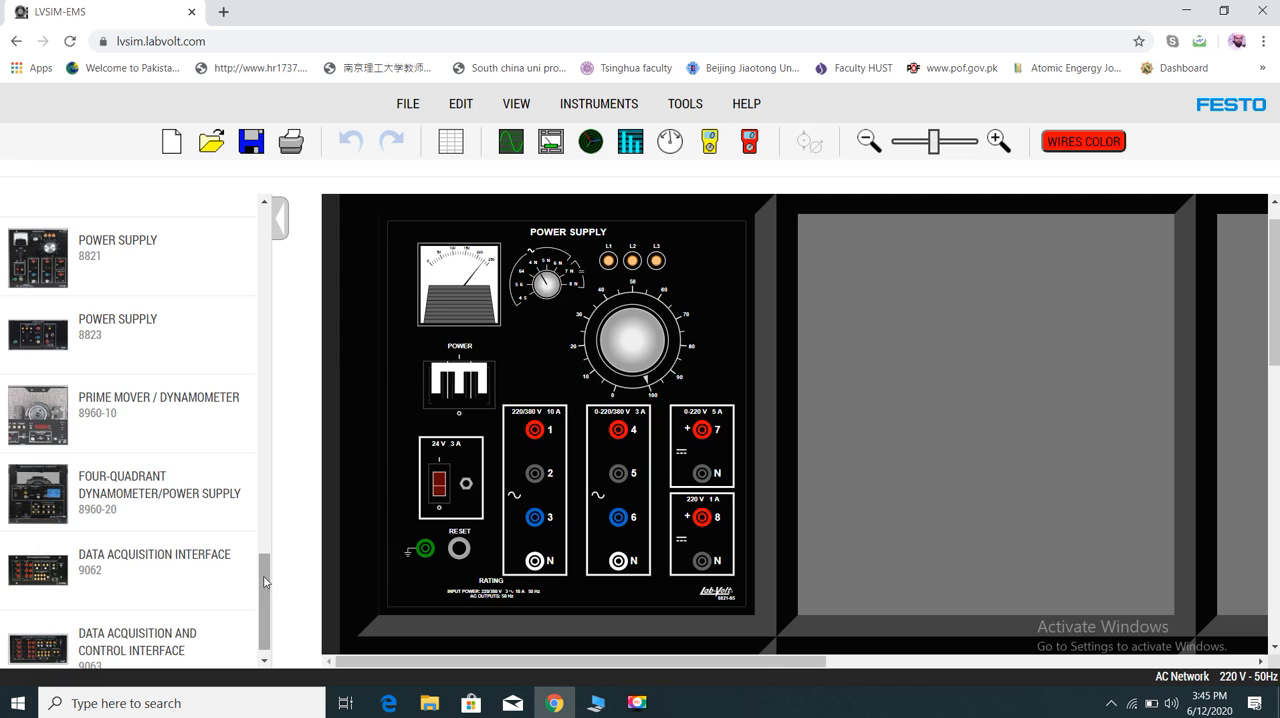
drag(43, 568, 866, 552)
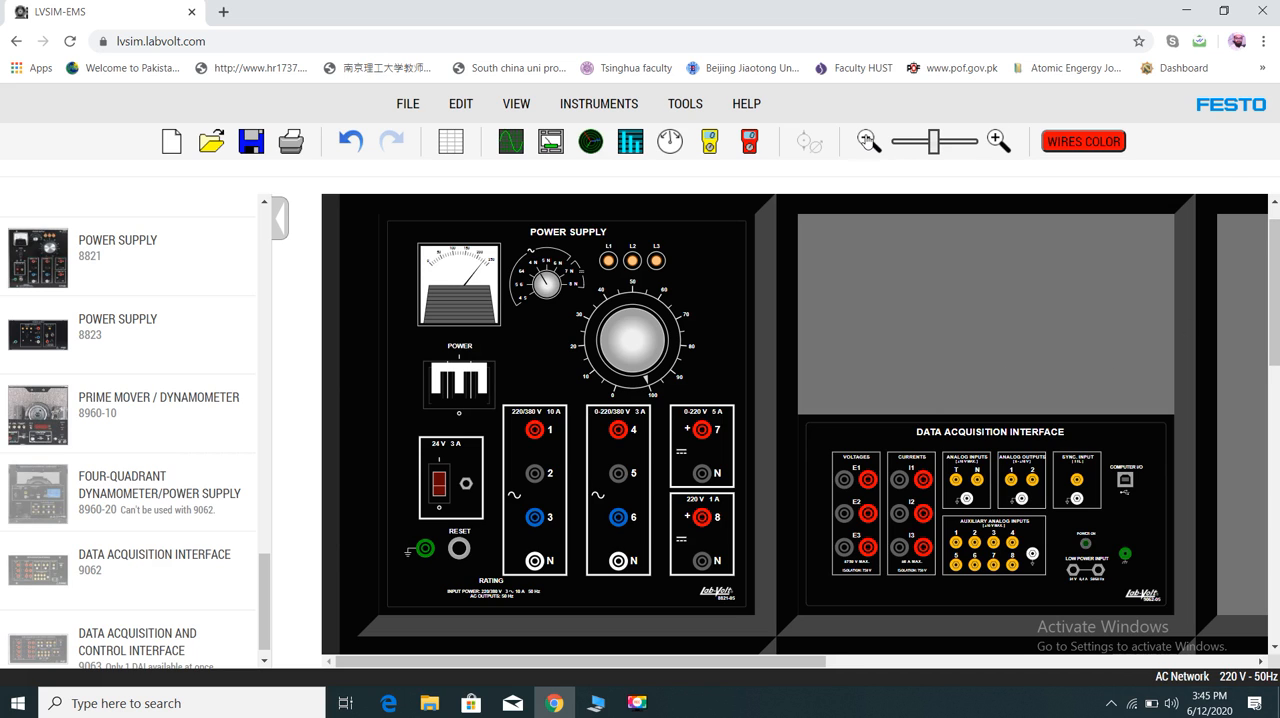
- Move the Data Acquisition Interface to the bay directly below the power supply
click(866, 141)
click(866, 141)
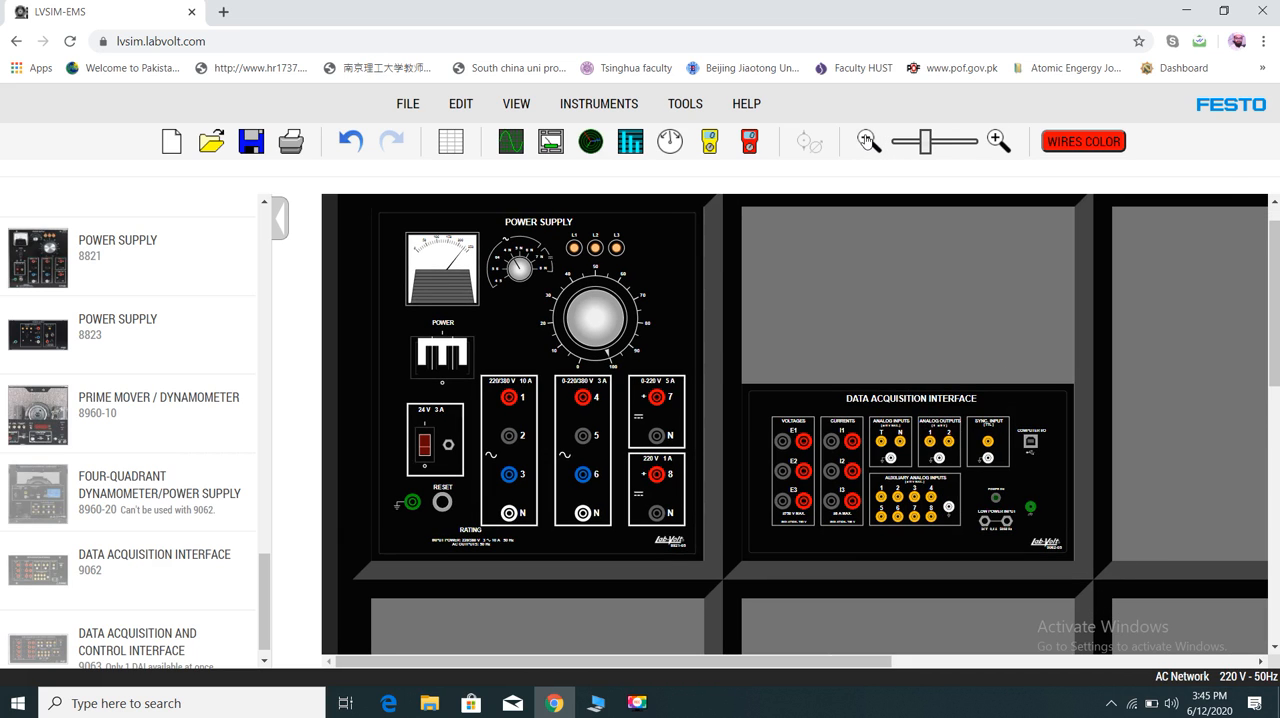
click(866, 141)
click(866, 141)
click(866, 141)
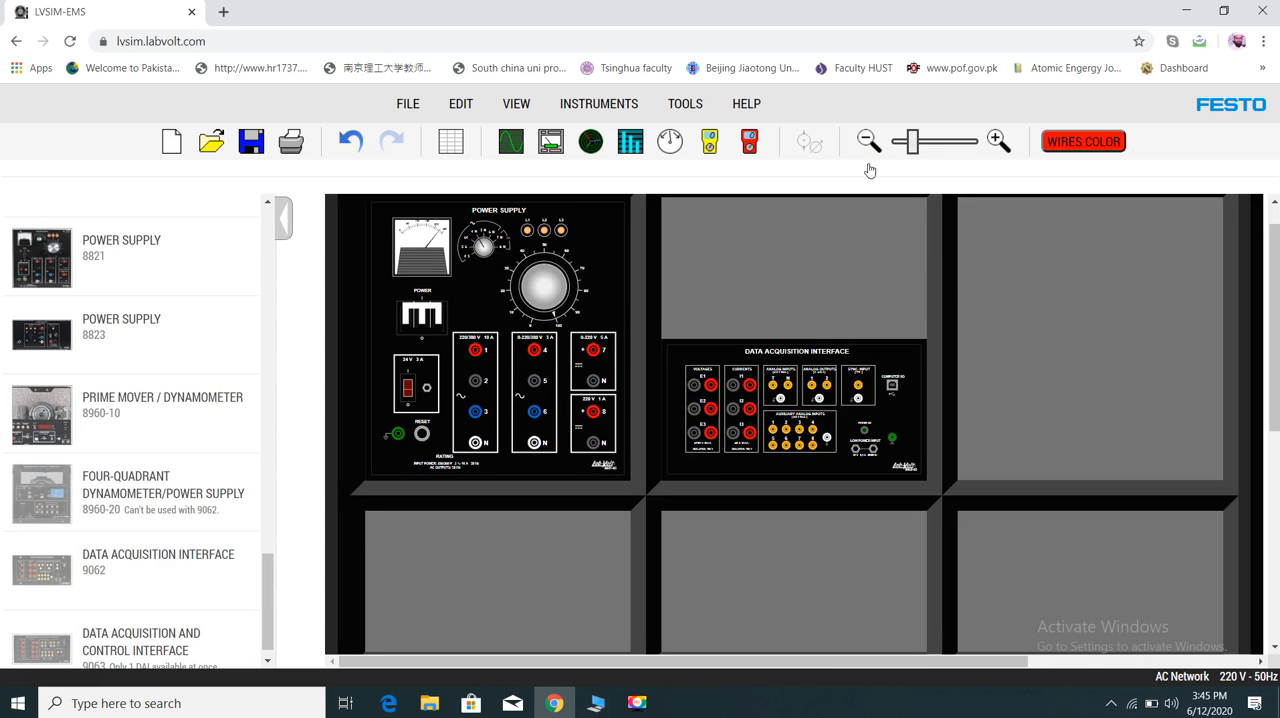
drag(830, 393, 466, 590)
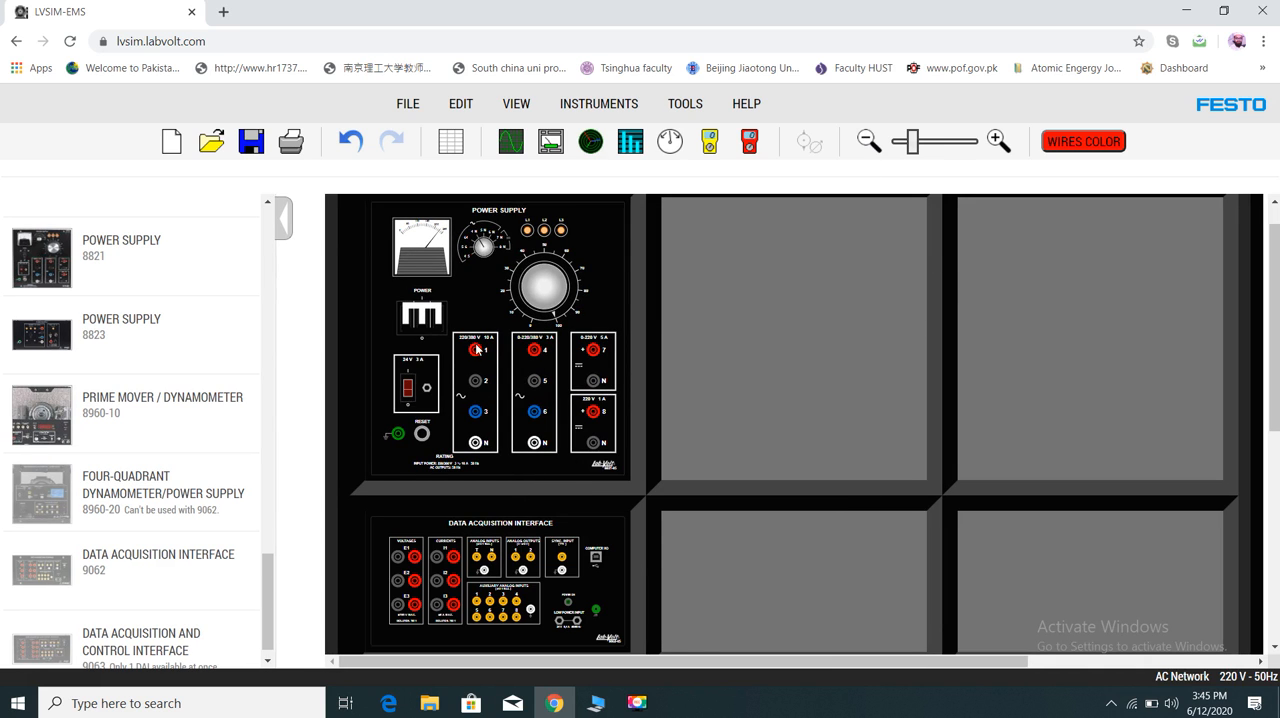
- Connect the 0-220/380 V output's terminals 4 and N to the red and black E1 inputs, switching off the power supply between the two connections
drag(538, 355, 419, 559)
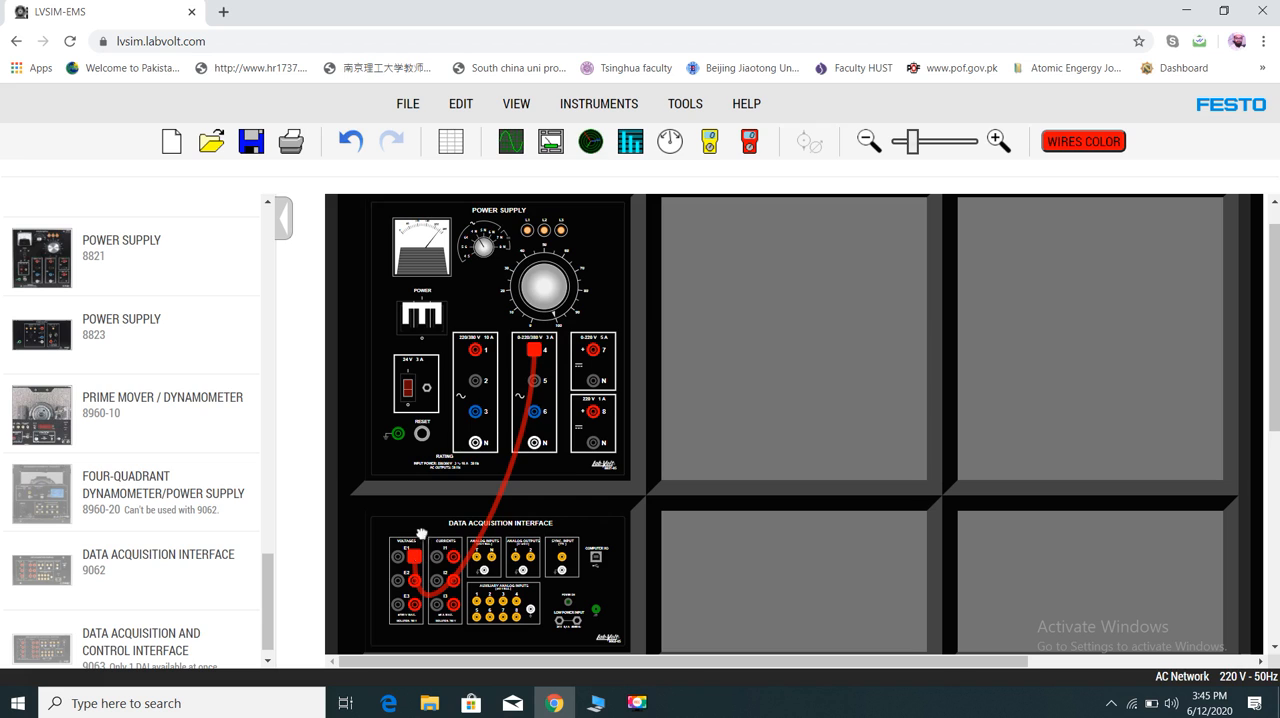
click(530, 354)
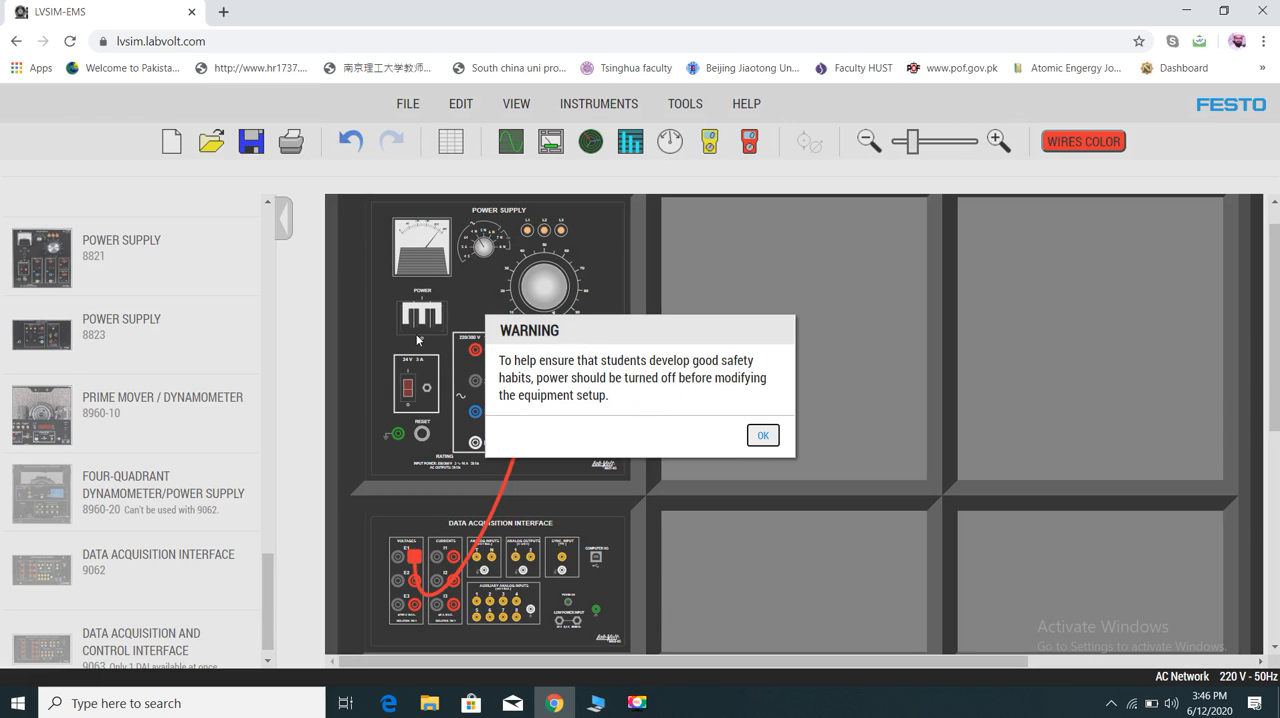
click(762, 435)
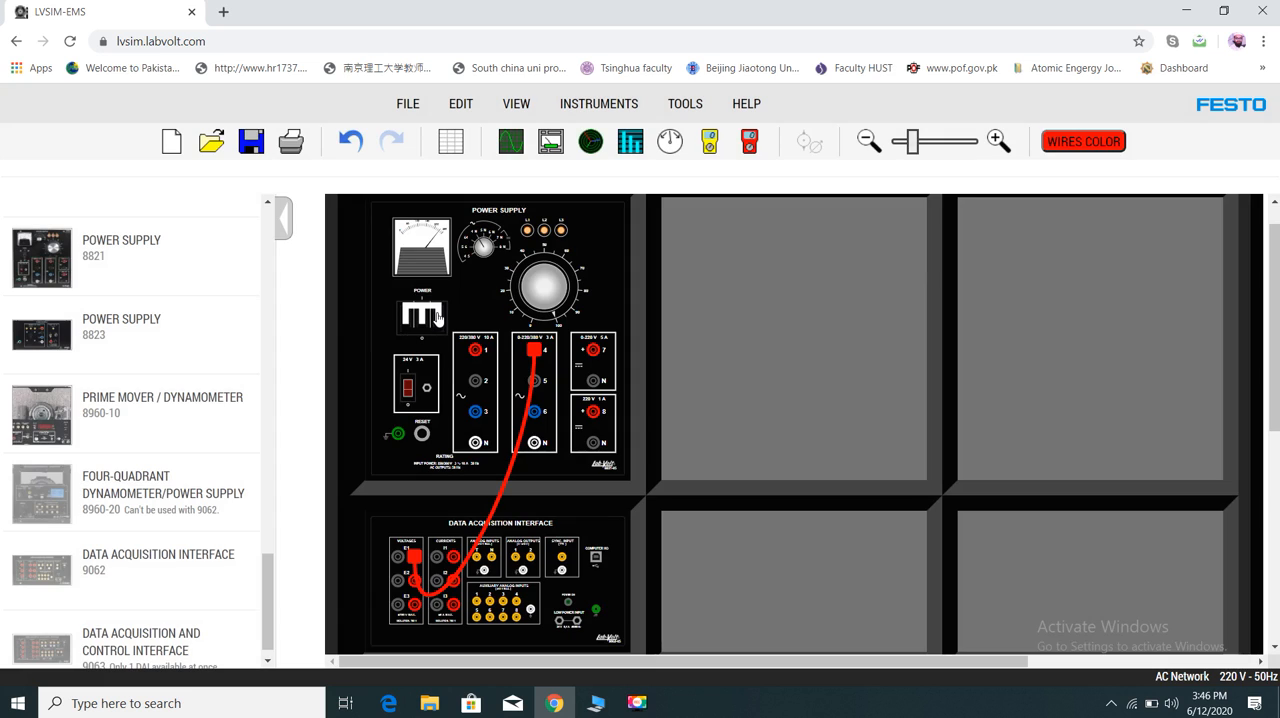
click(421, 322)
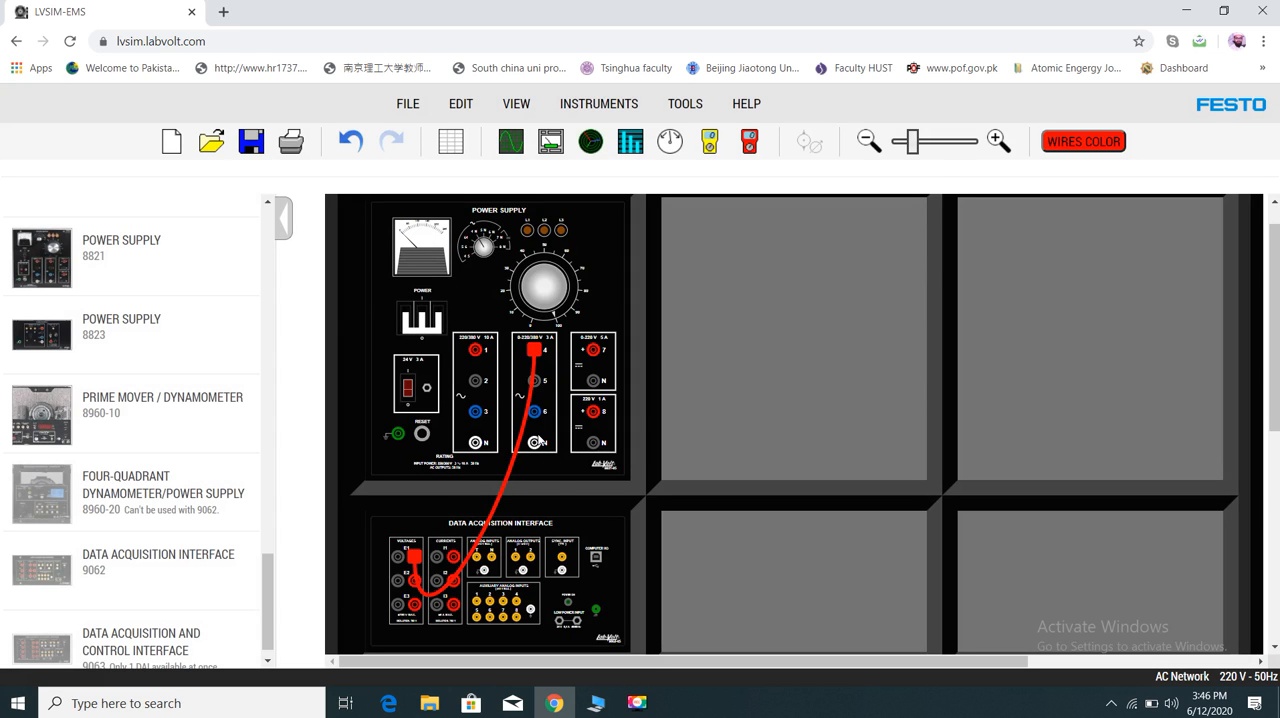
drag(537, 443, 397, 560)
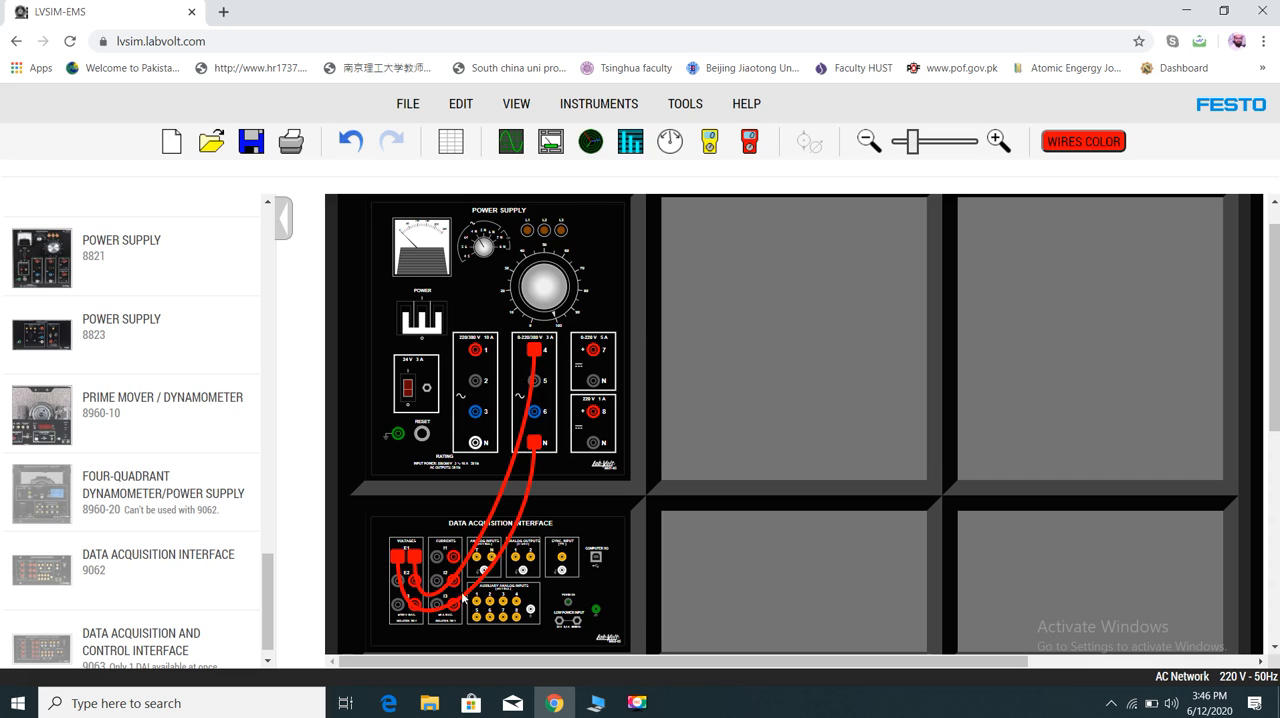
- Straighten the two red leads and wire the switched-on 24 V output to the Data Acquisition Interface's Low Power Input
drag(474, 548, 440, 488)
drag(492, 572, 465, 508)
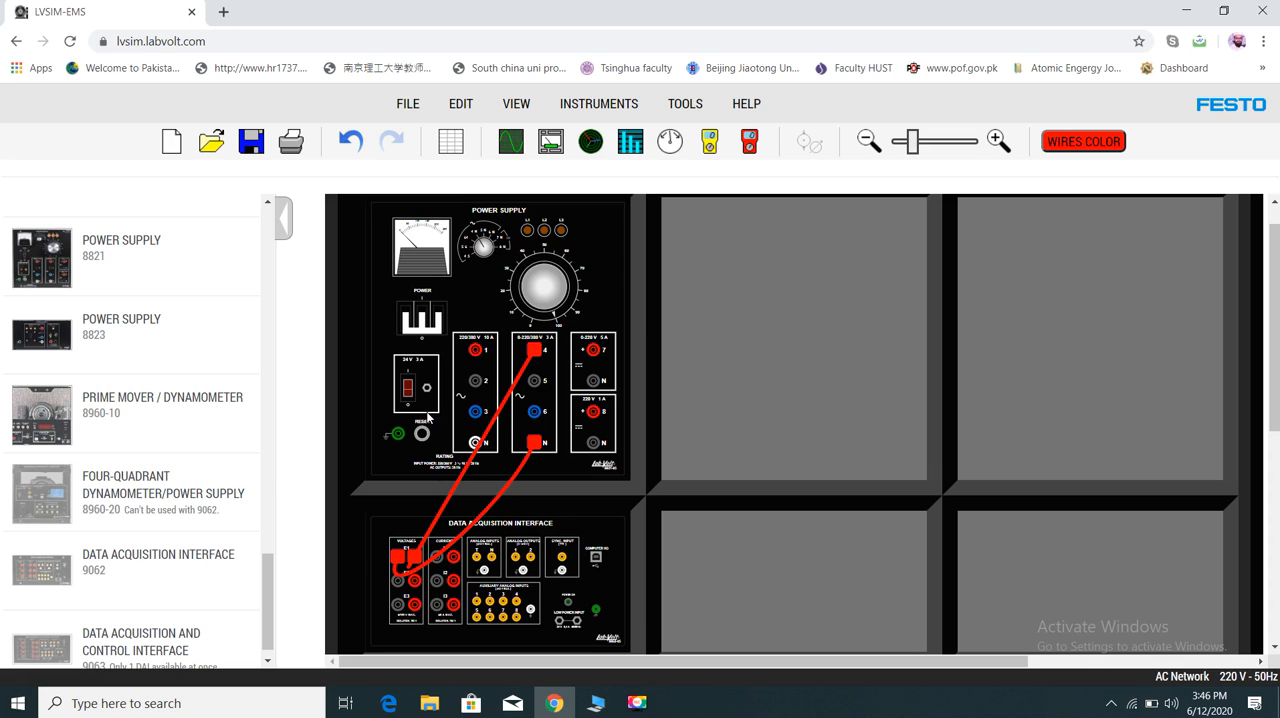
mouse_move(427, 392)
mouse_down()
mouse_move(486, 483)
mouse_move(545, 640)
mouse_move(560, 624)
mouse_up()
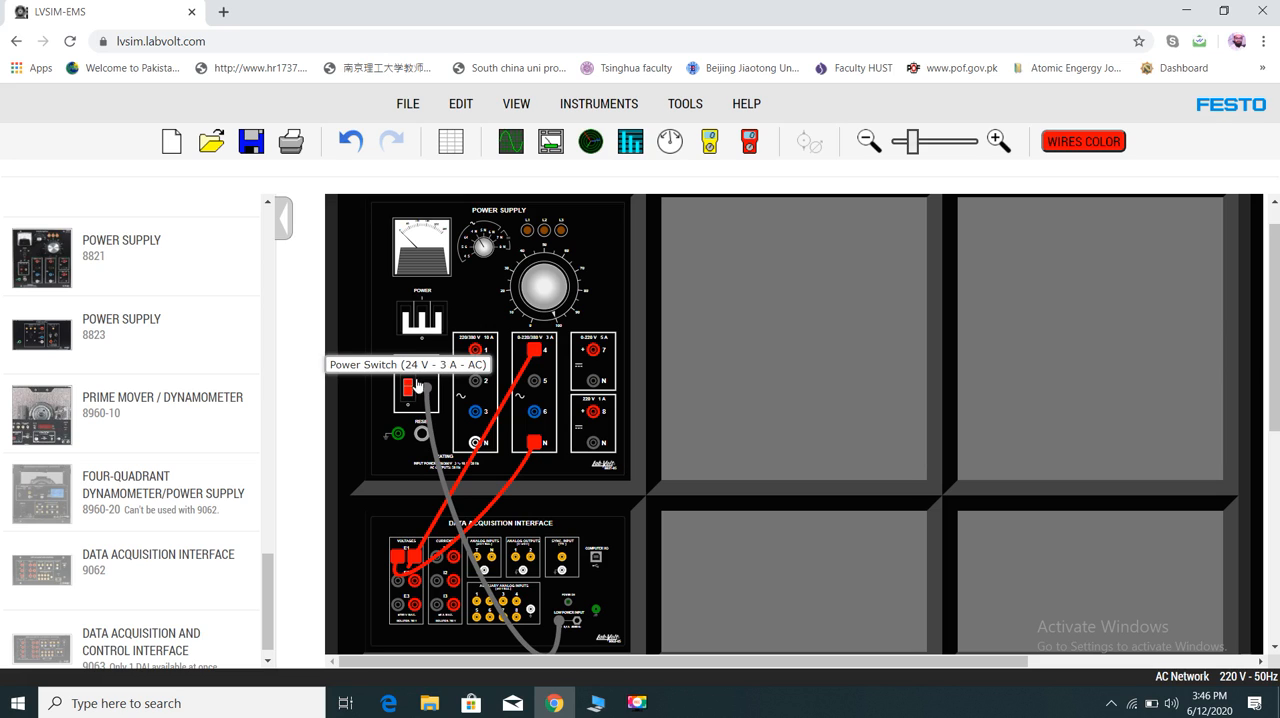
- Switch on the power supply and open the Metering instrument window
click(431, 327)
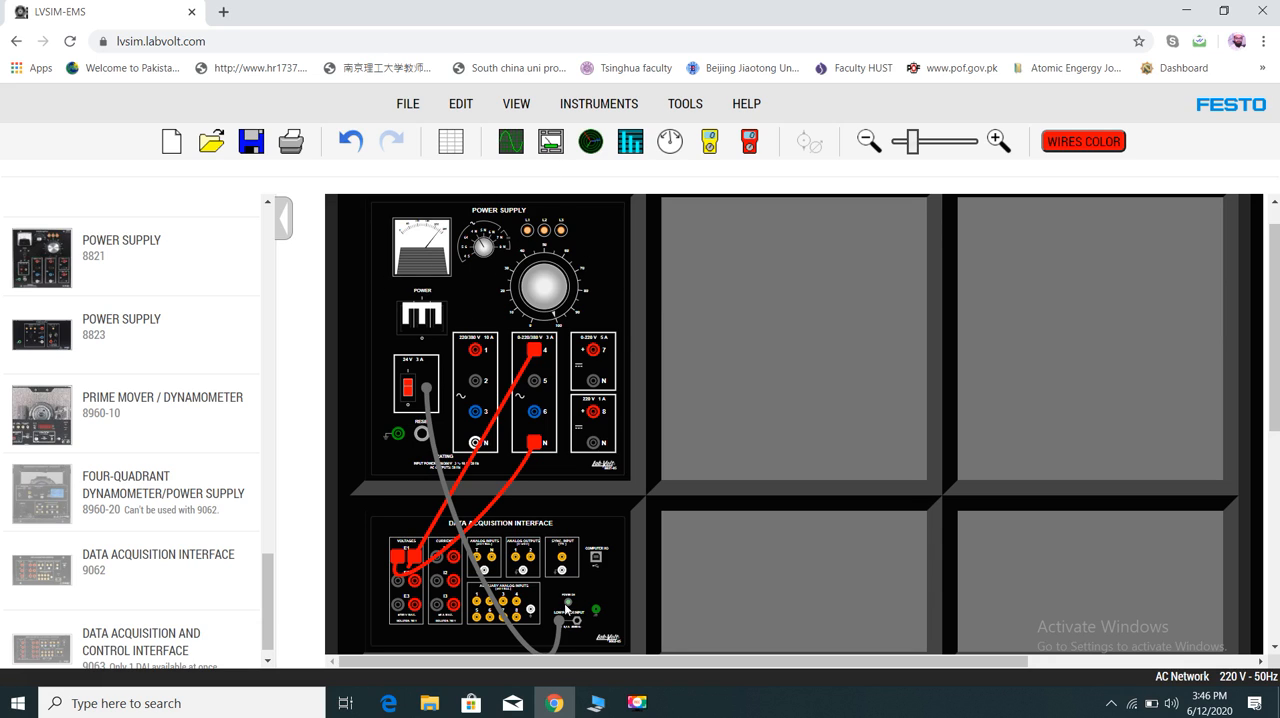
click(549, 146)
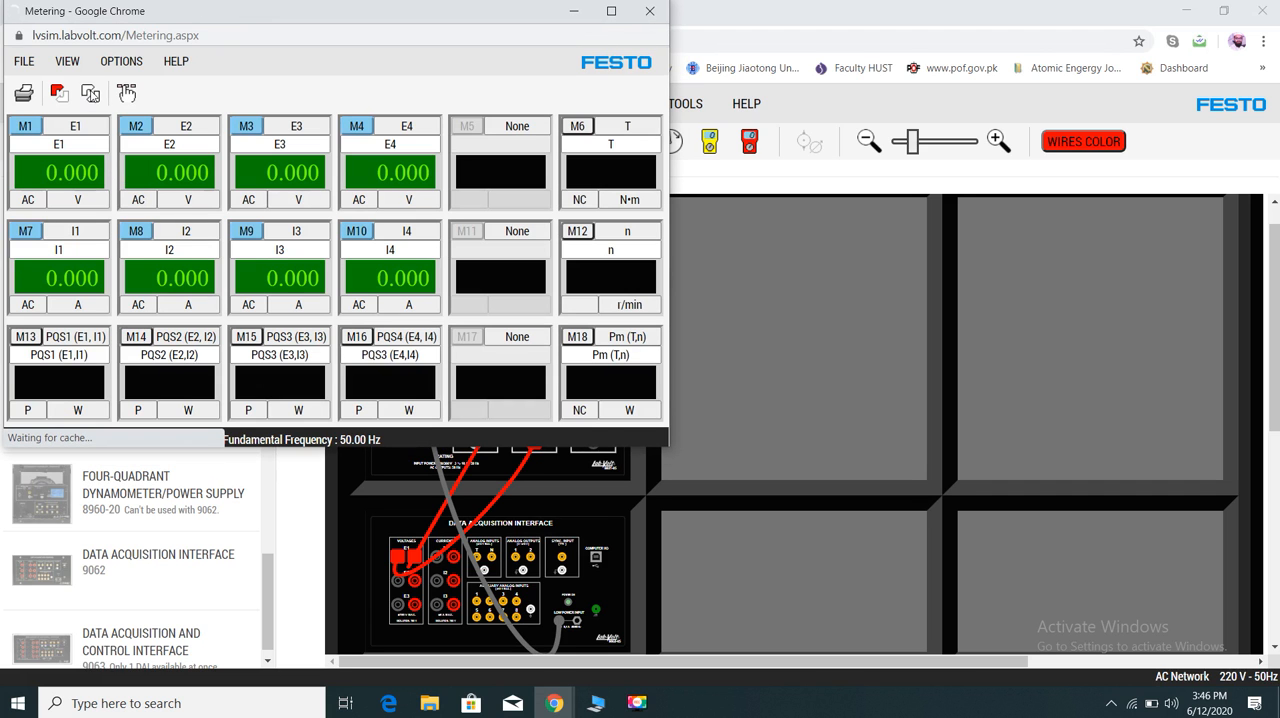
- Enable continuous refresh, then turn on meter M13 and set it to show apparent power S in VA
click(91, 95)
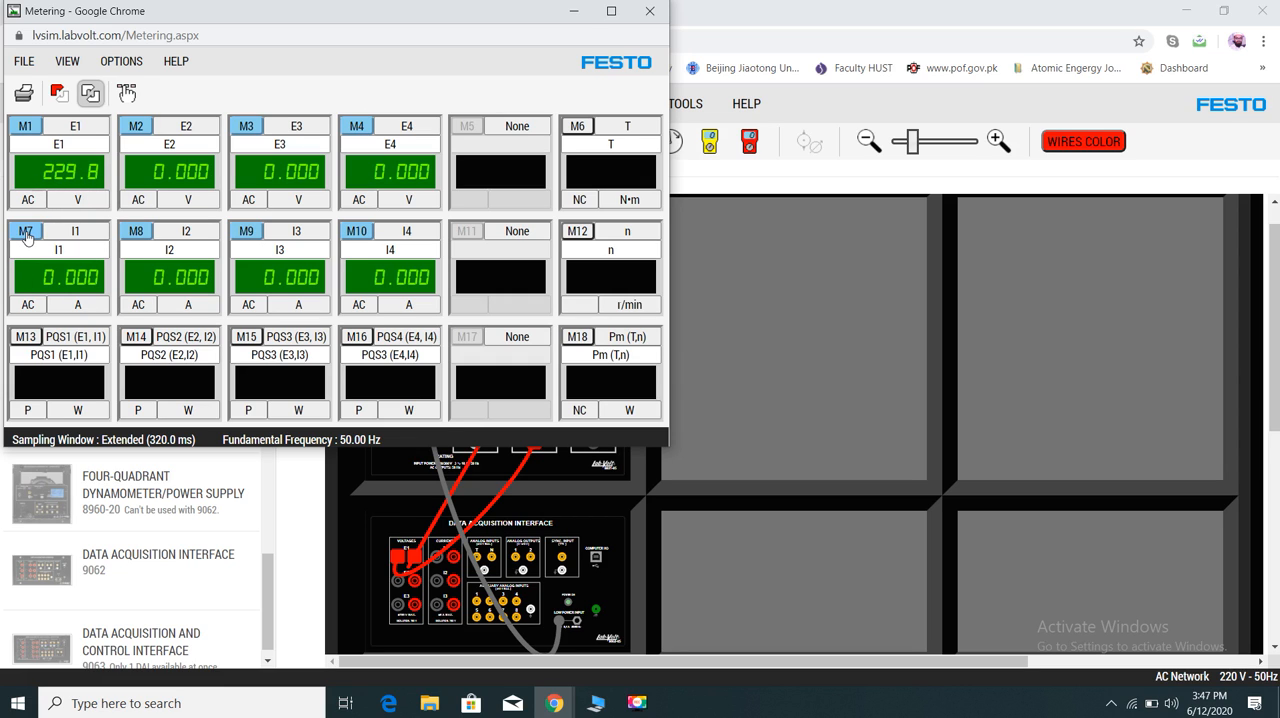
click(28, 410)
click(32, 412)
click(31, 412)
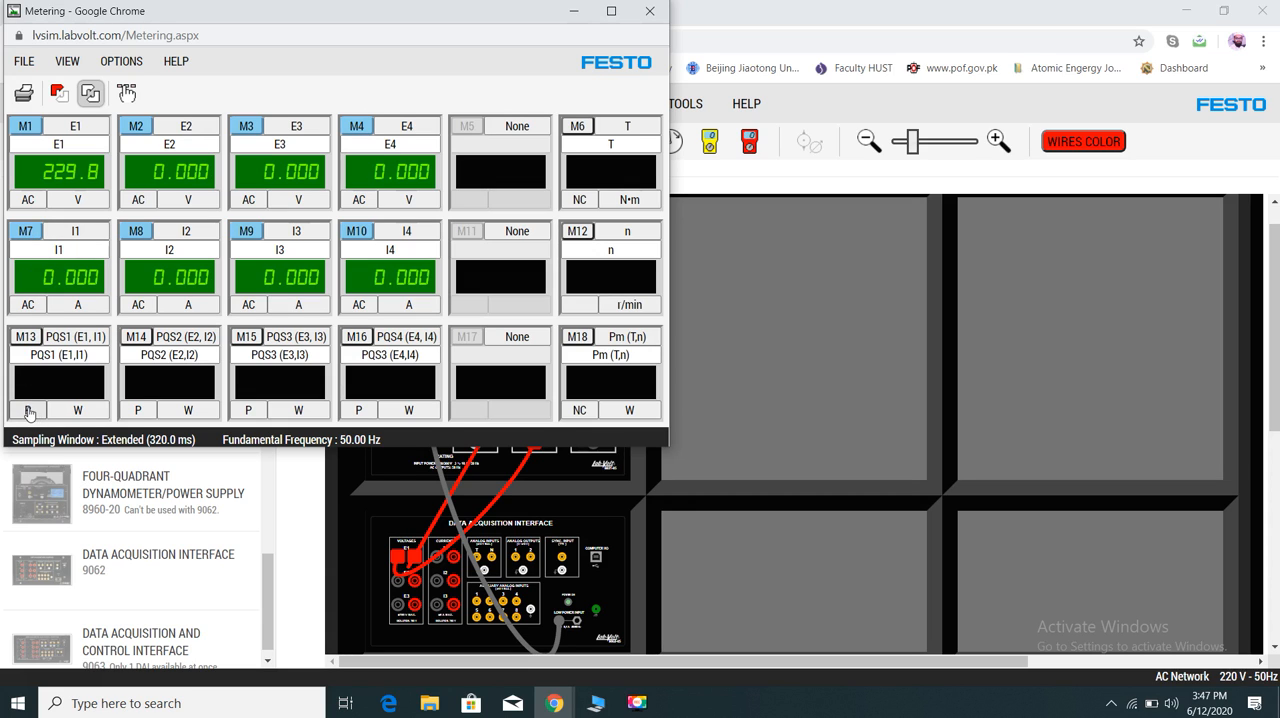
click(25, 338)
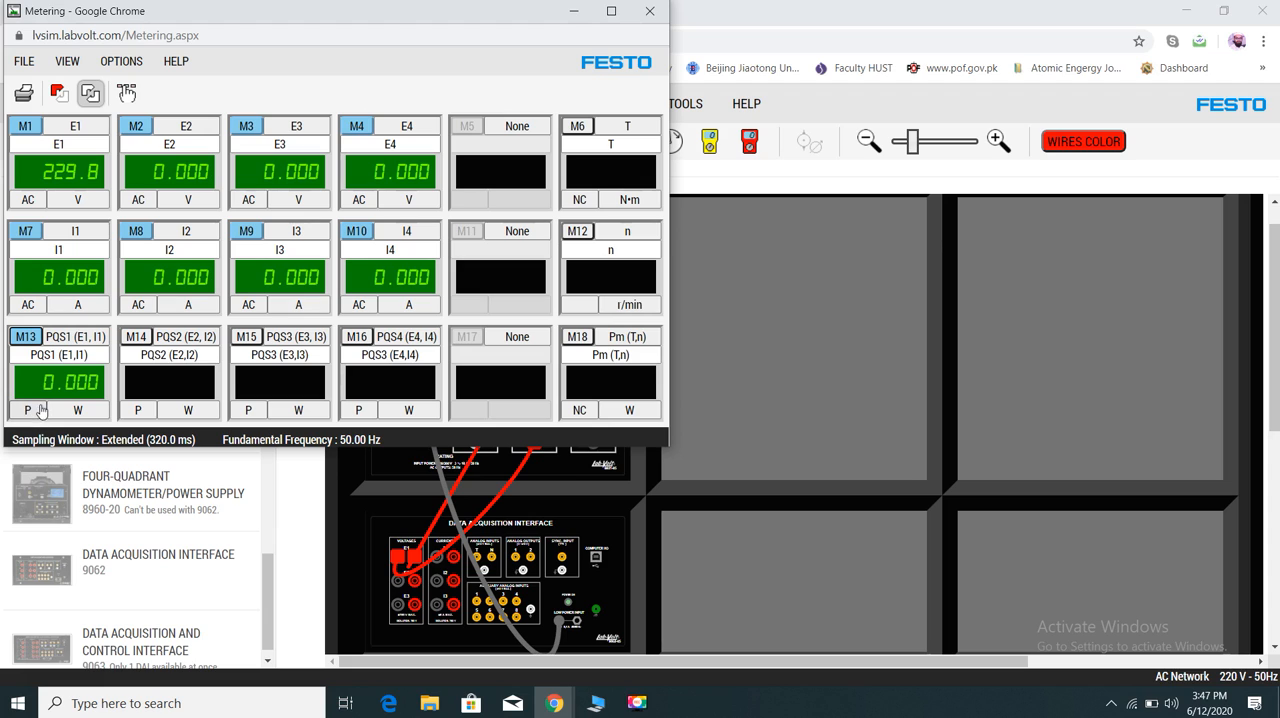
click(37, 407)
click(27, 413)
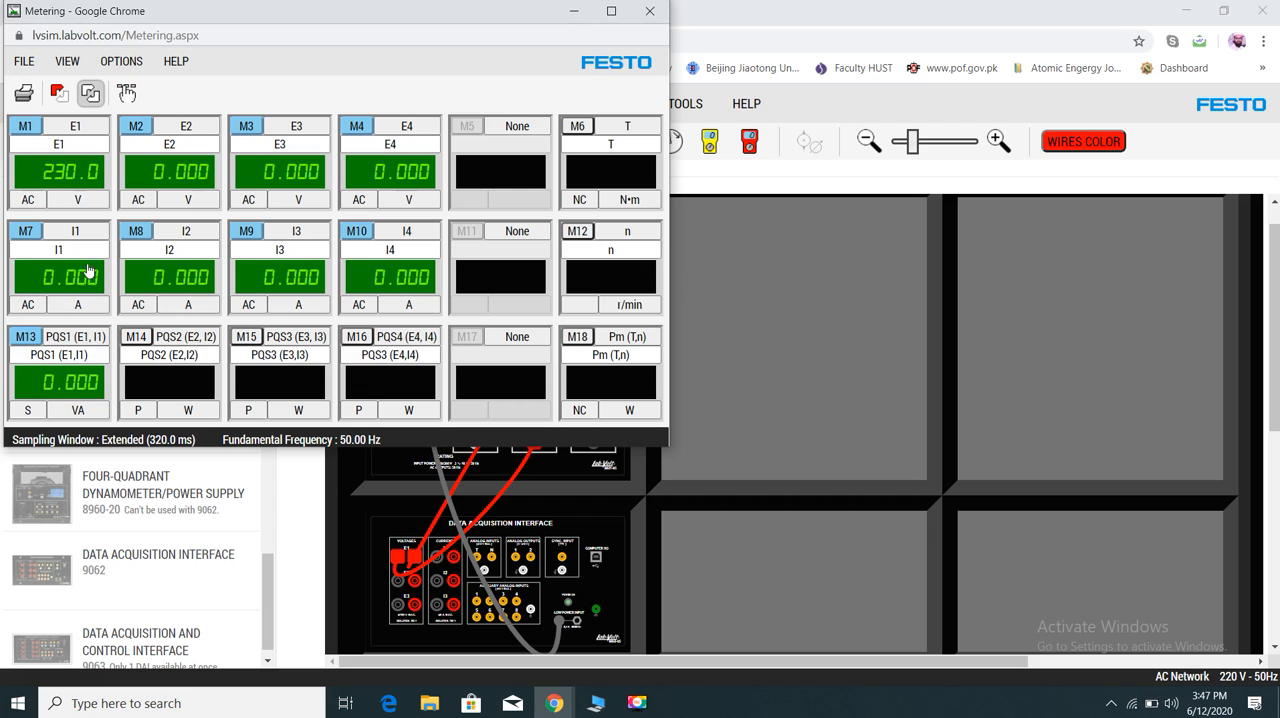
- Turn off meters M2, M3, M8, M9 and M10, and switch M4 off and back on
click(135, 129)
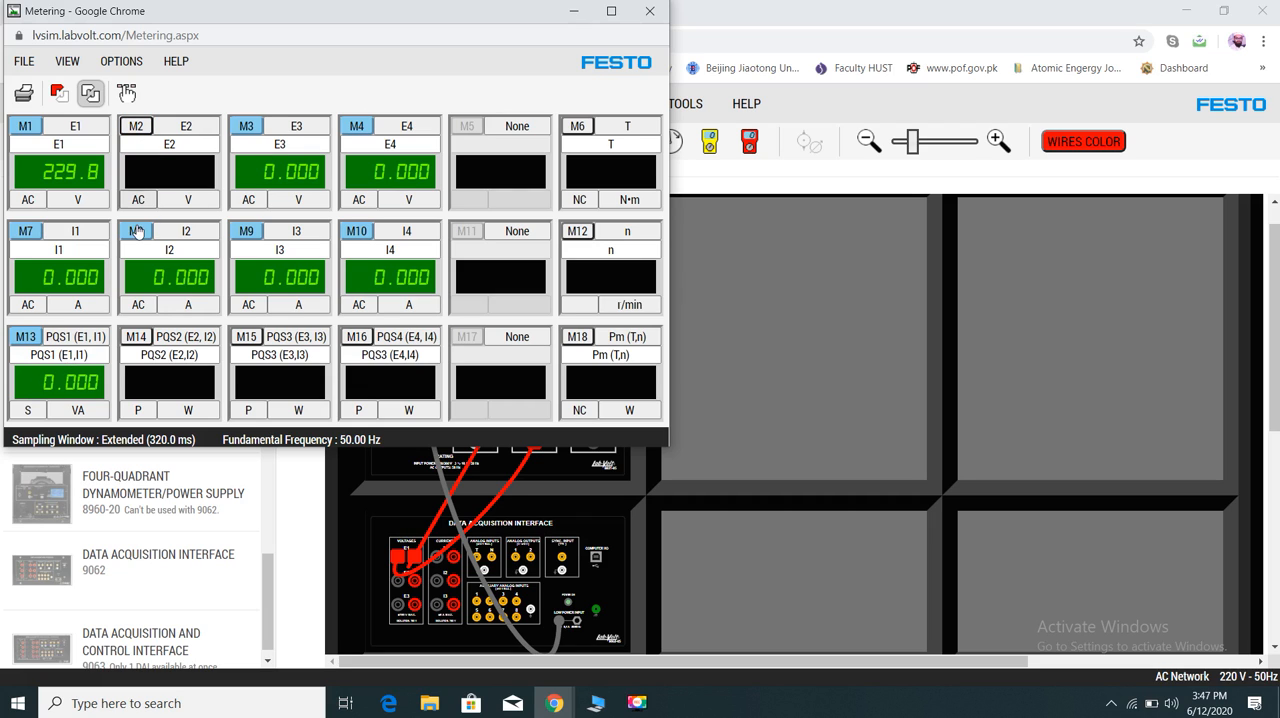
click(135, 231)
click(246, 126)
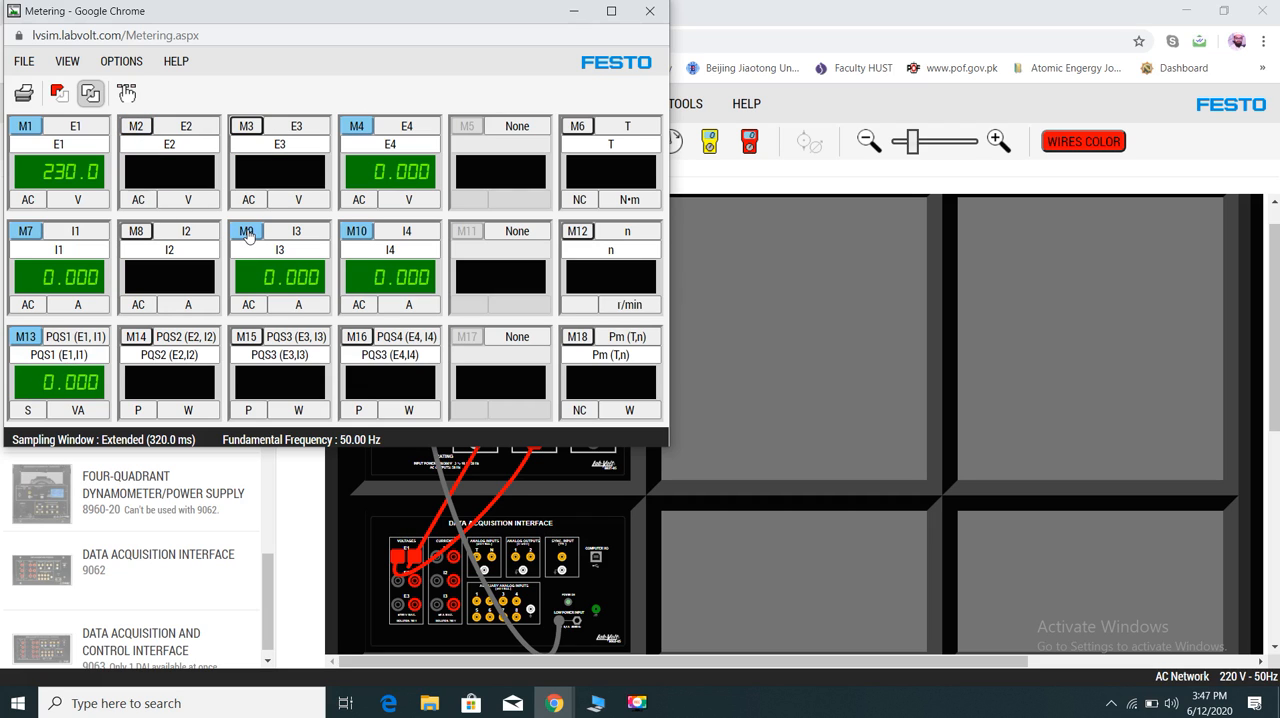
click(247, 231)
click(356, 126)
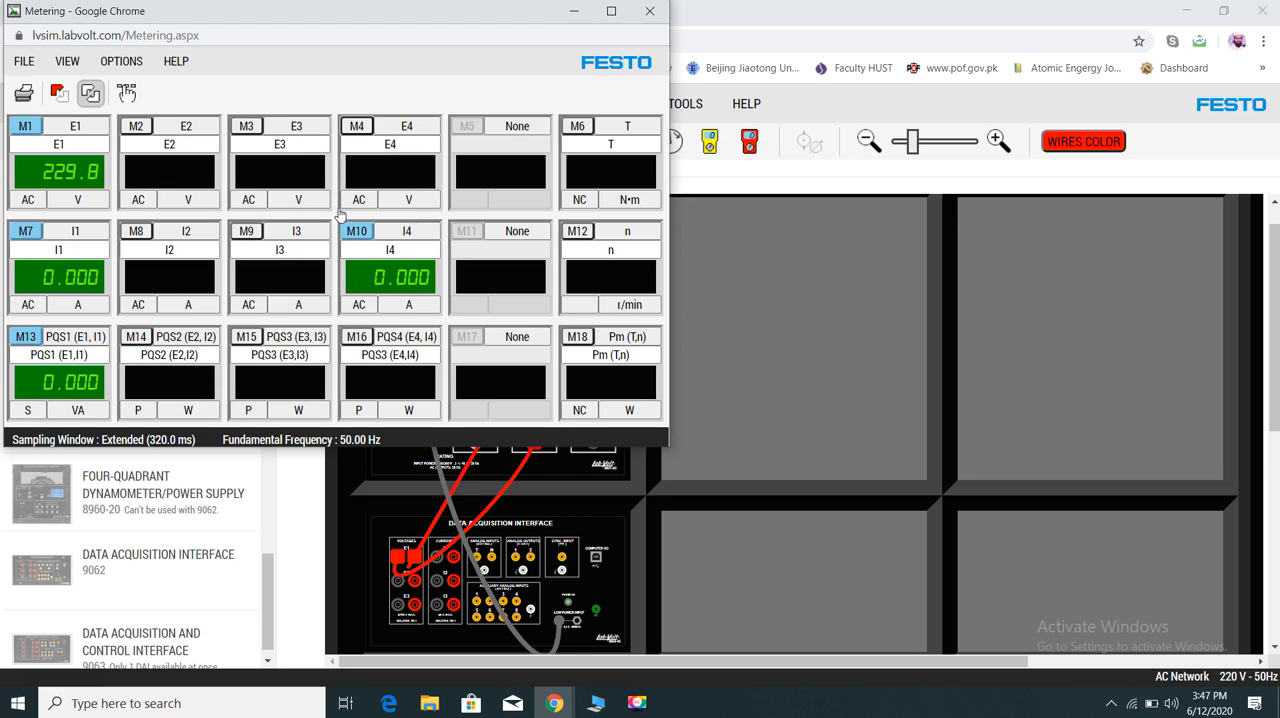
click(357, 231)
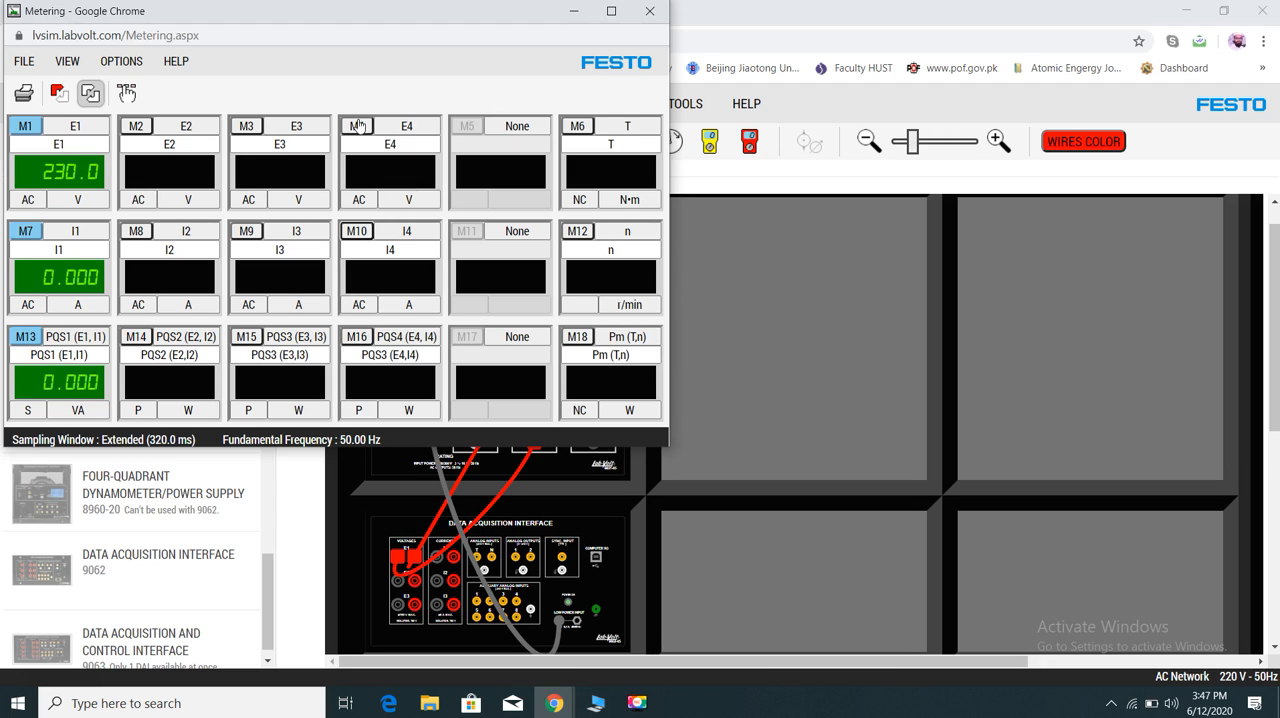
click(357, 125)
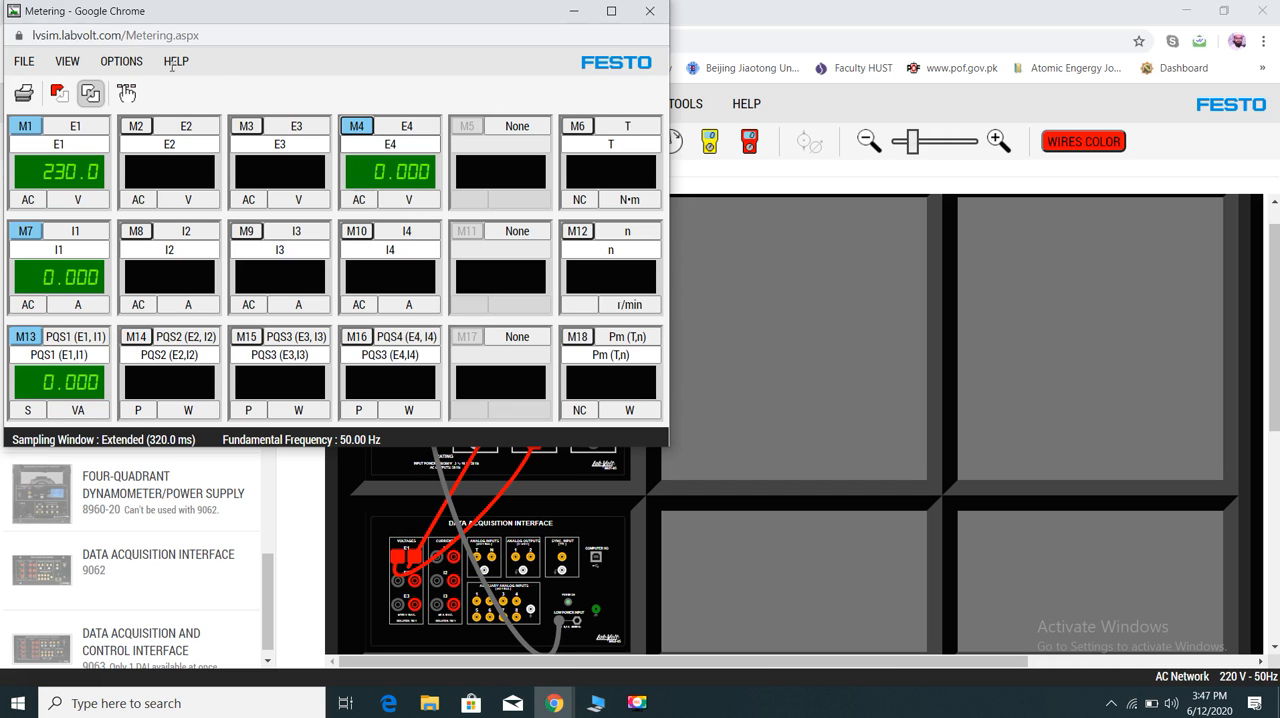
- Open the Meter Settings dialog and move it clear of meters M1, M7 and M13
click(122, 66)
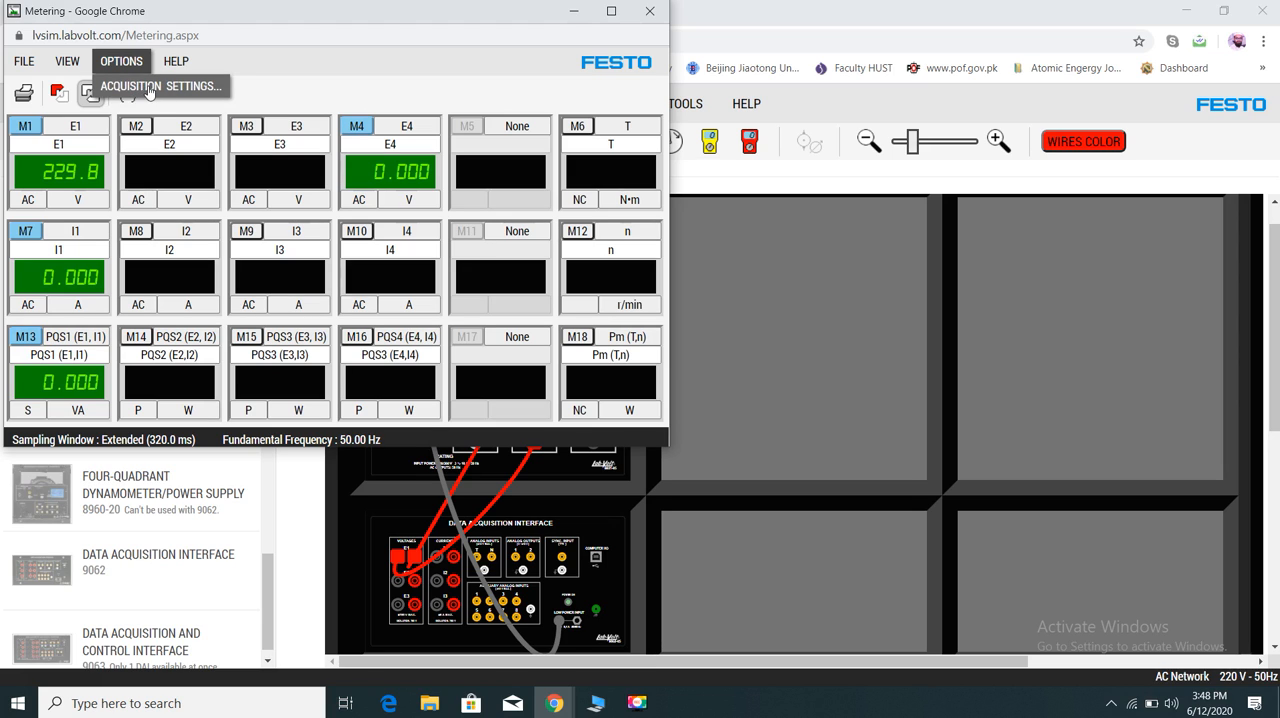
click(67, 64)
click(67, 64)
click(67, 64)
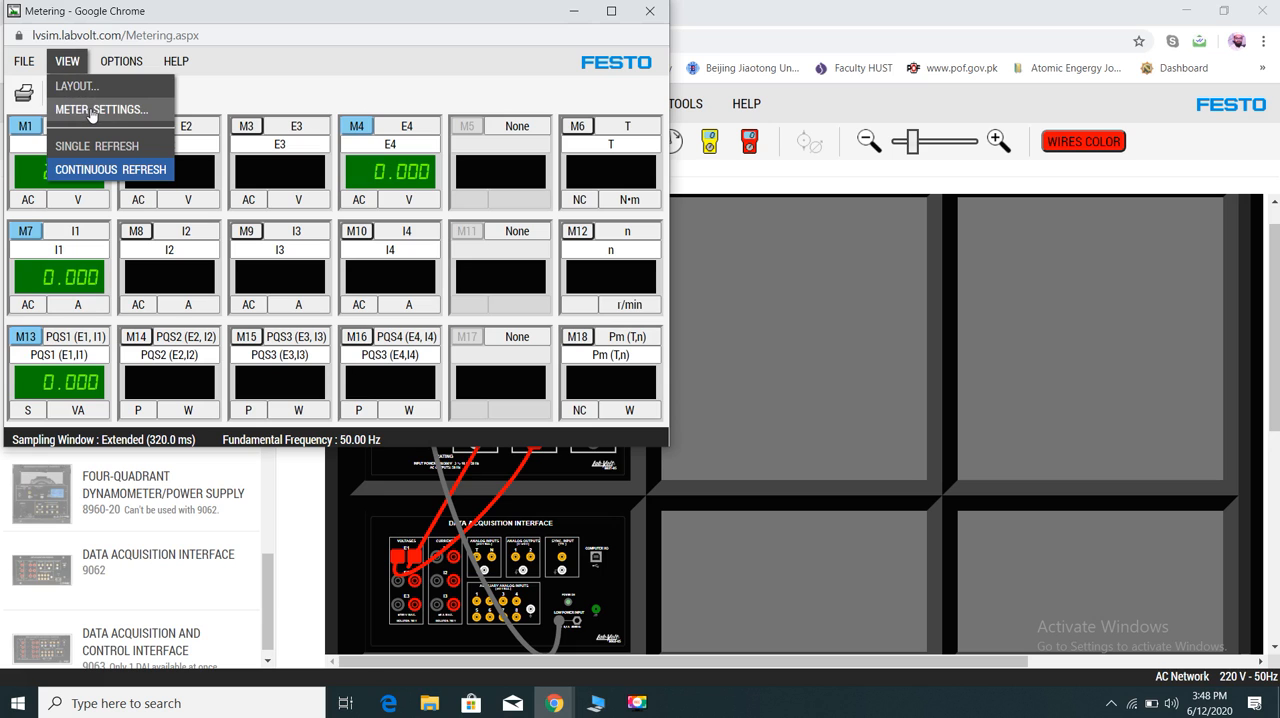
click(92, 112)
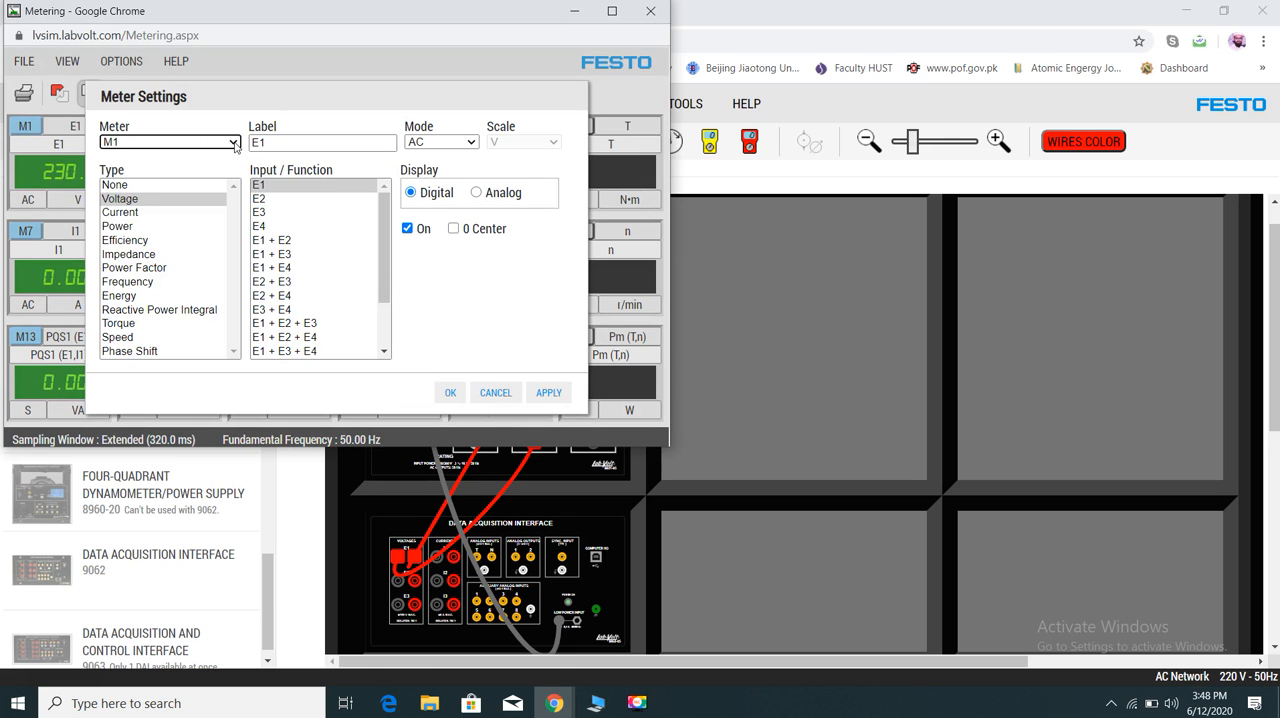
drag(336, 95, 459, 127)
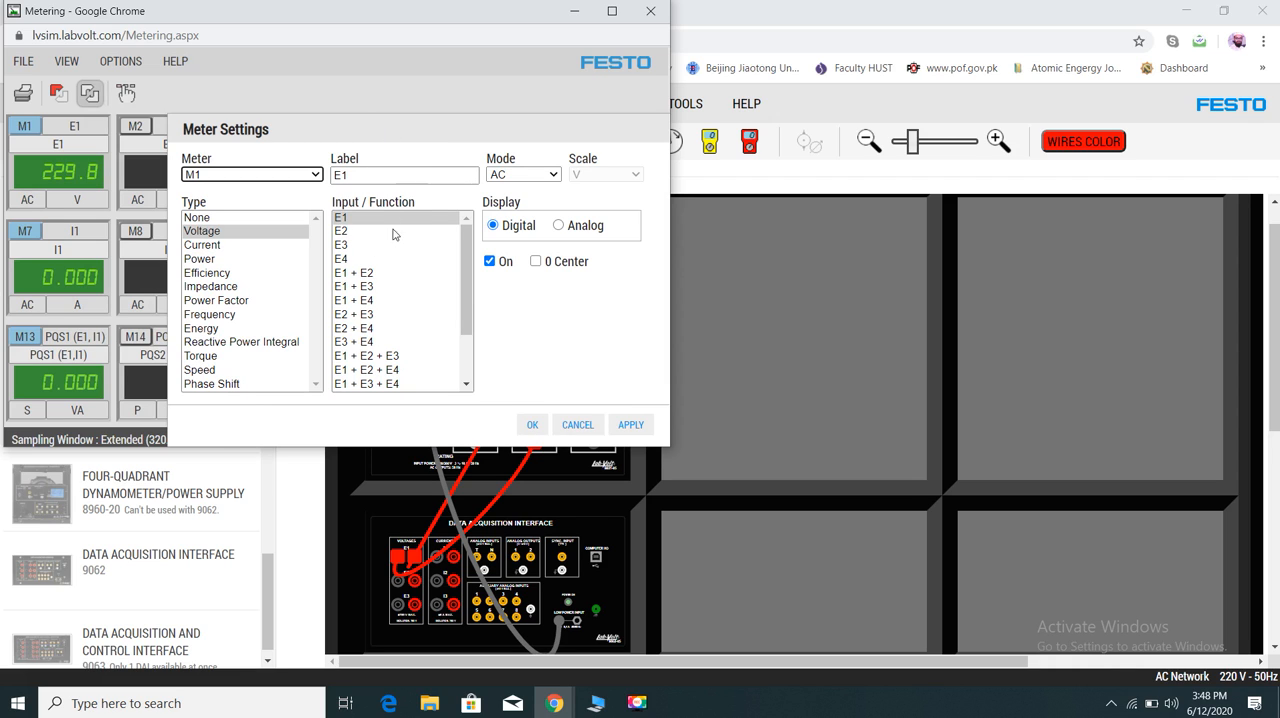
drag(368, 134, 380, 218)
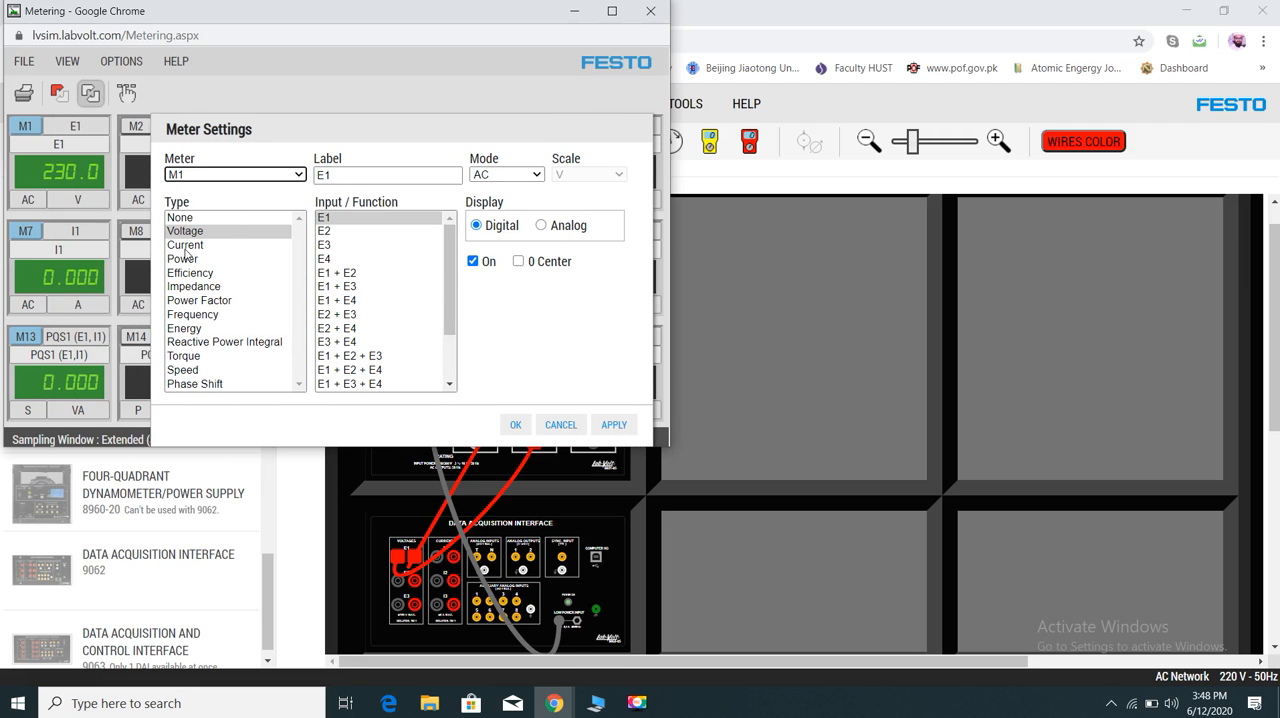
- Set meters M1, M3 and M2 to Power Factor PF (E1, I1), apply the settings, and turn on M2
click(195, 301)
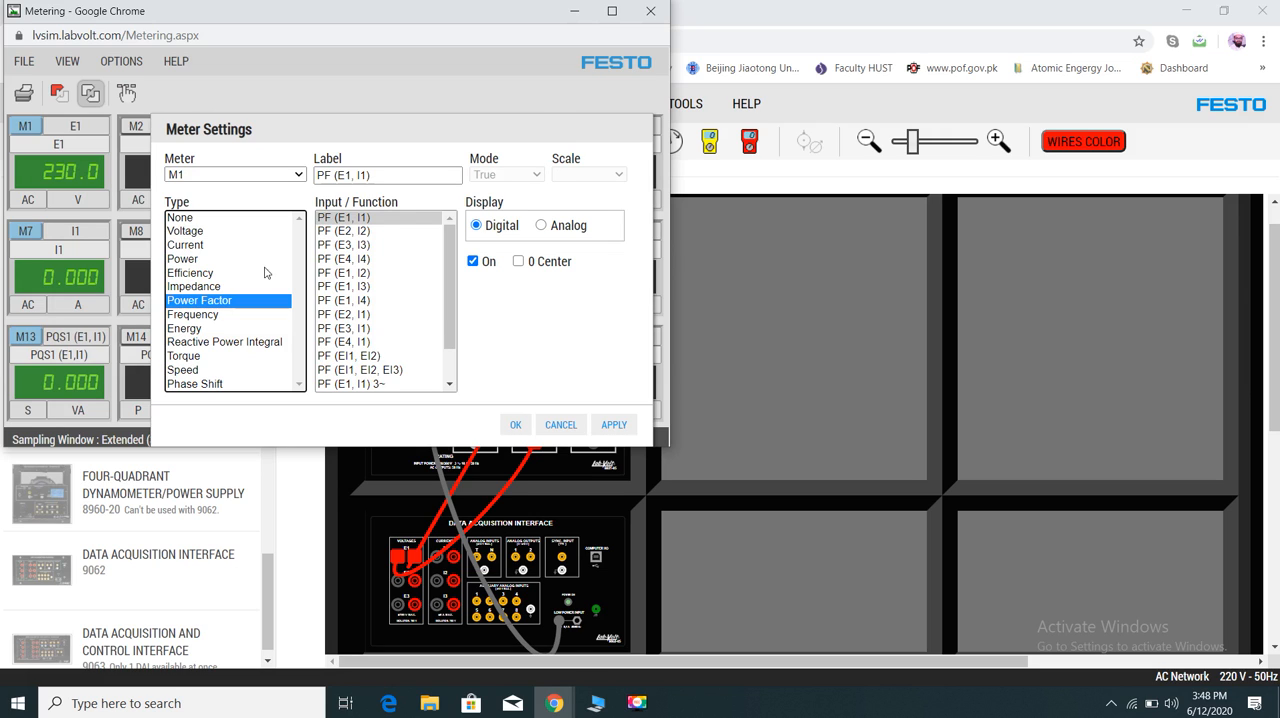
click(299, 176)
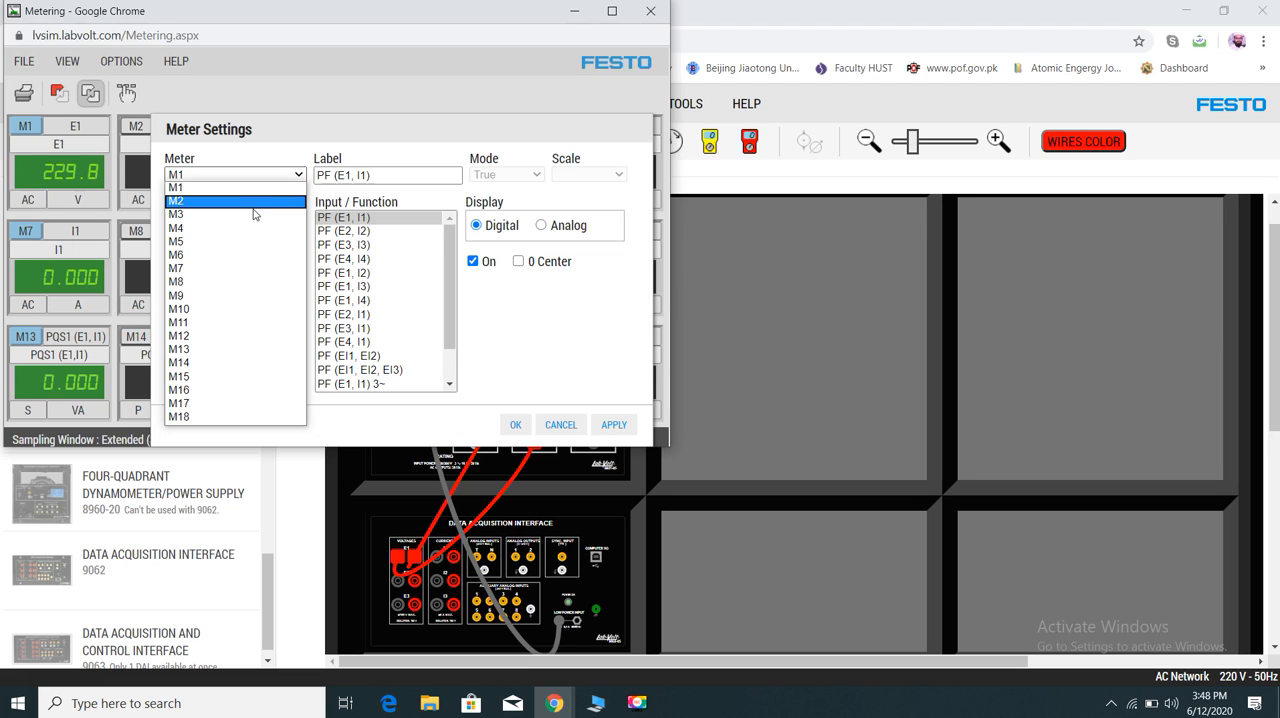
click(245, 213)
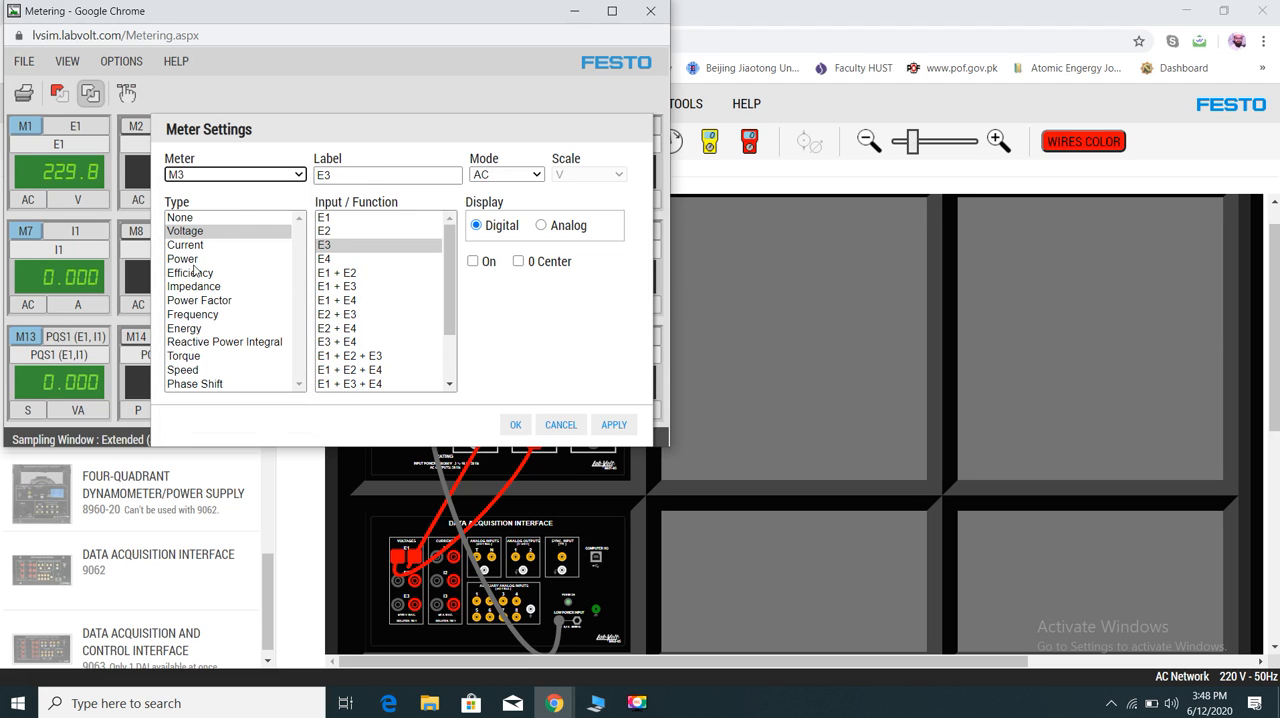
click(201, 300)
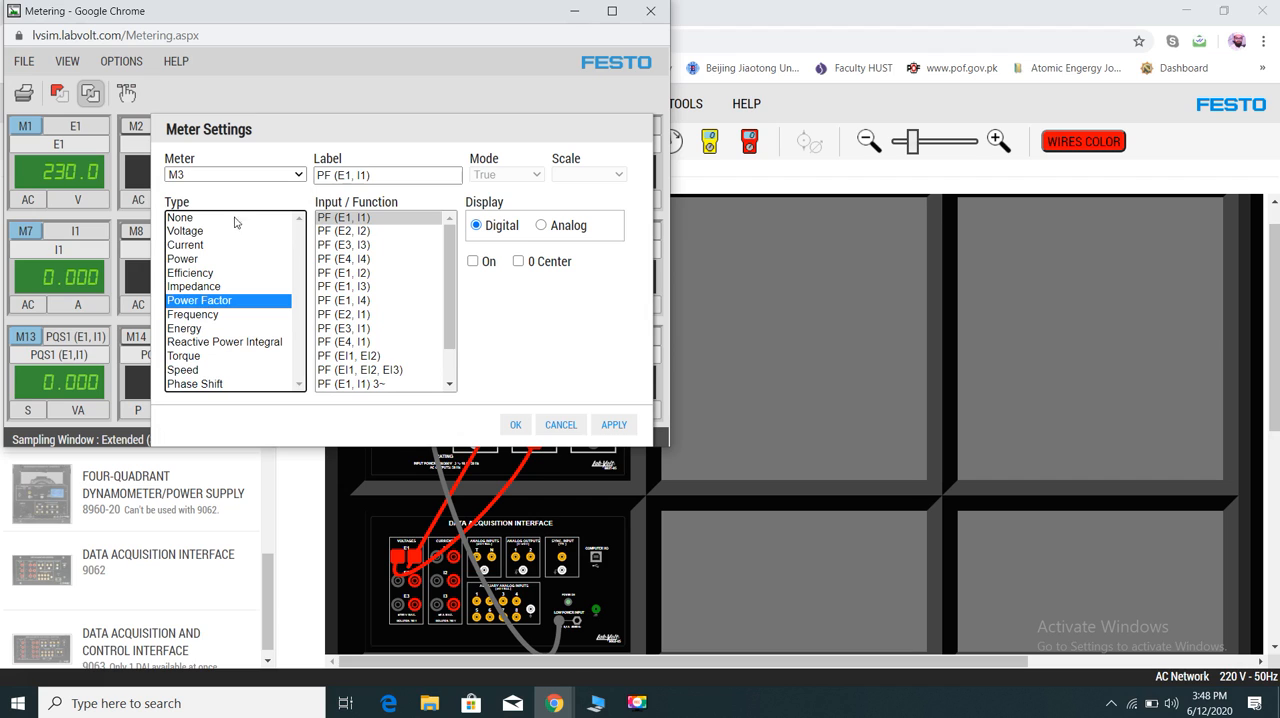
click(299, 176)
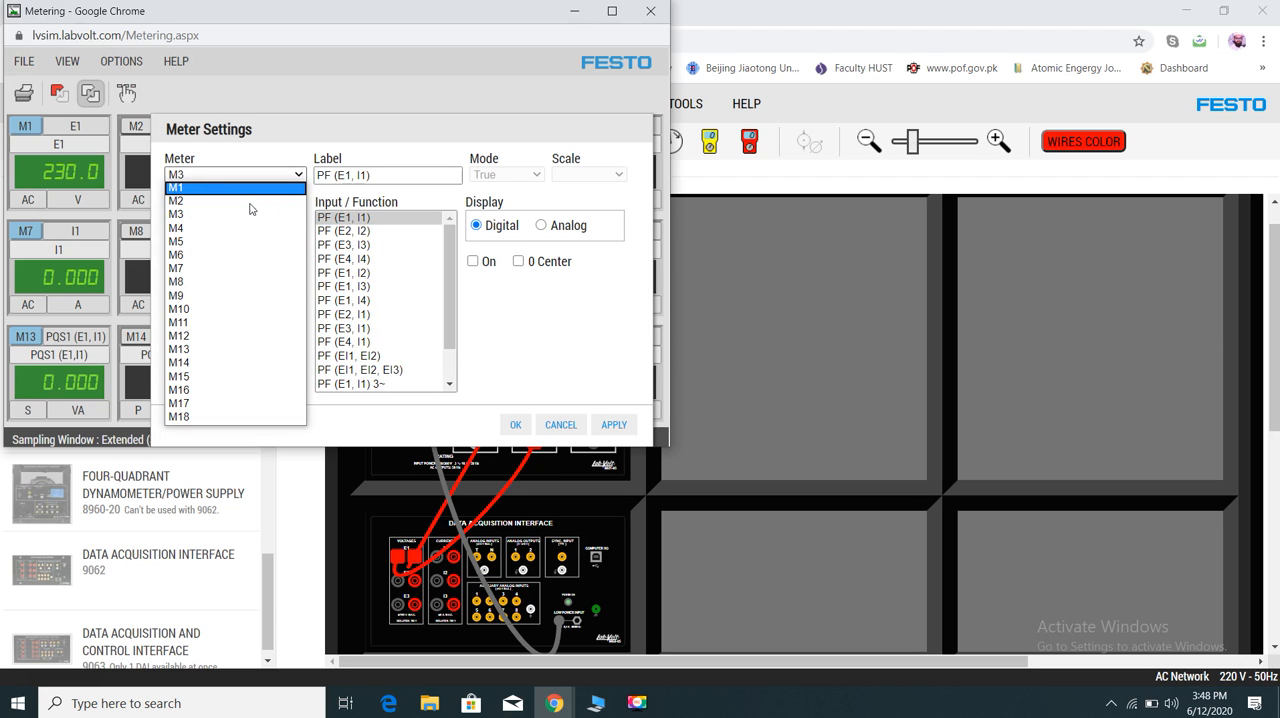
click(236, 203)
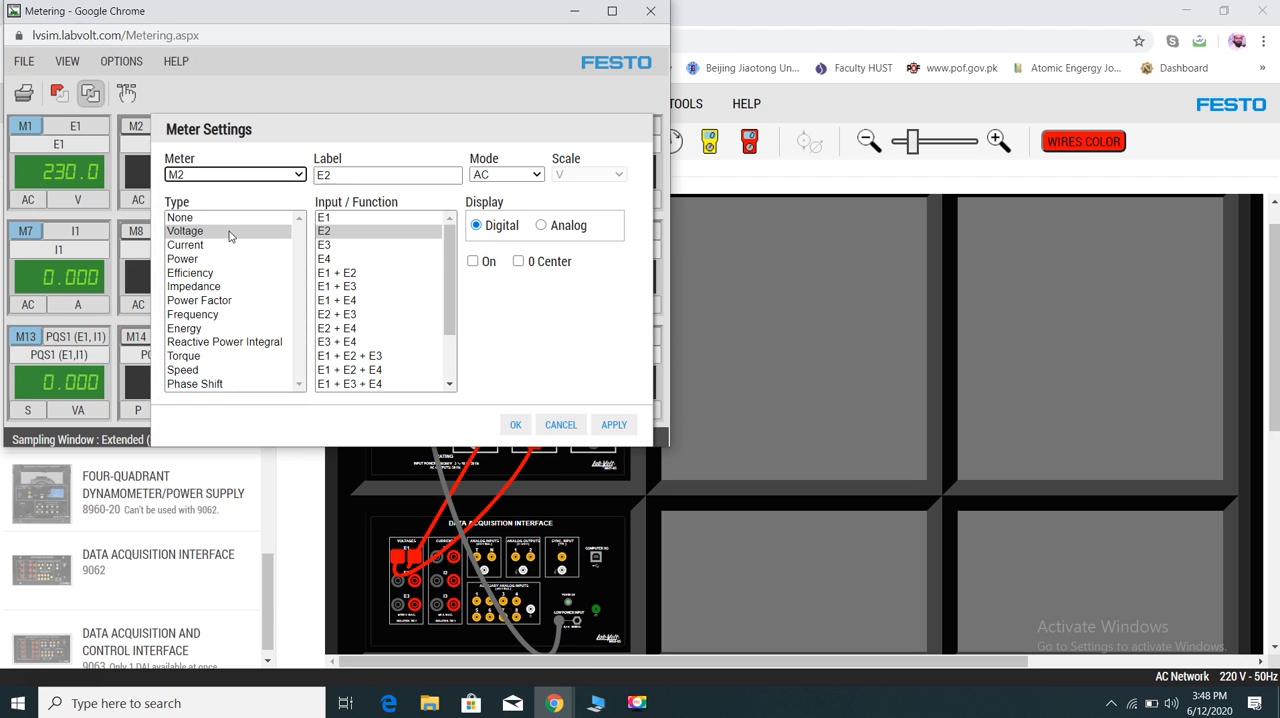
click(201, 301)
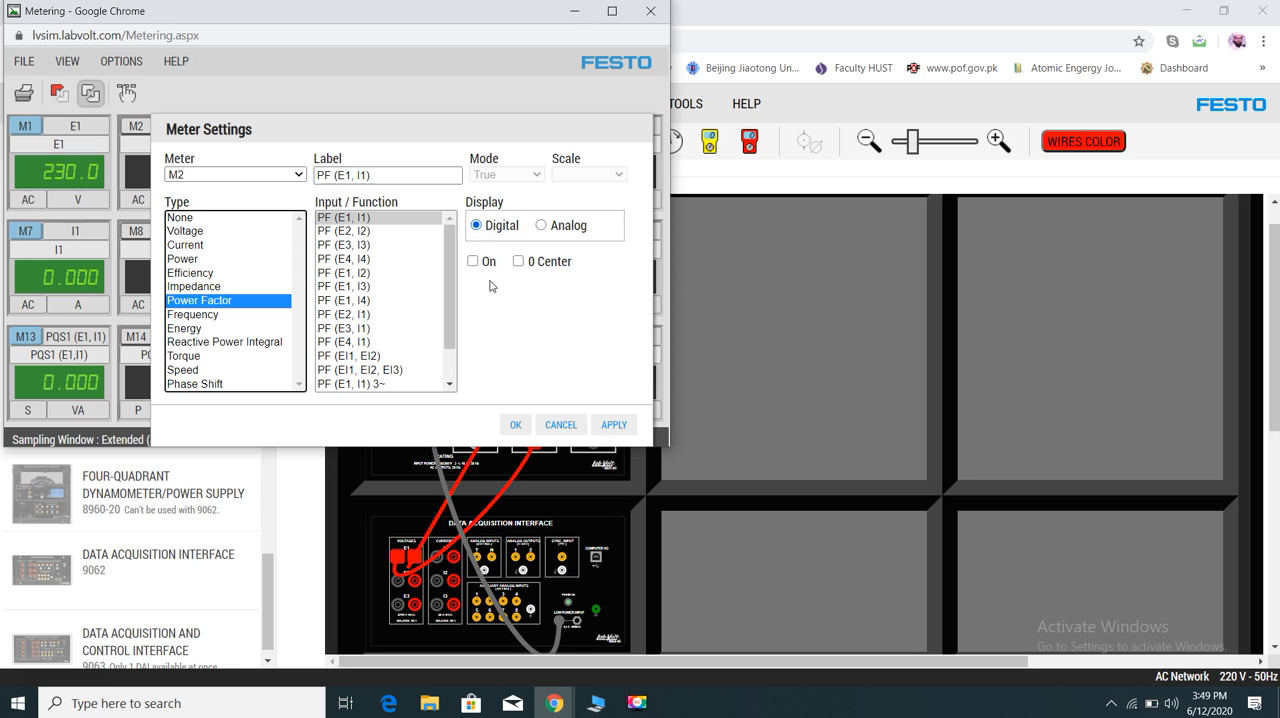
click(610, 425)
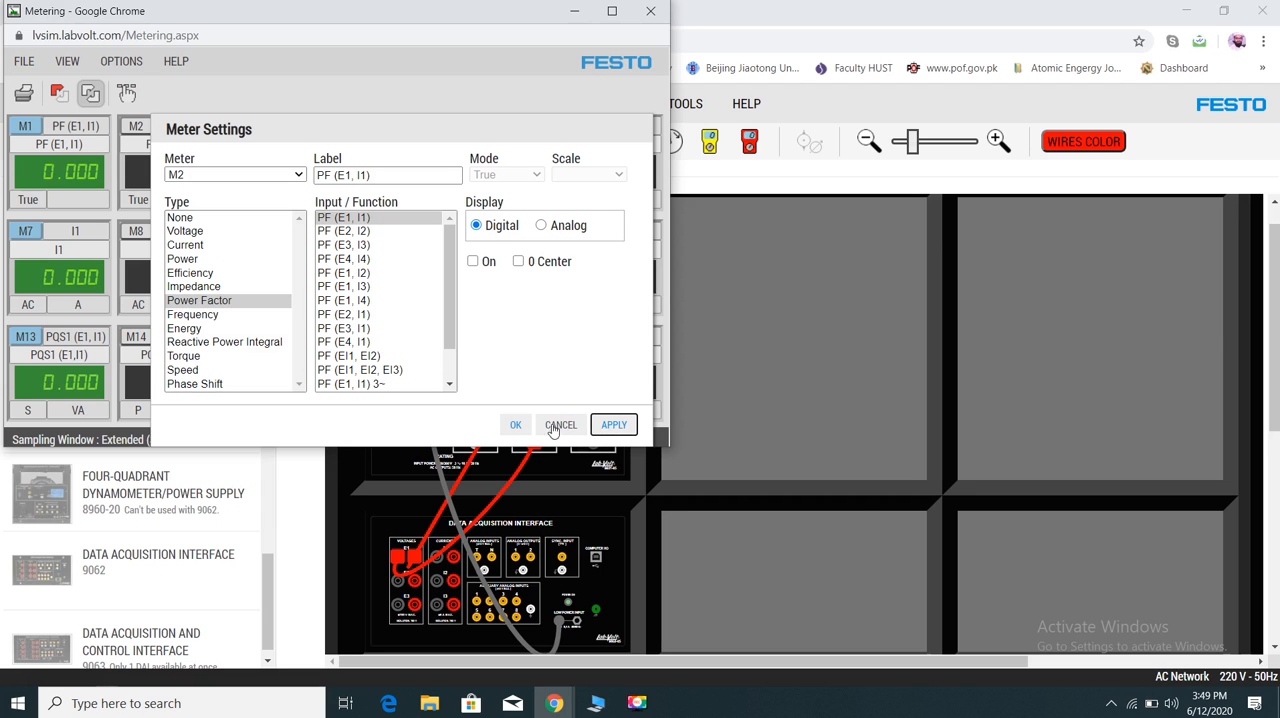
click(515, 425)
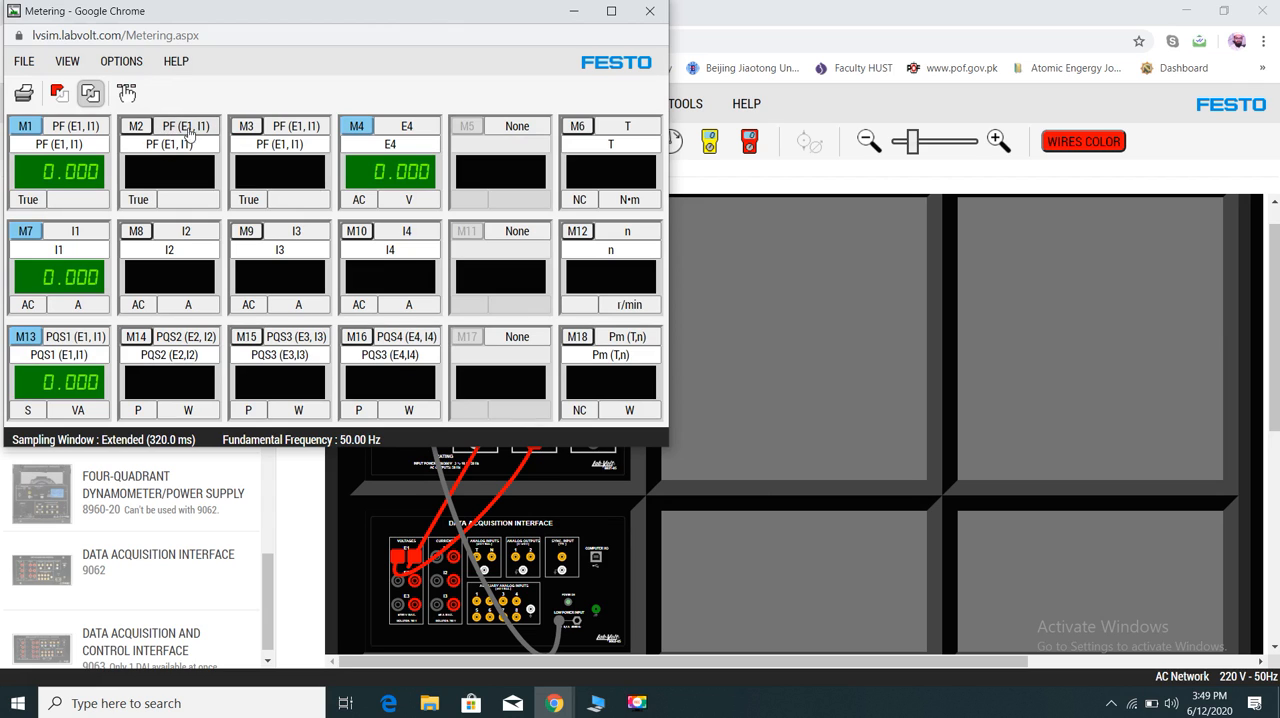
click(135, 126)
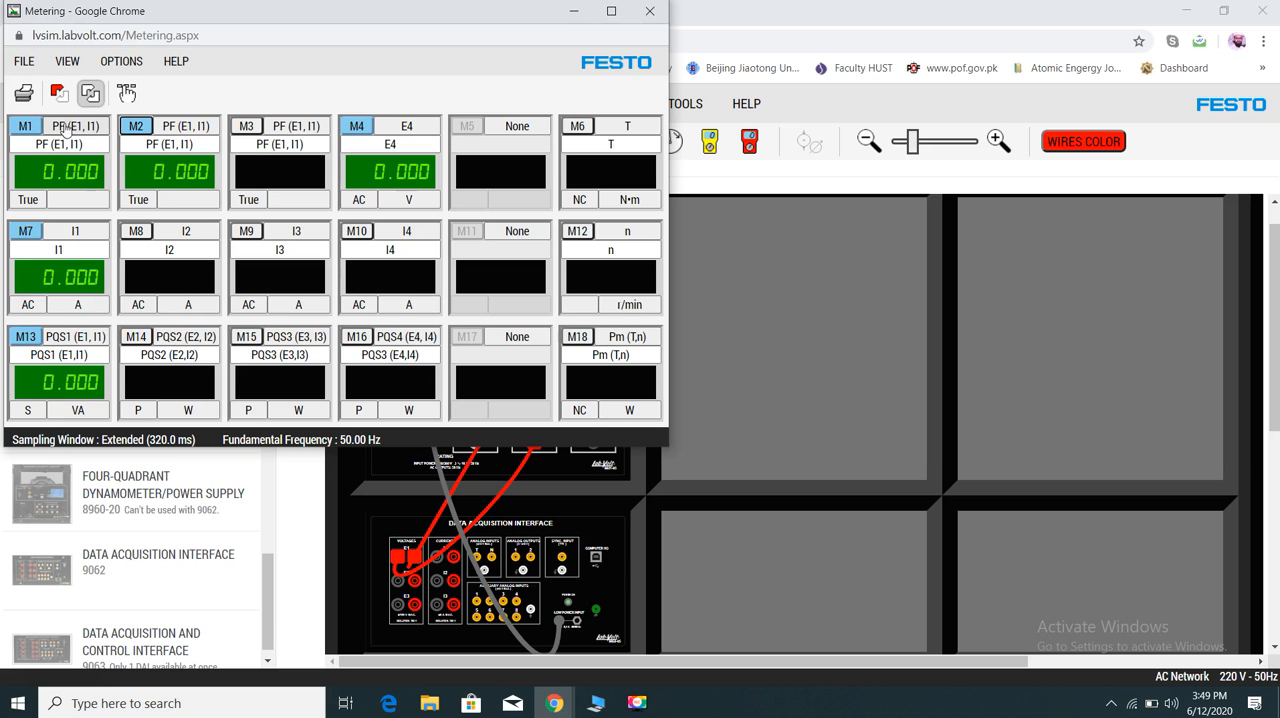
- Set meter M1's type back to Voltage with input E1 in AC mode and apply the change
click(72, 64)
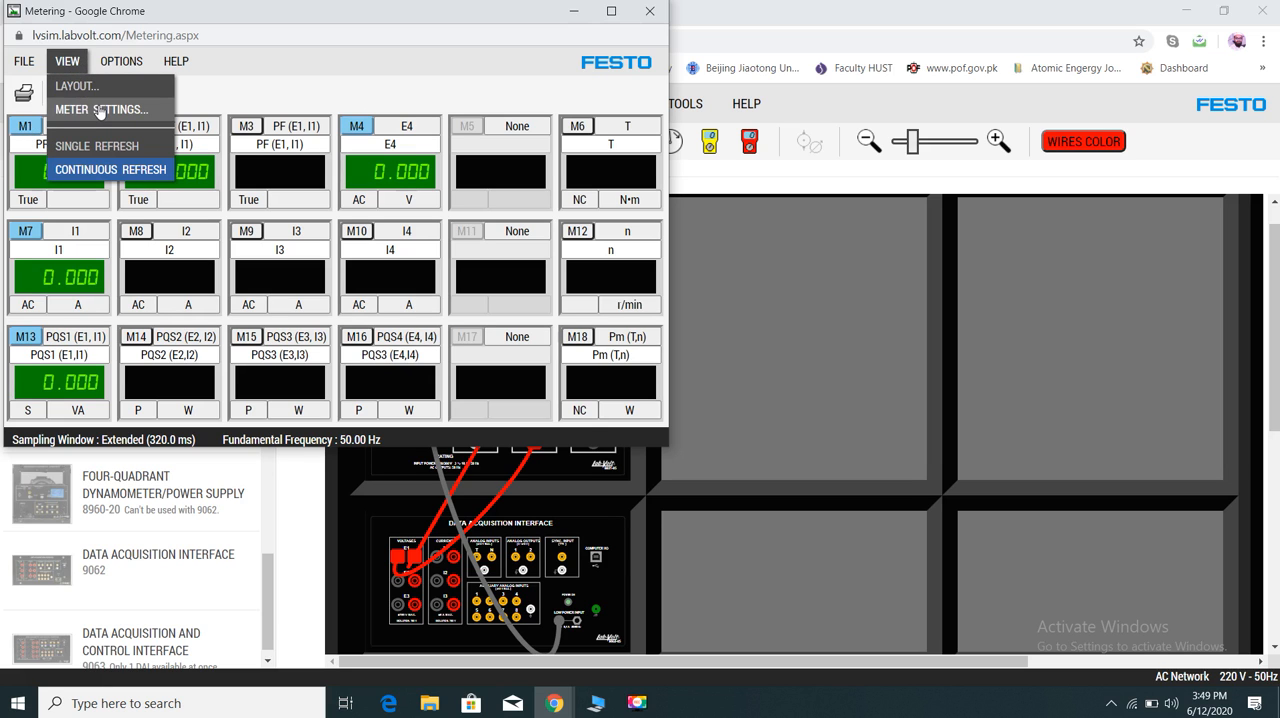
click(101, 110)
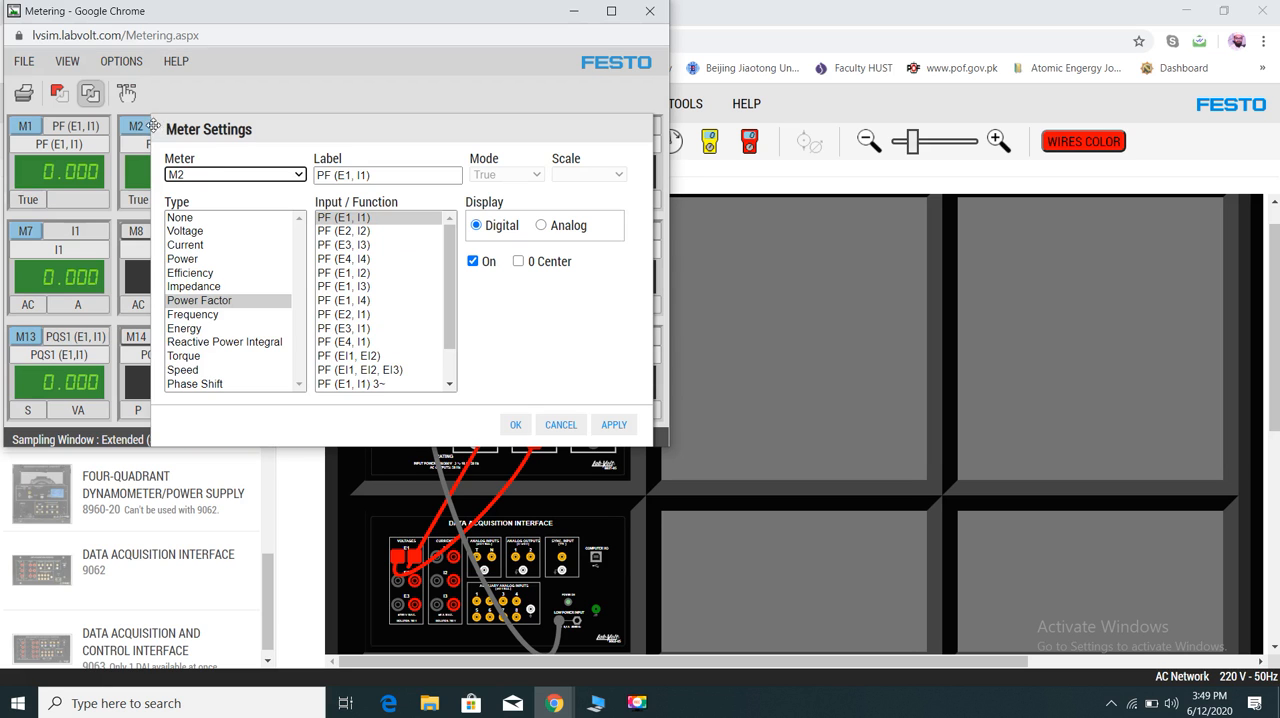
click(297, 181)
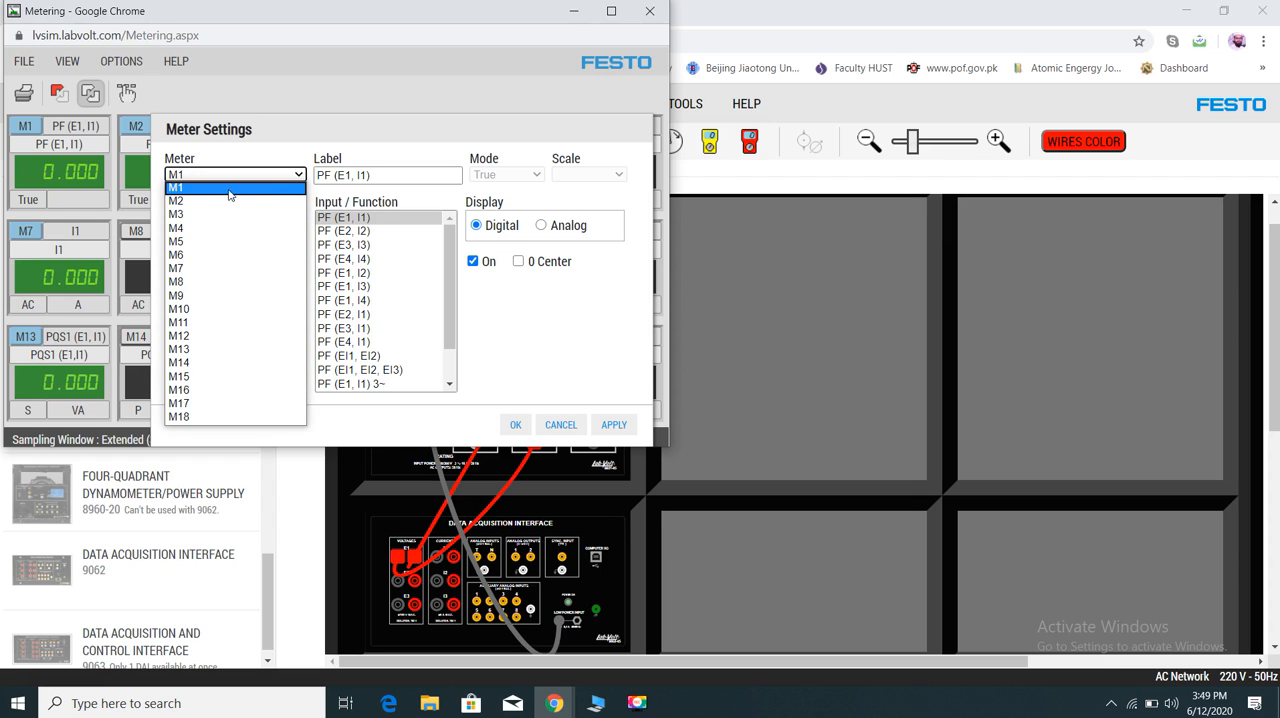
click(245, 190)
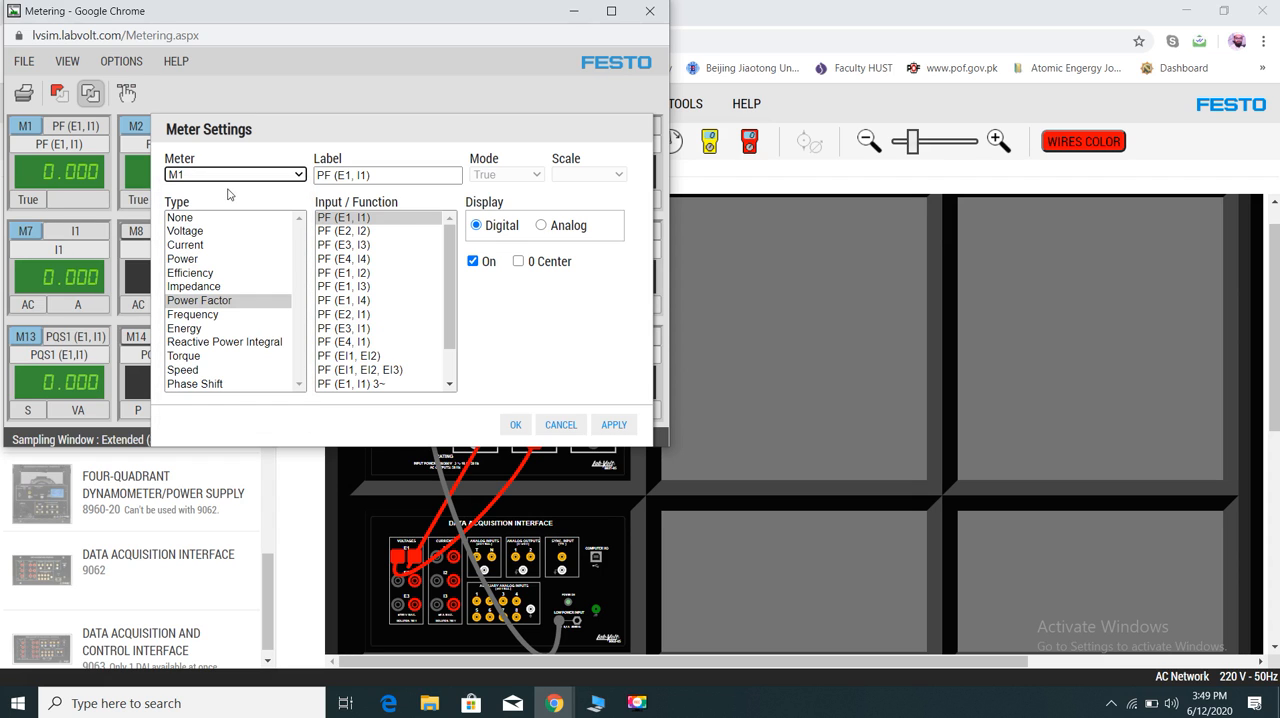
click(187, 231)
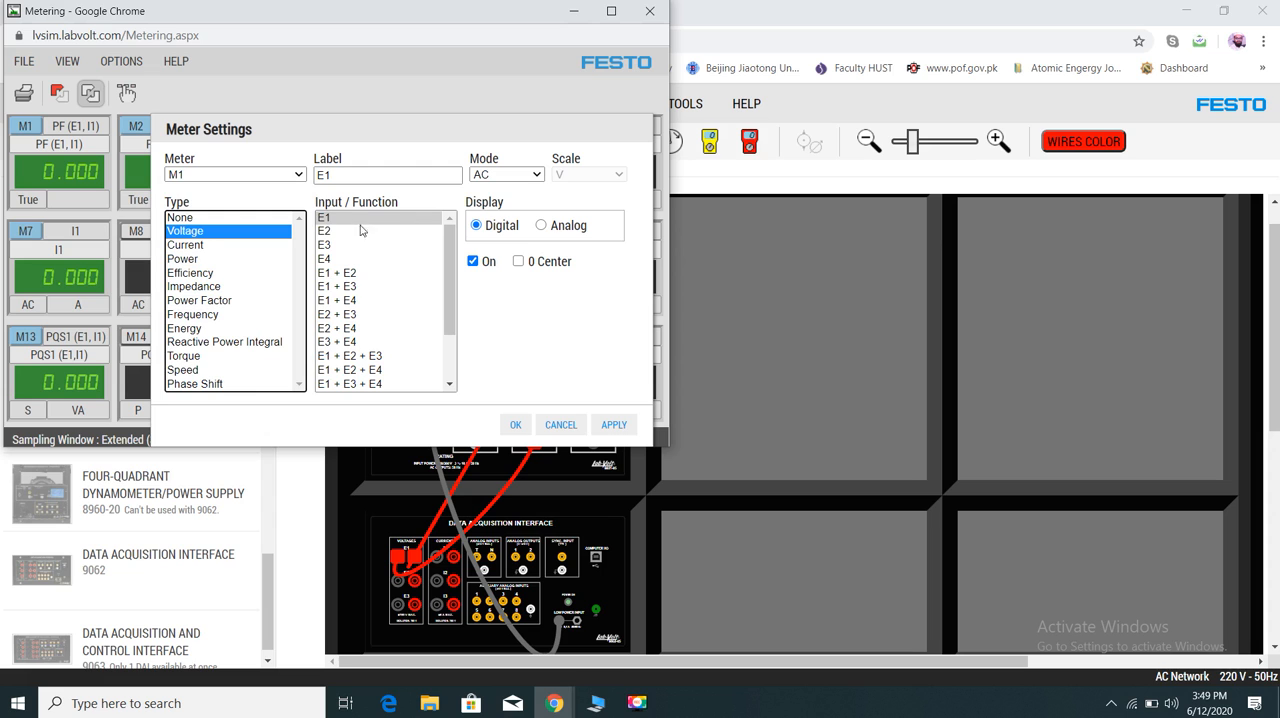
click(610, 428)
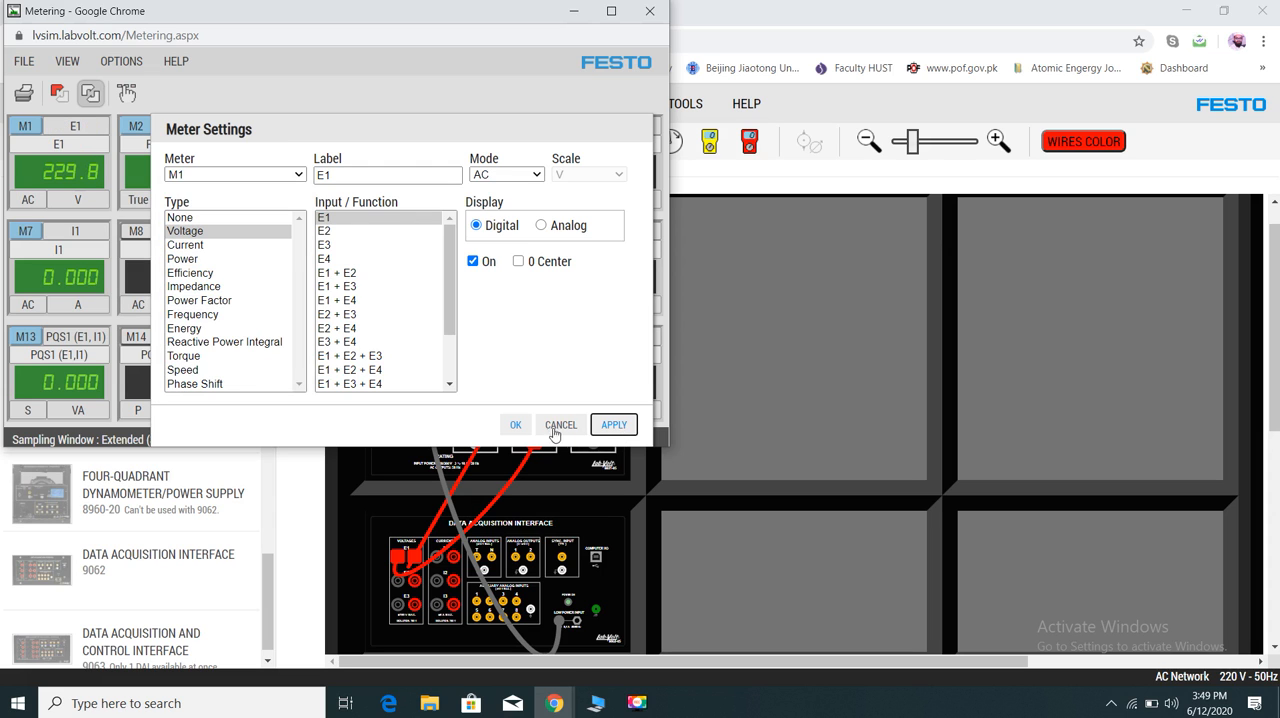
click(516, 425)
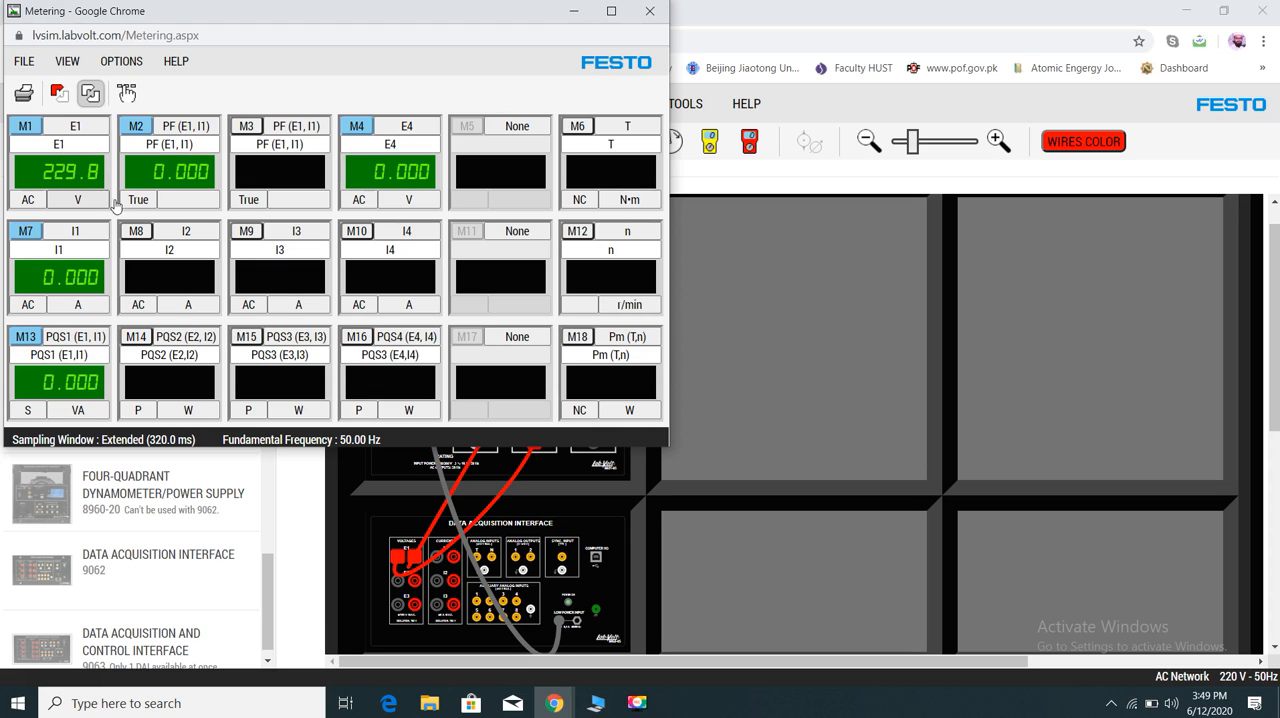
- Turn on the torque meter M6 and the speed meter M12, then close the Metering window
click(579, 128)
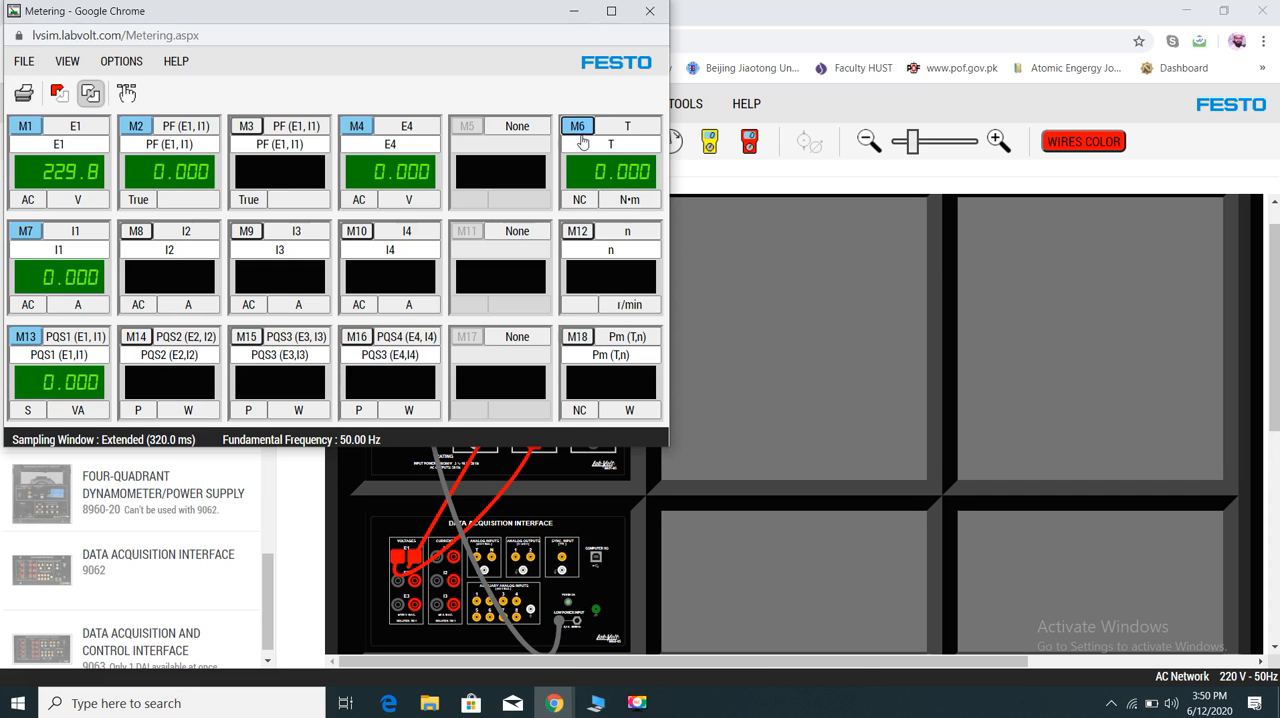
click(580, 234)
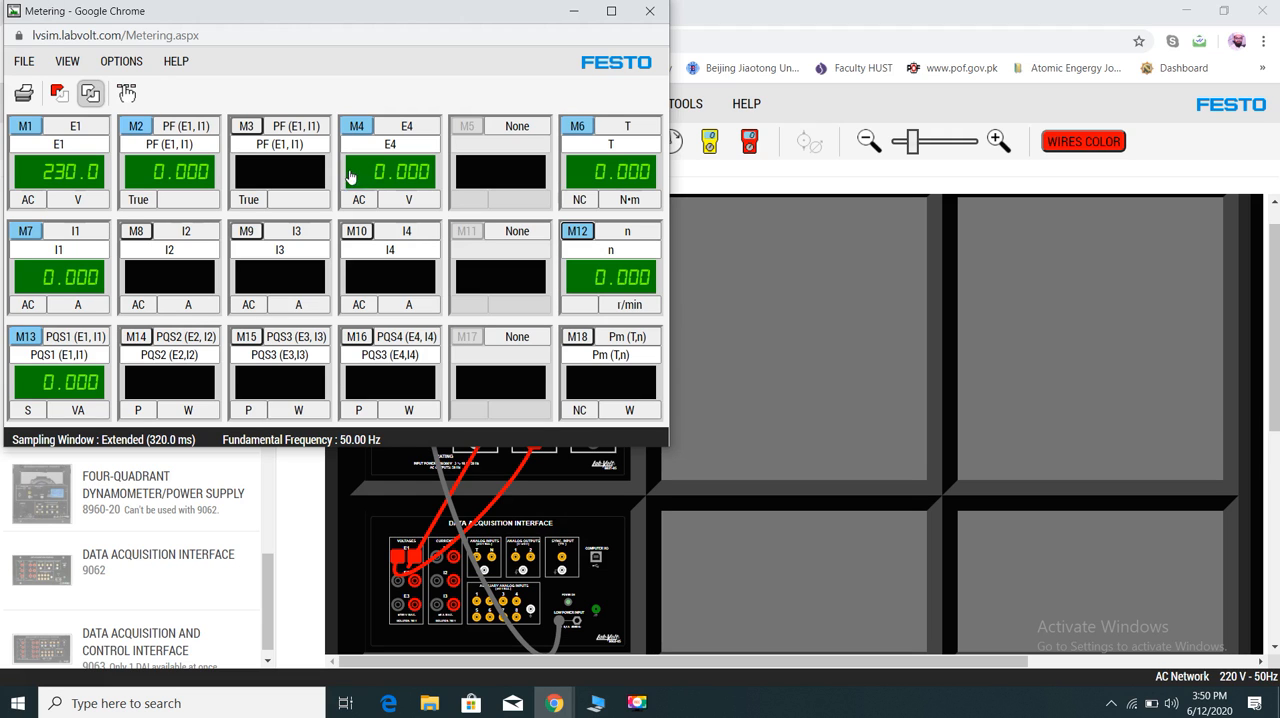
click(650, 14)
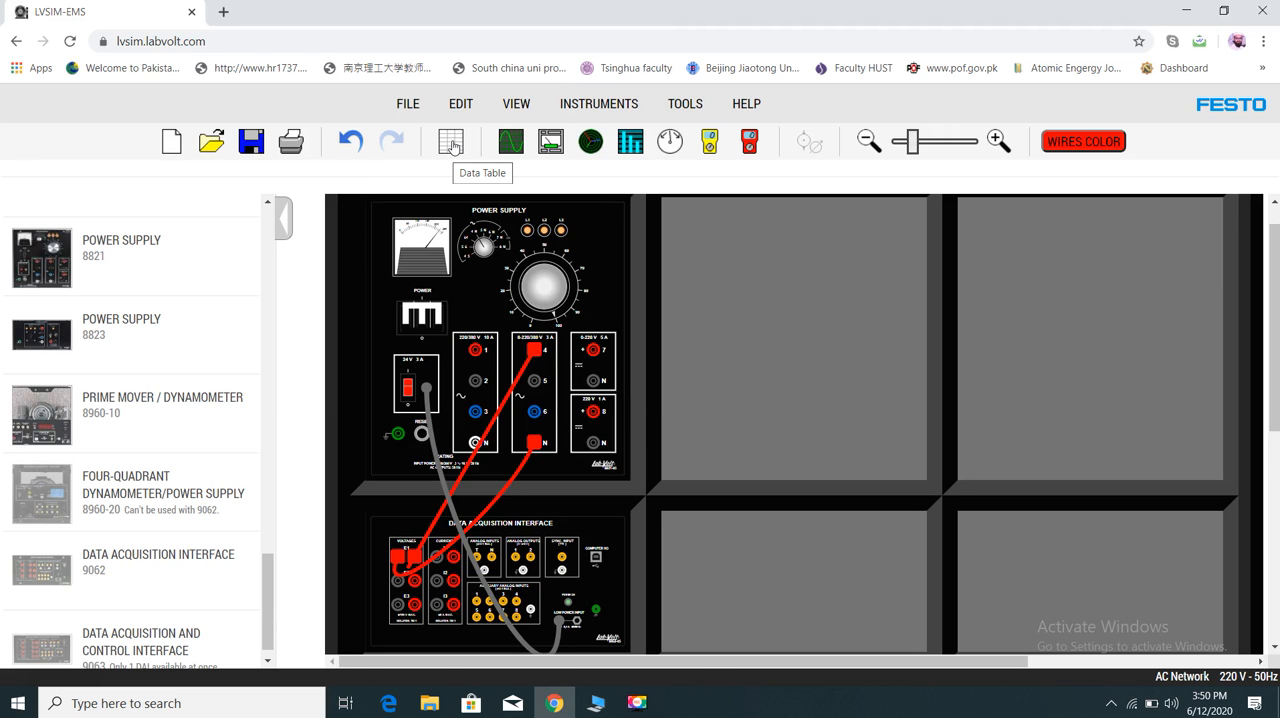
- Open the Data Table and move its window clear of the main toolbar's instrument icons
click(452, 146)
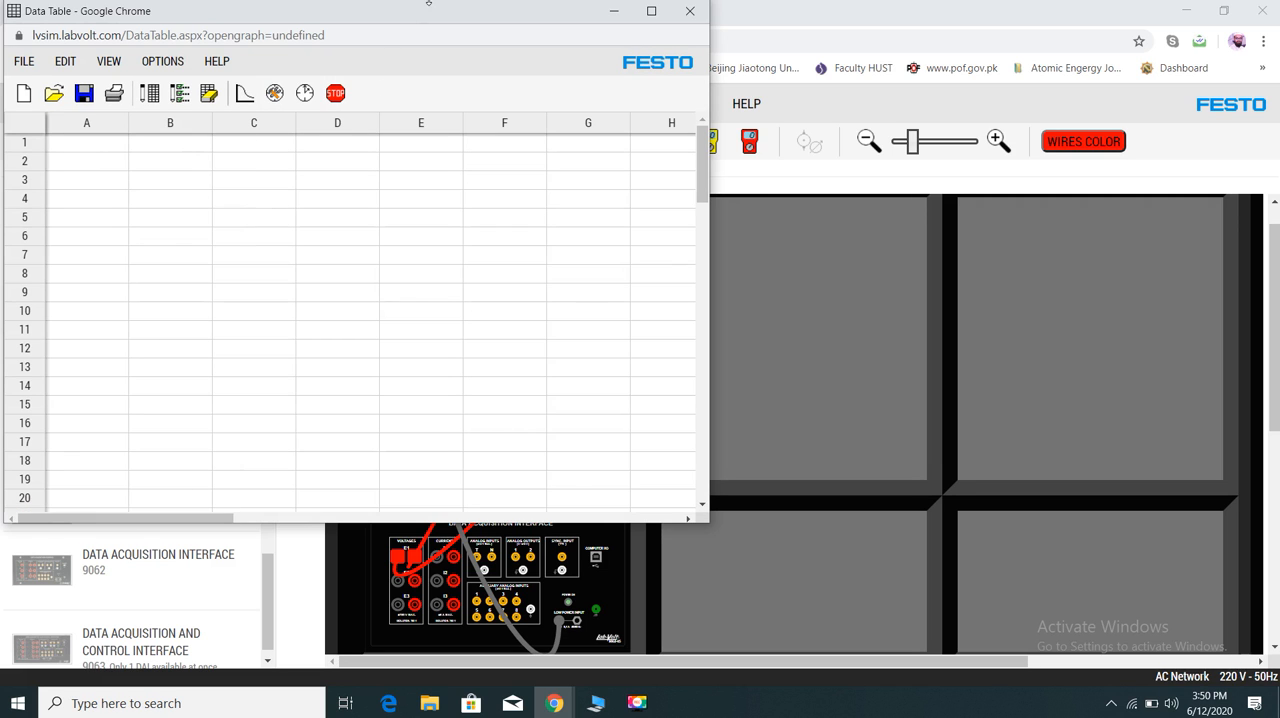
drag(418, 15, 640, 185)
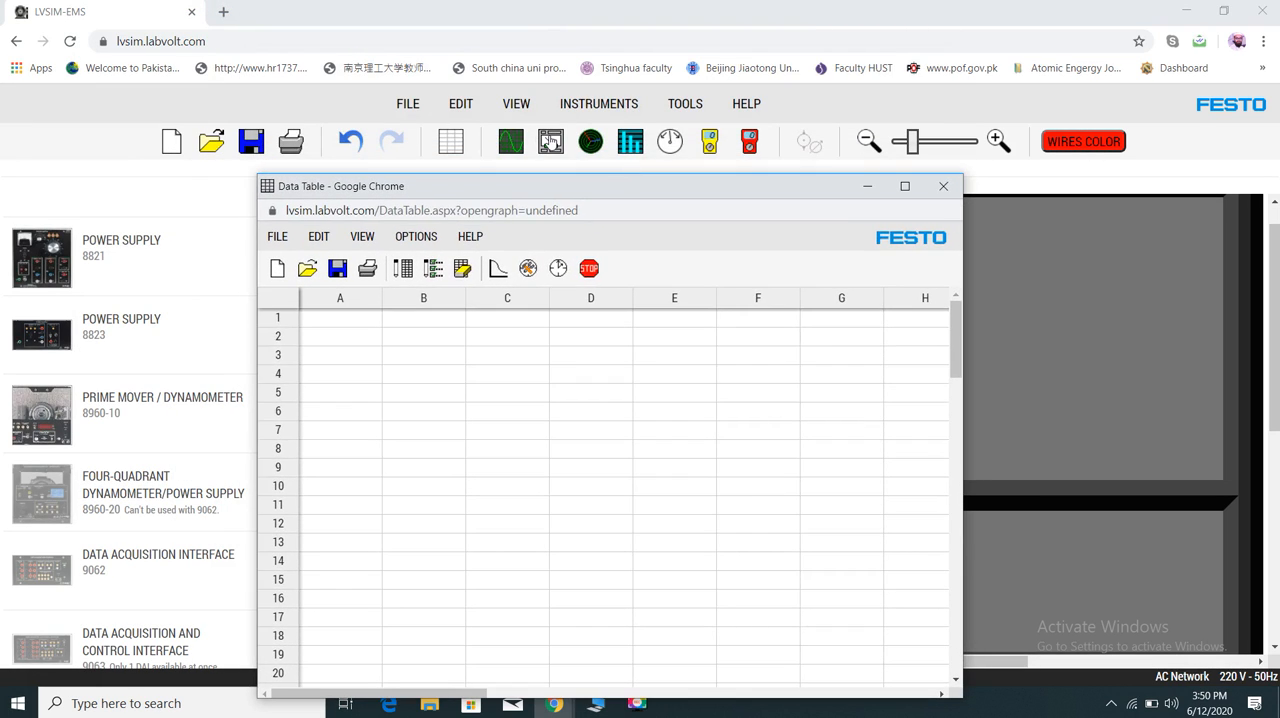
- Reopen the Metering window and minimize it, and bring the Data Table back up, moving its window higher
click(549, 143)
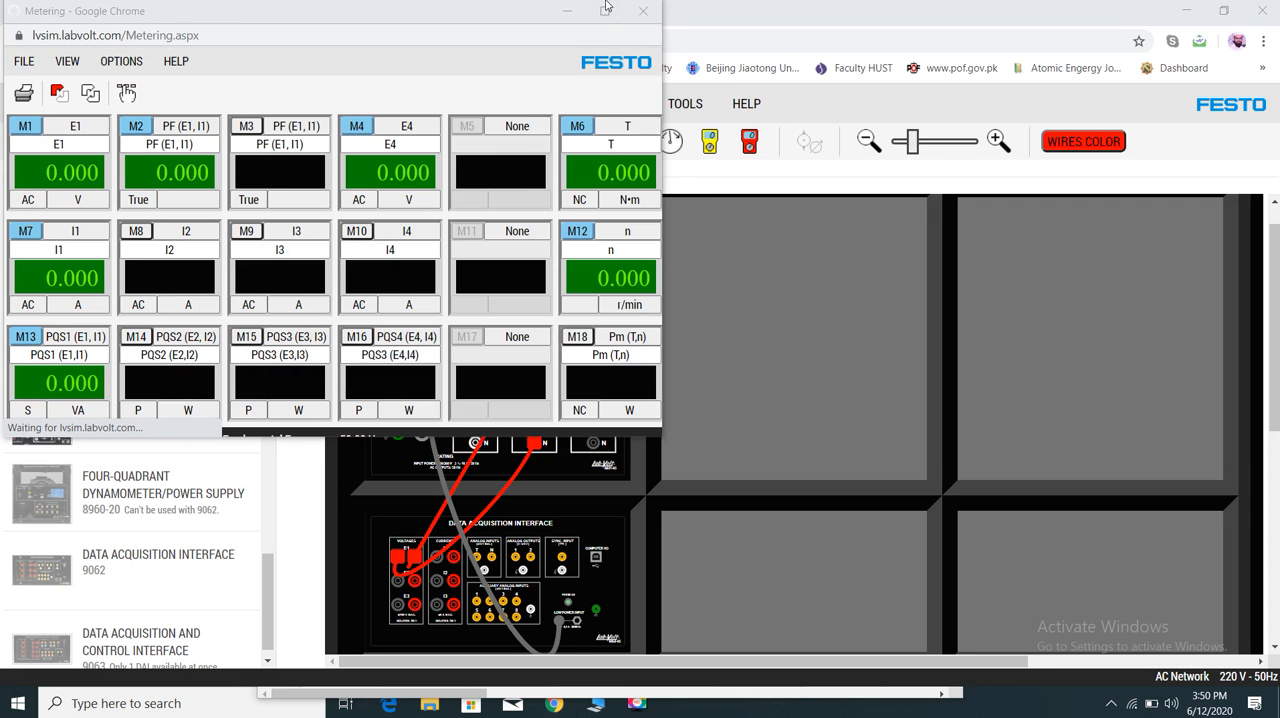
click(567, 10)
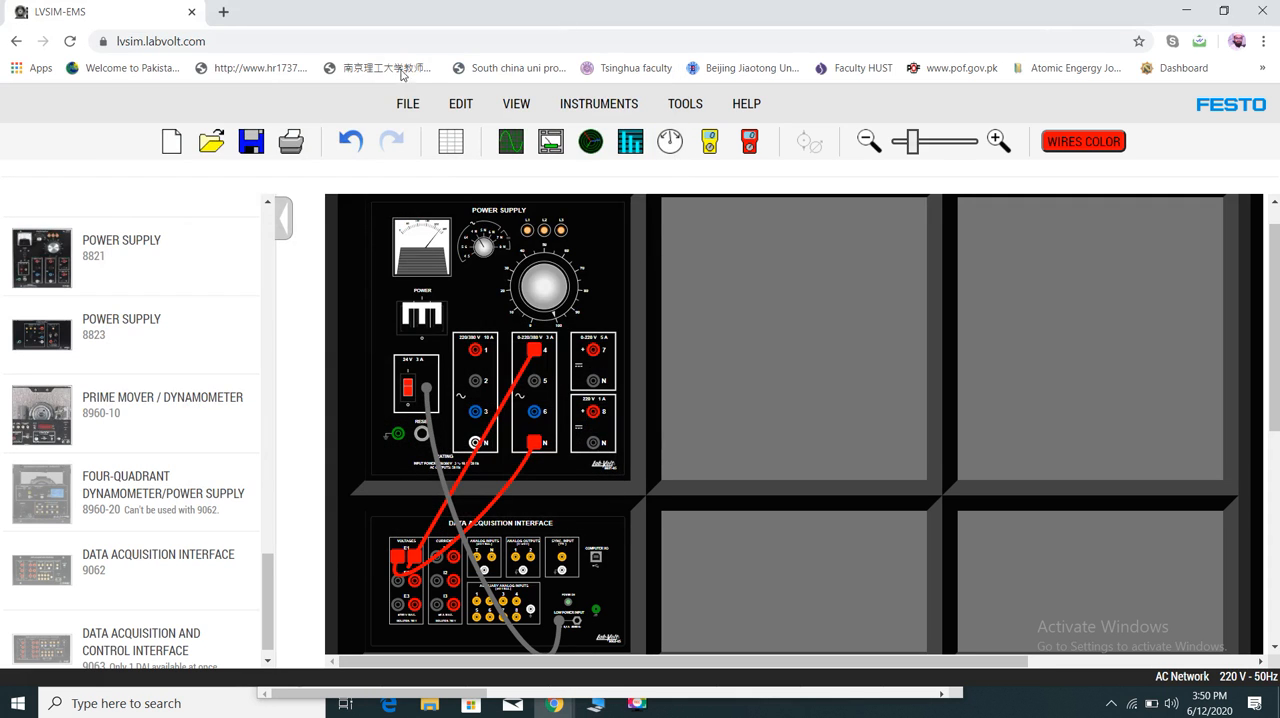
click(453, 145)
drag(437, 194, 413, 91)
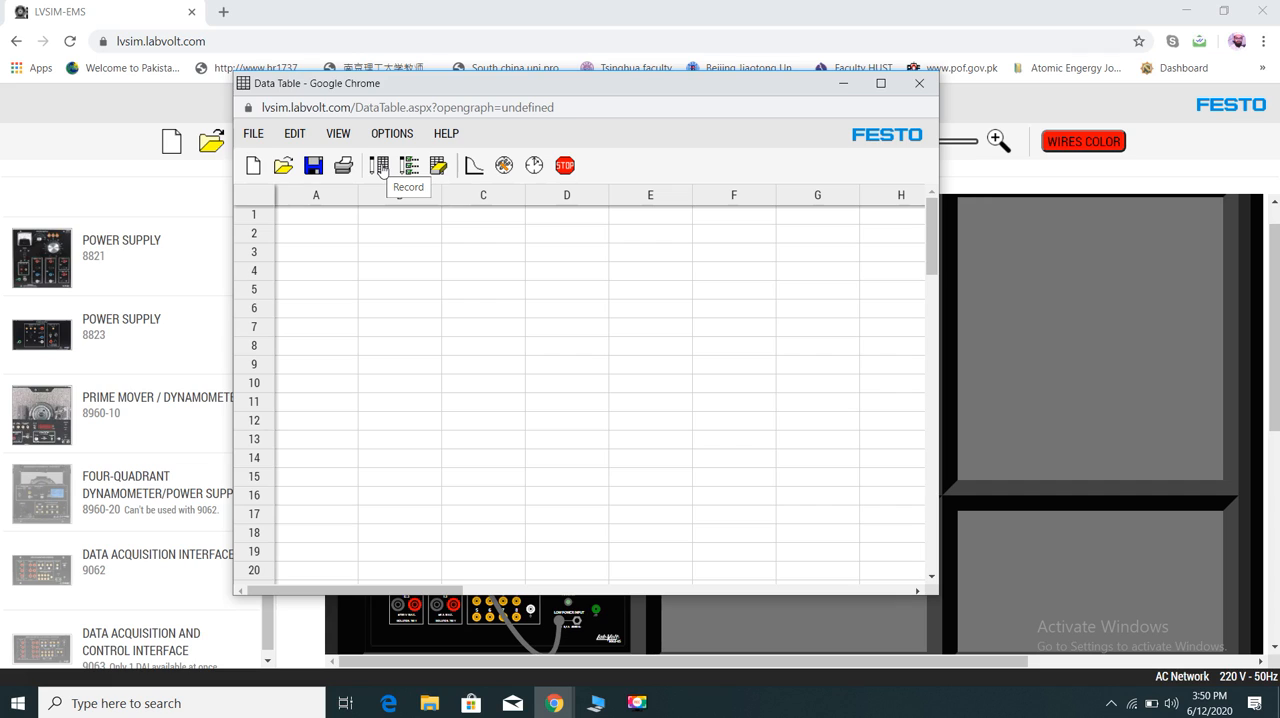
- Choose Meter E1 and the first Meter PF (E1, I1) as the Data Table's recorded values, accepting that the table is cleared
click(380, 172)
click(342, 216)
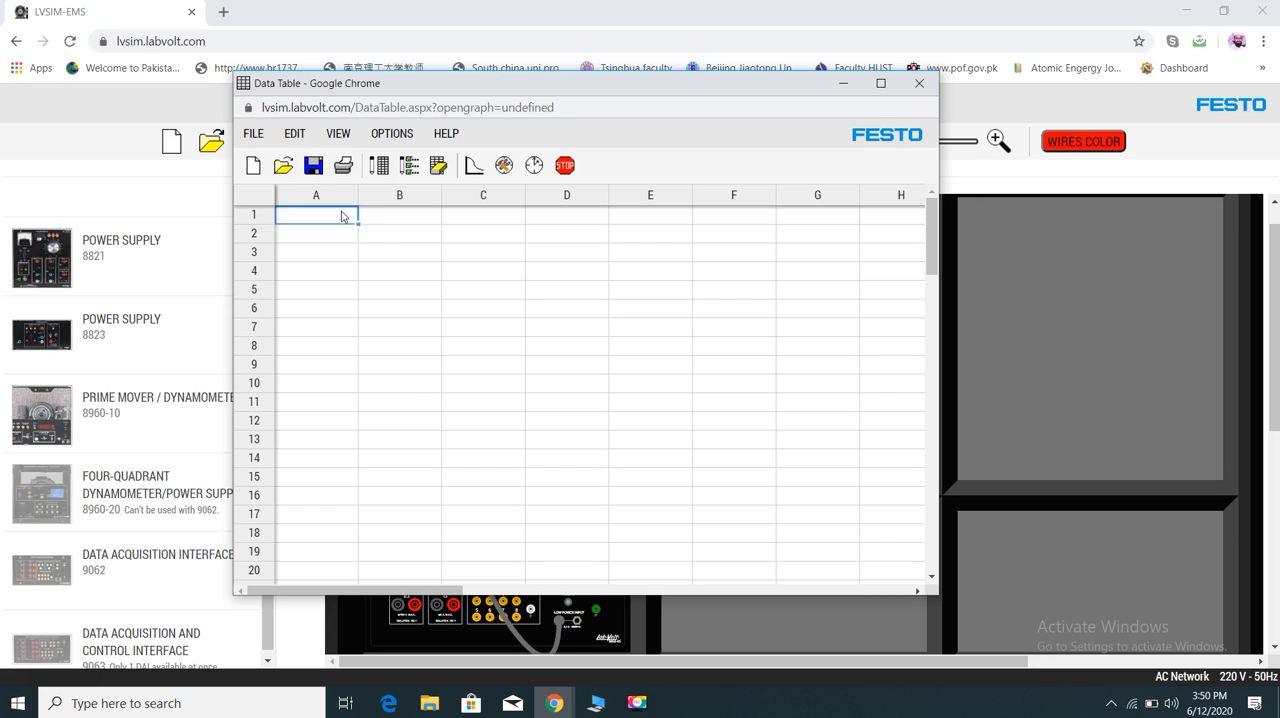
click(392, 134)
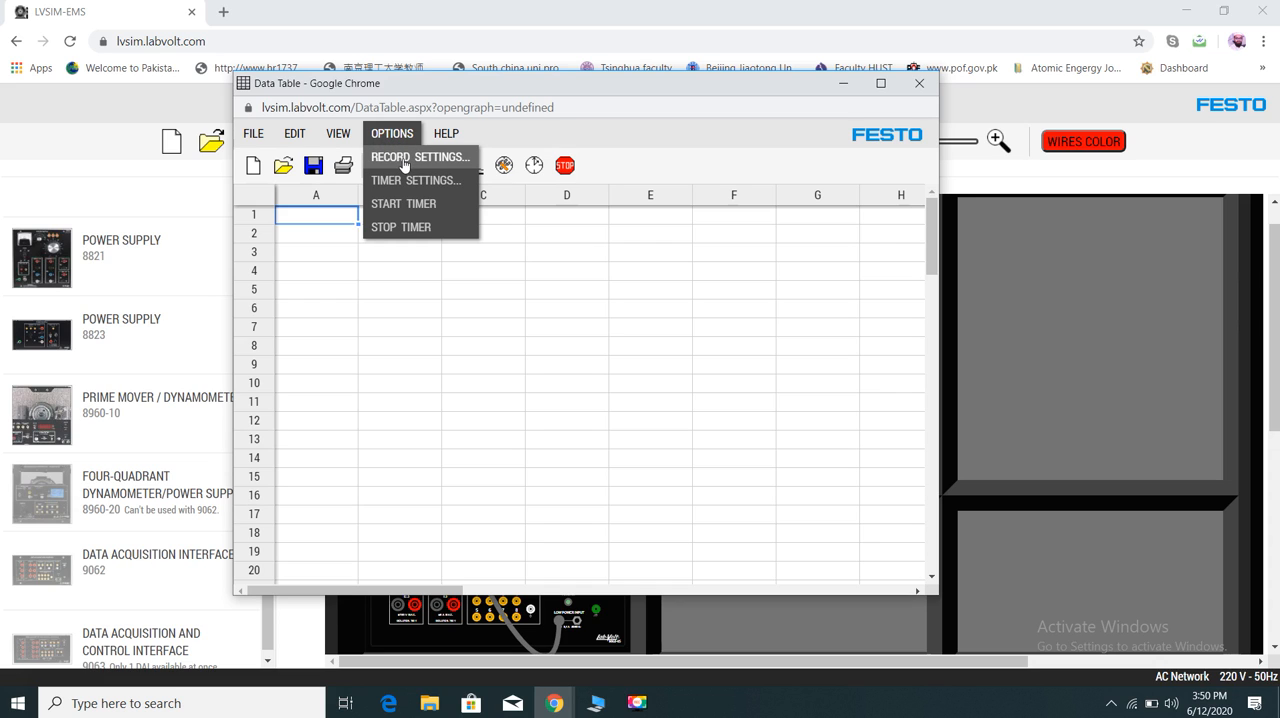
click(401, 160)
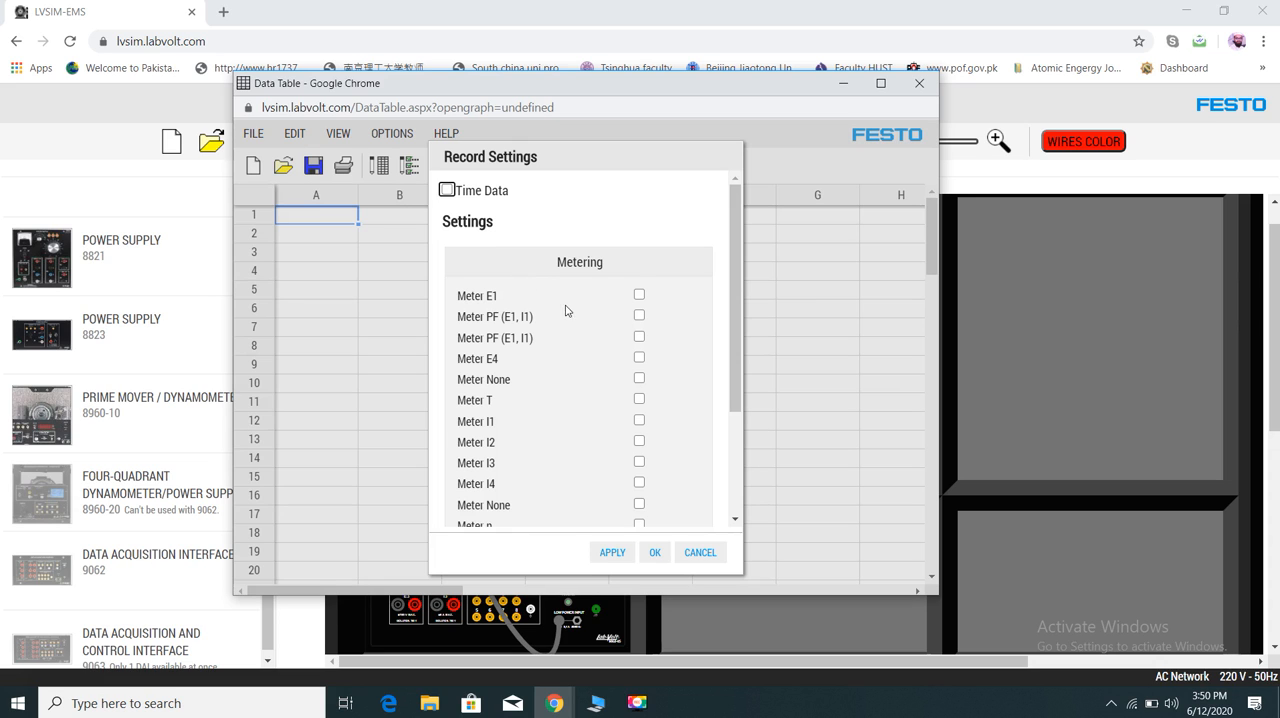
click(639, 296)
click(610, 553)
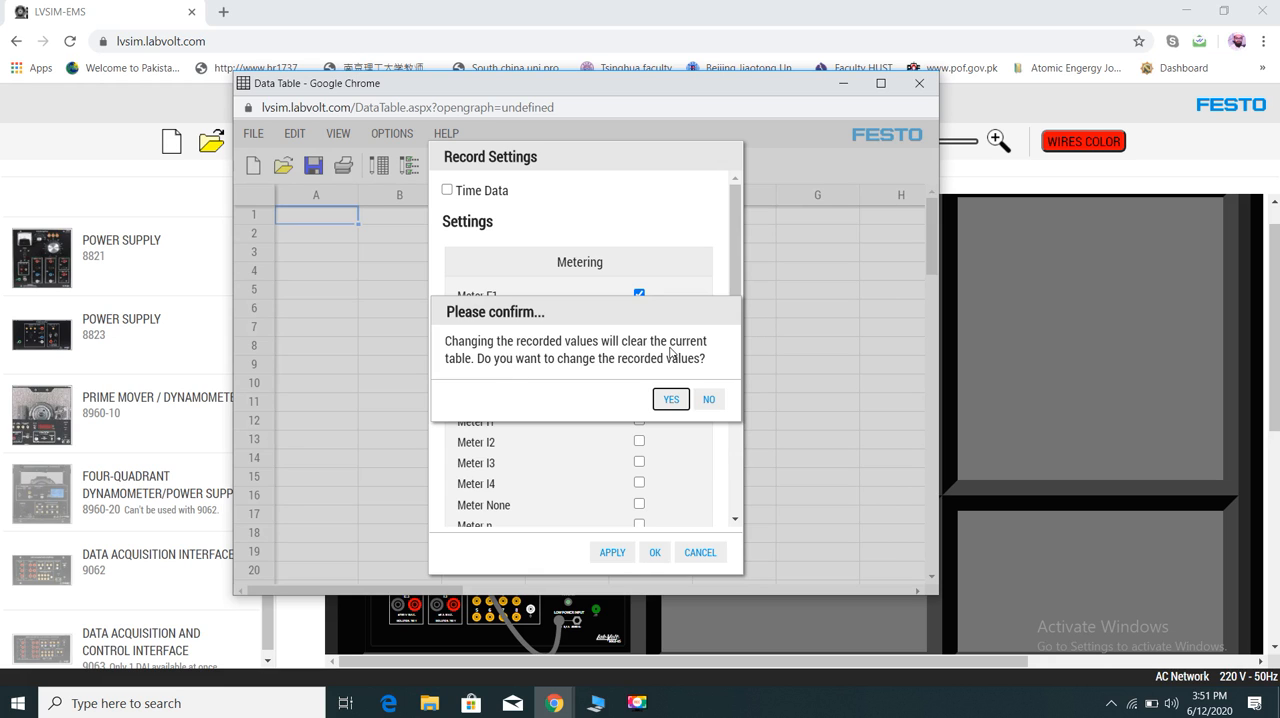
click(668, 399)
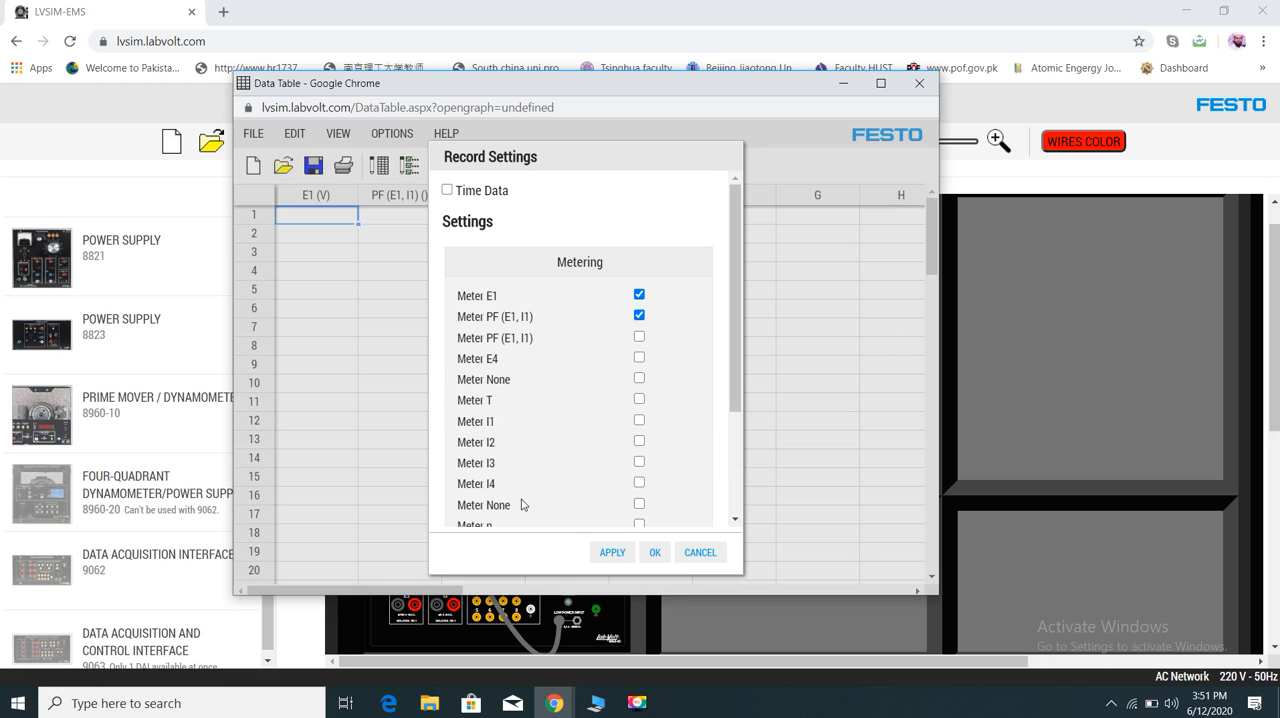
click(612, 553)
click(668, 400)
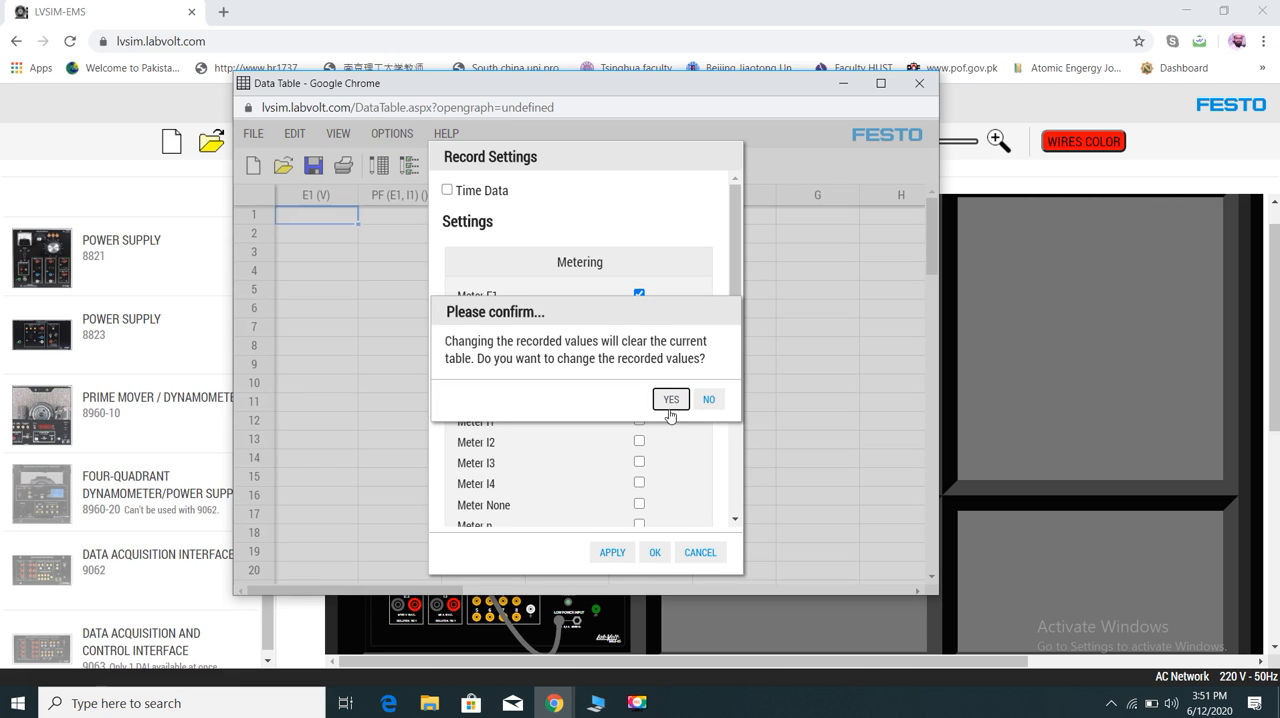
click(657, 553)
click(672, 400)
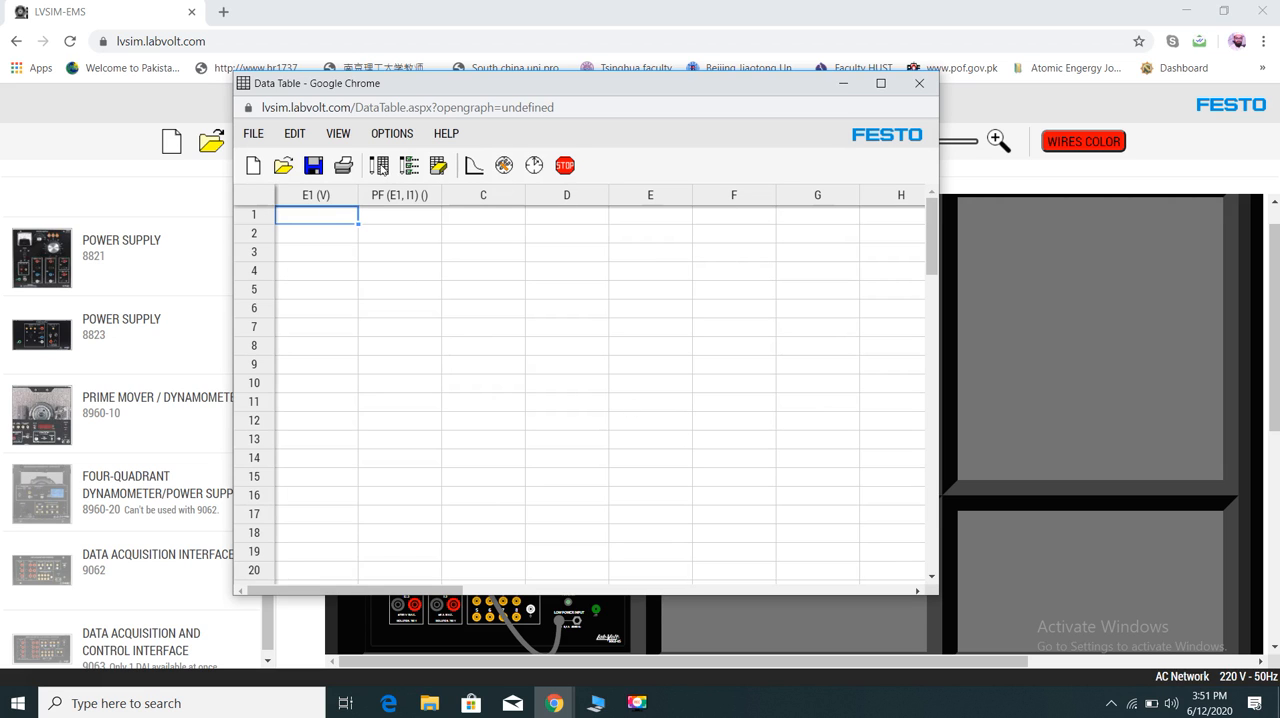
- Record the current meter values in the first row of the Data Table
click(385, 171)
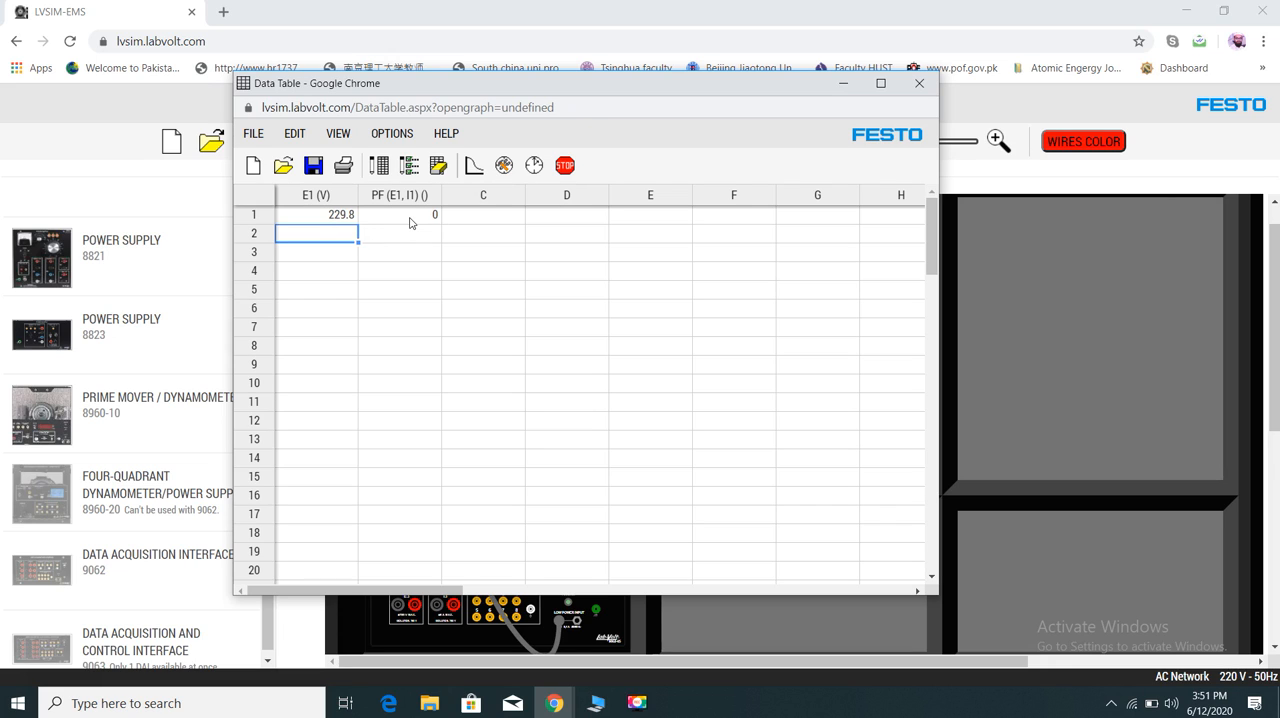
click(342, 134)
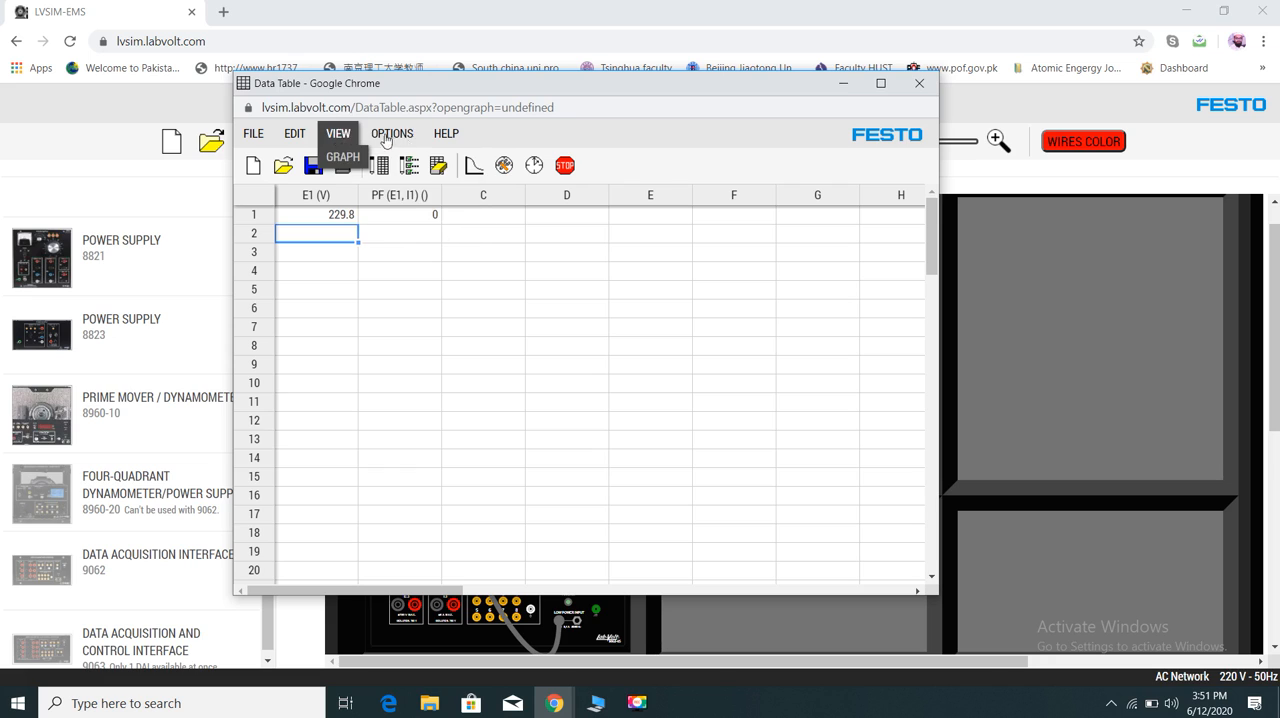
mouse_move(388, 138)
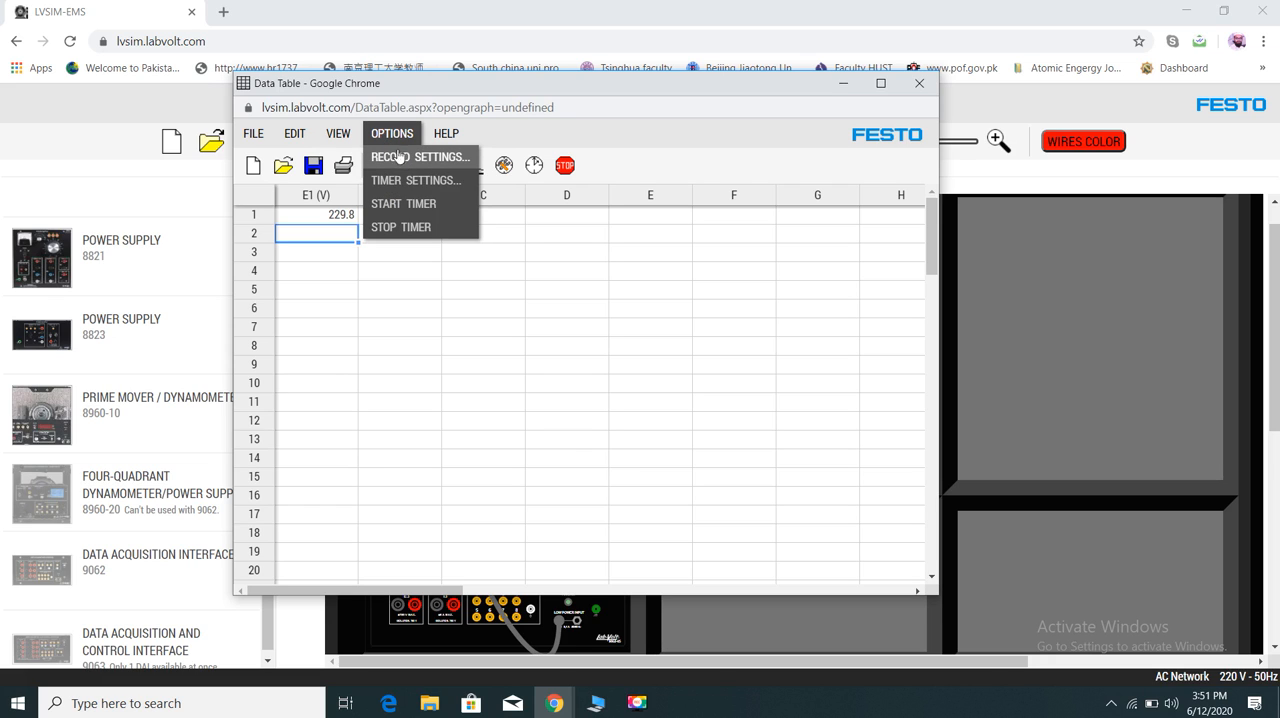
click(500, 272)
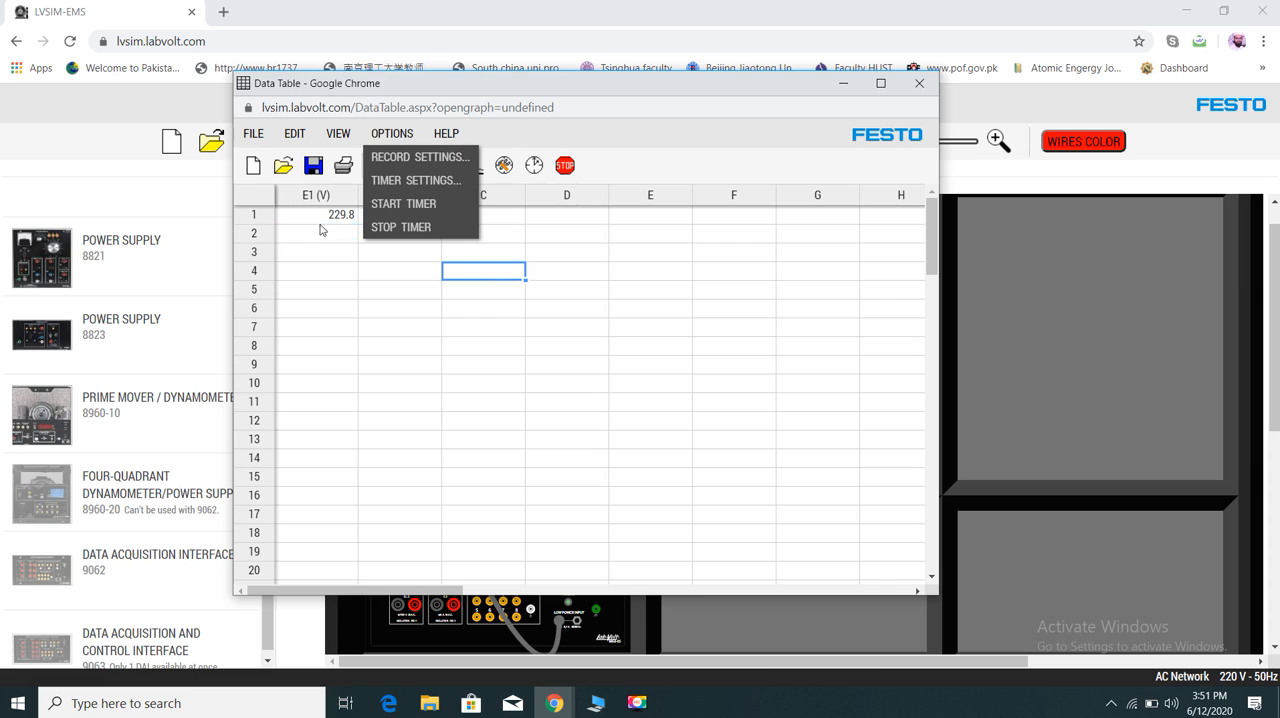
click(320, 214)
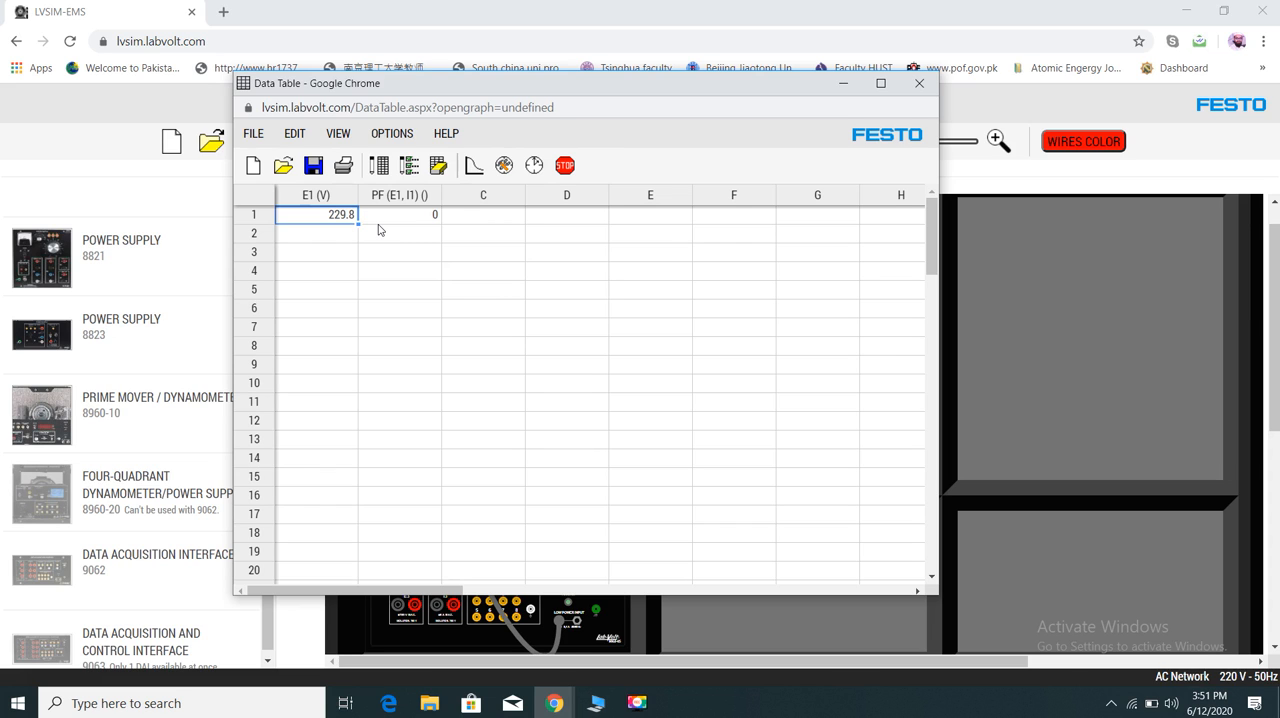
click(474, 168)
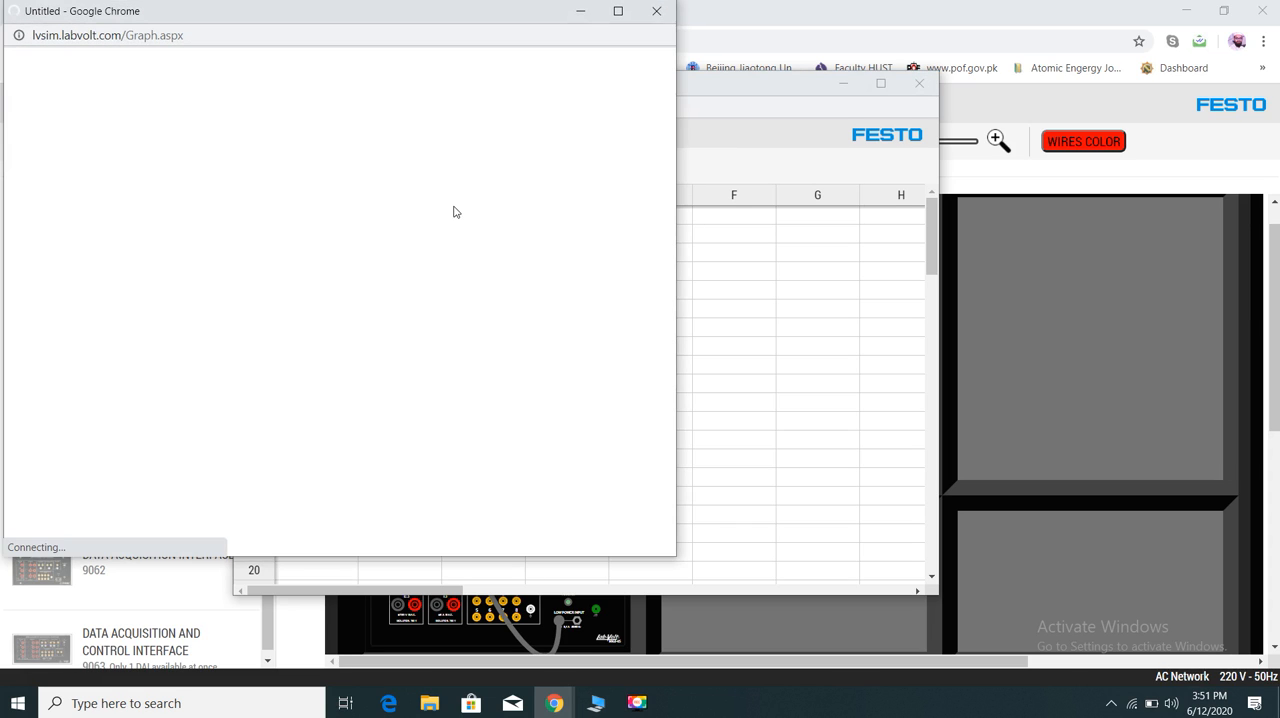
click(654, 11)
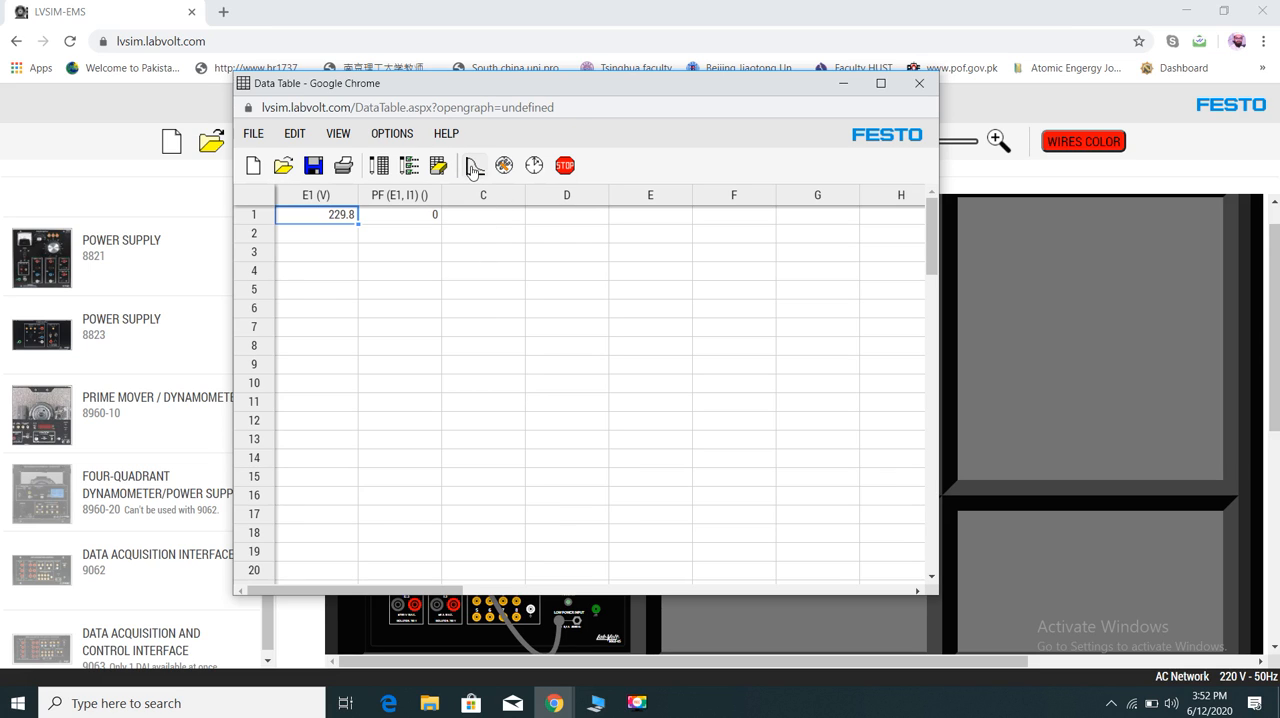
click(344, 236)
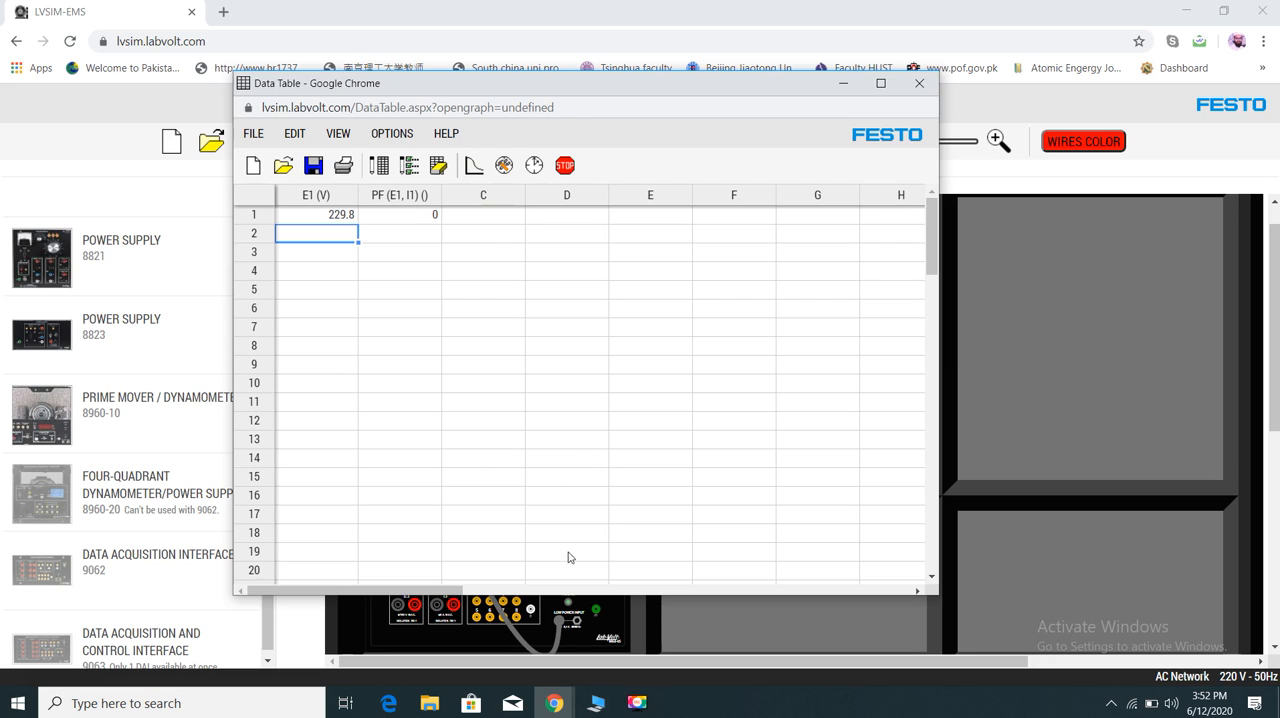
click(552, 706)
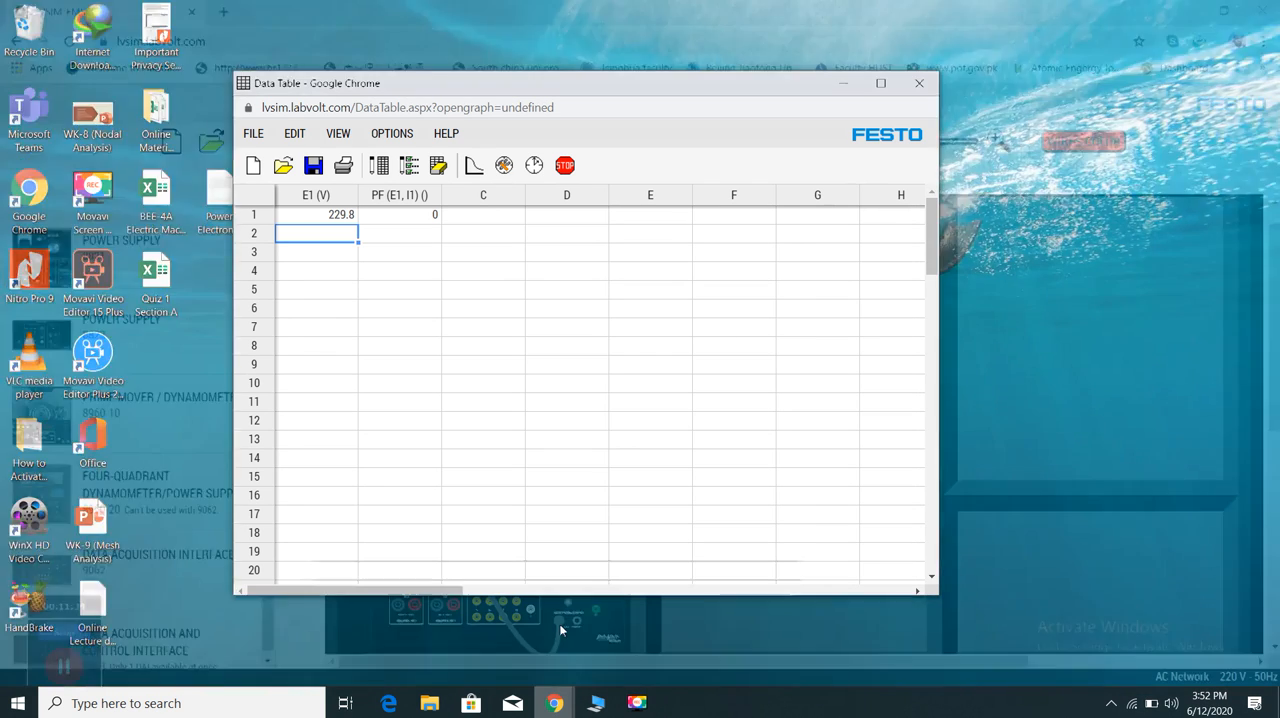
click(563, 620)
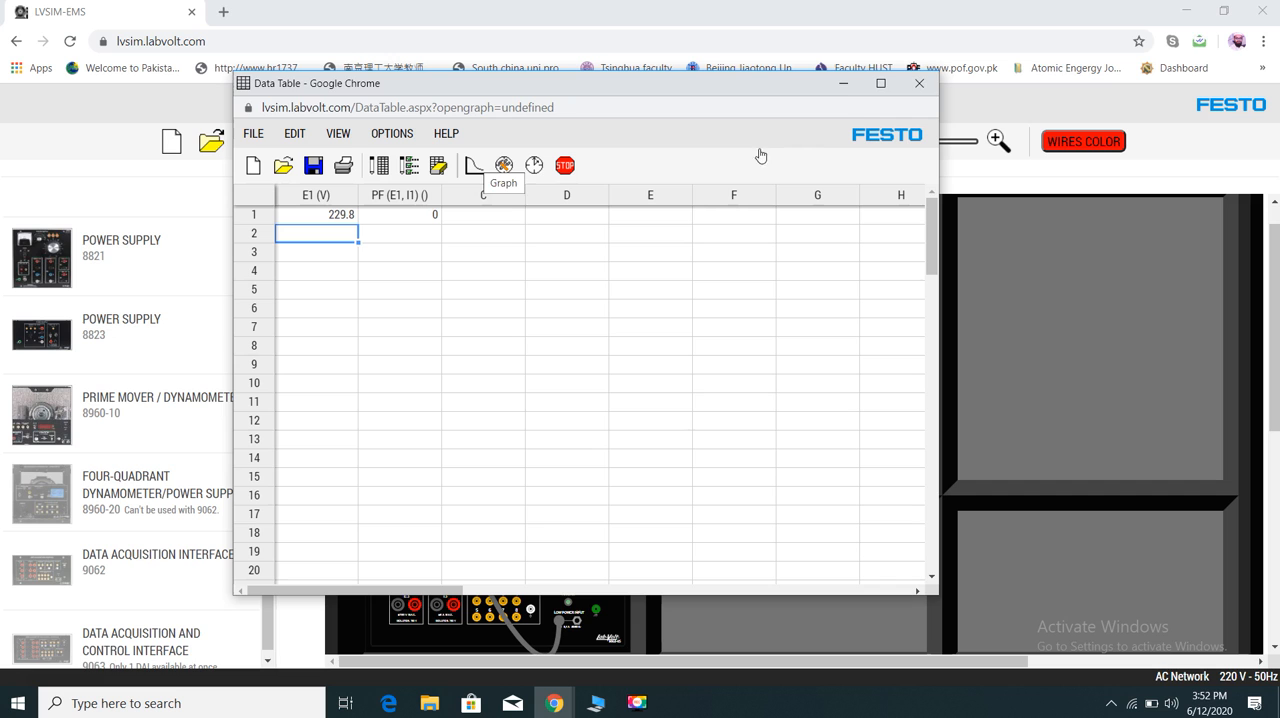
- Reopen the Data Table and graph its data with E1 (V) as X and PF (E1, I1) as 1-Y, closing the graph when done
click(918, 86)
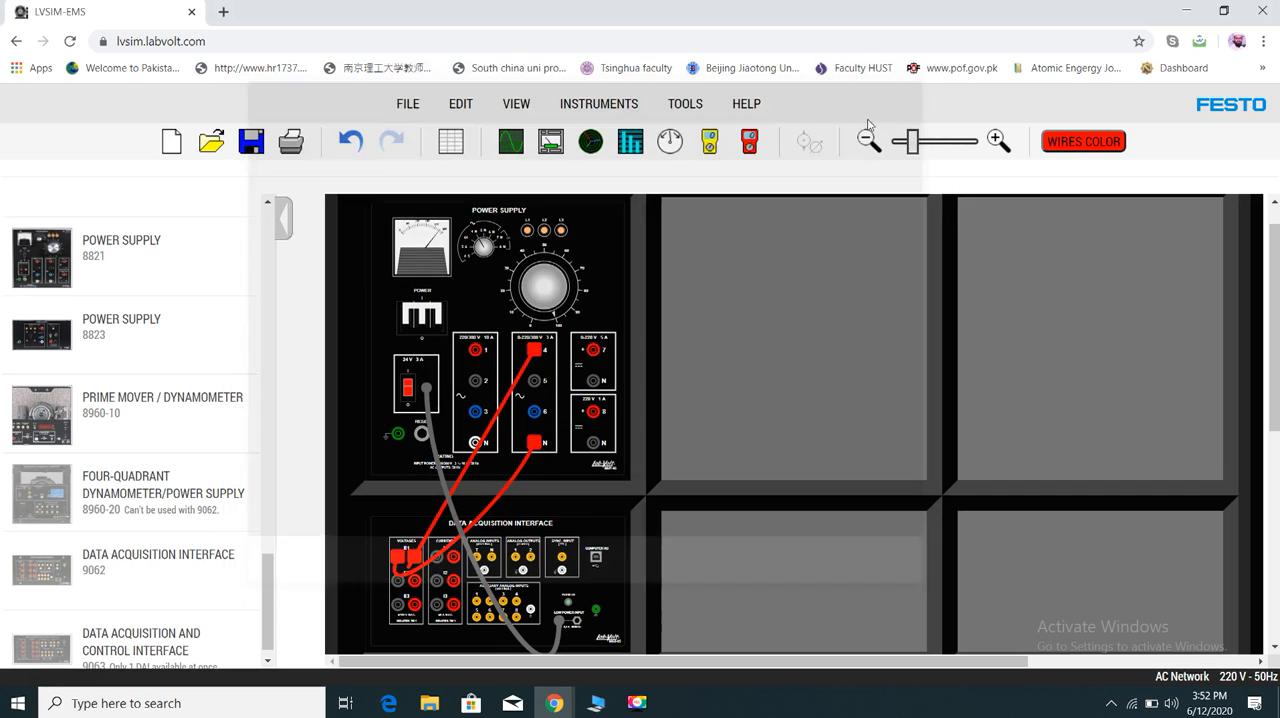
click(452, 143)
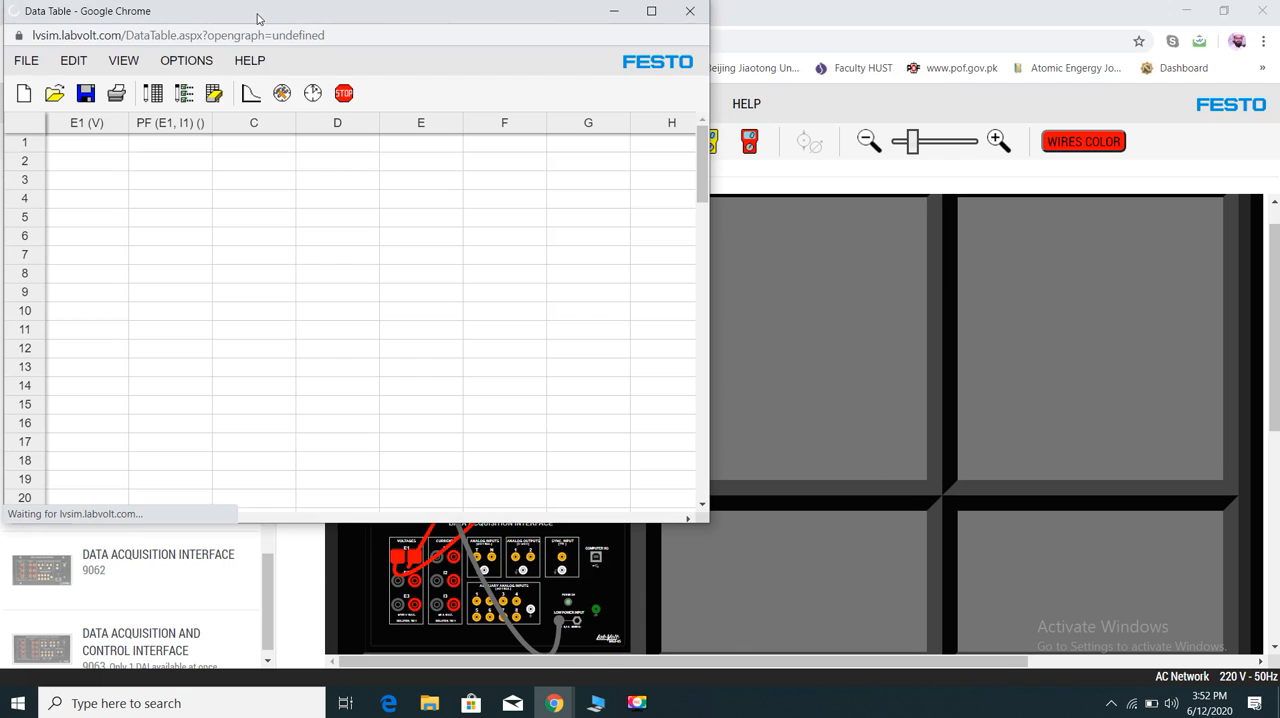
click(244, 95)
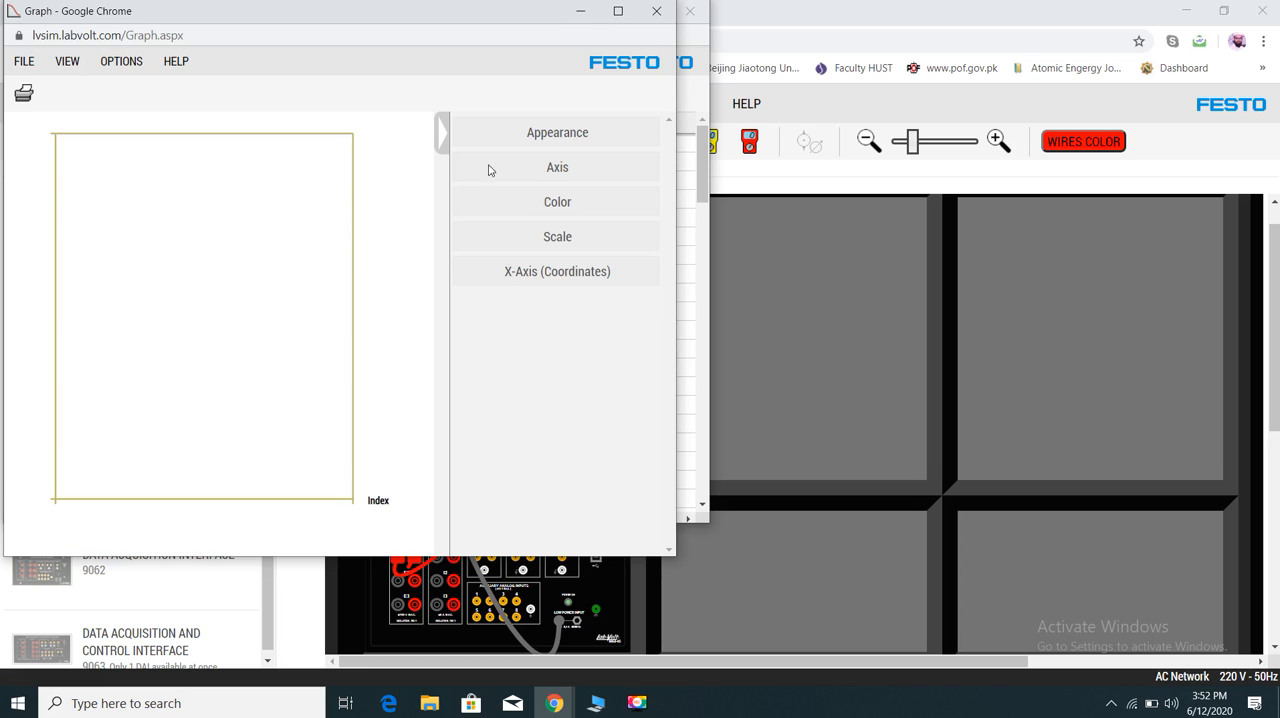
click(555, 170)
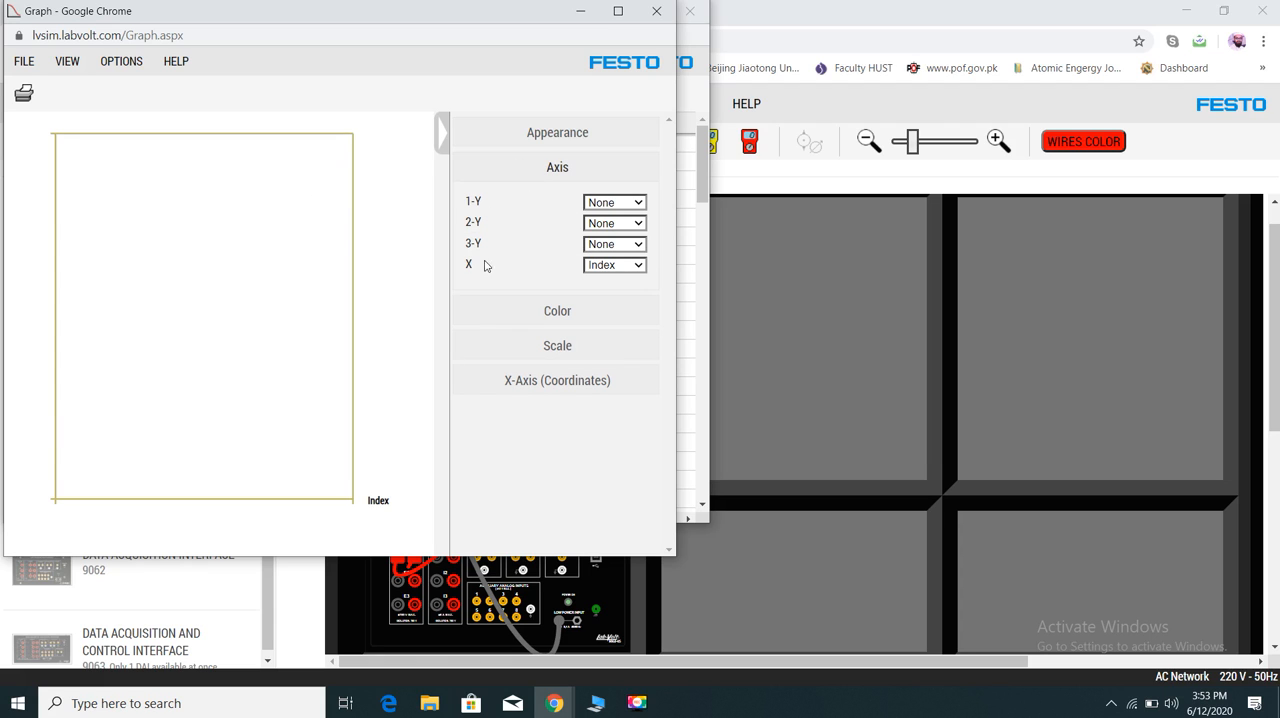
click(637, 267)
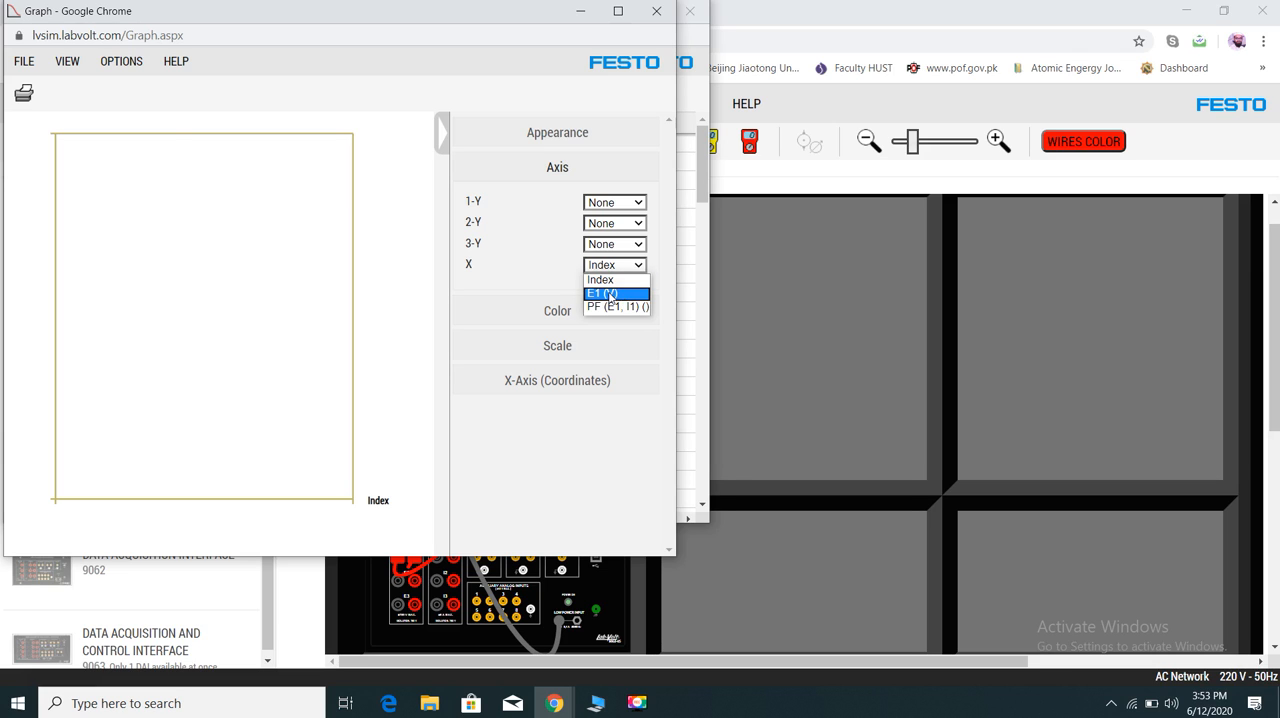
click(612, 296)
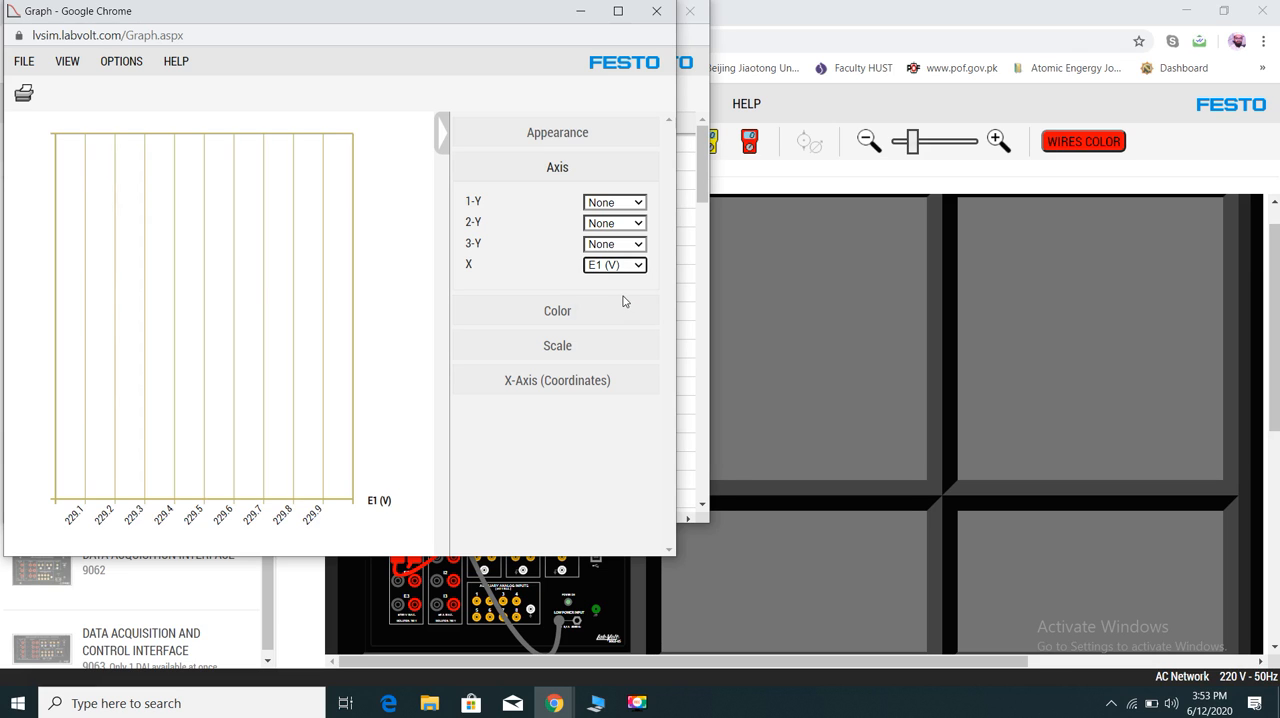
click(637, 203)
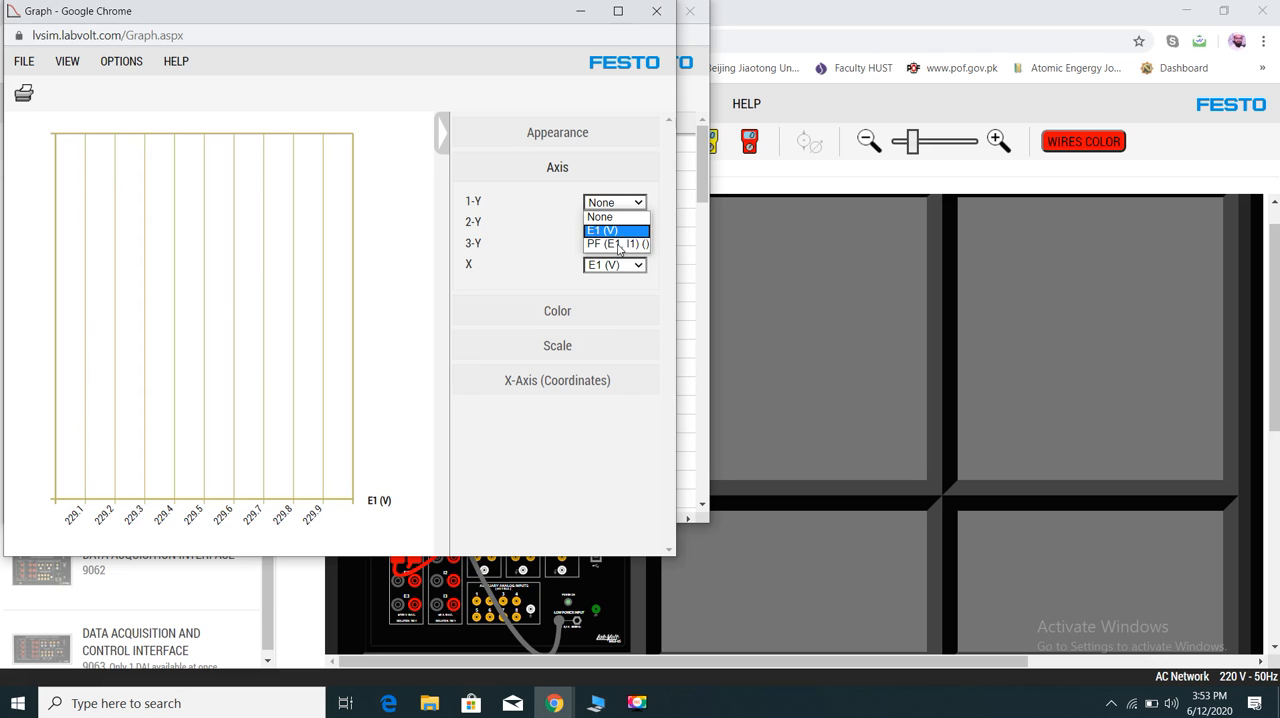
click(618, 244)
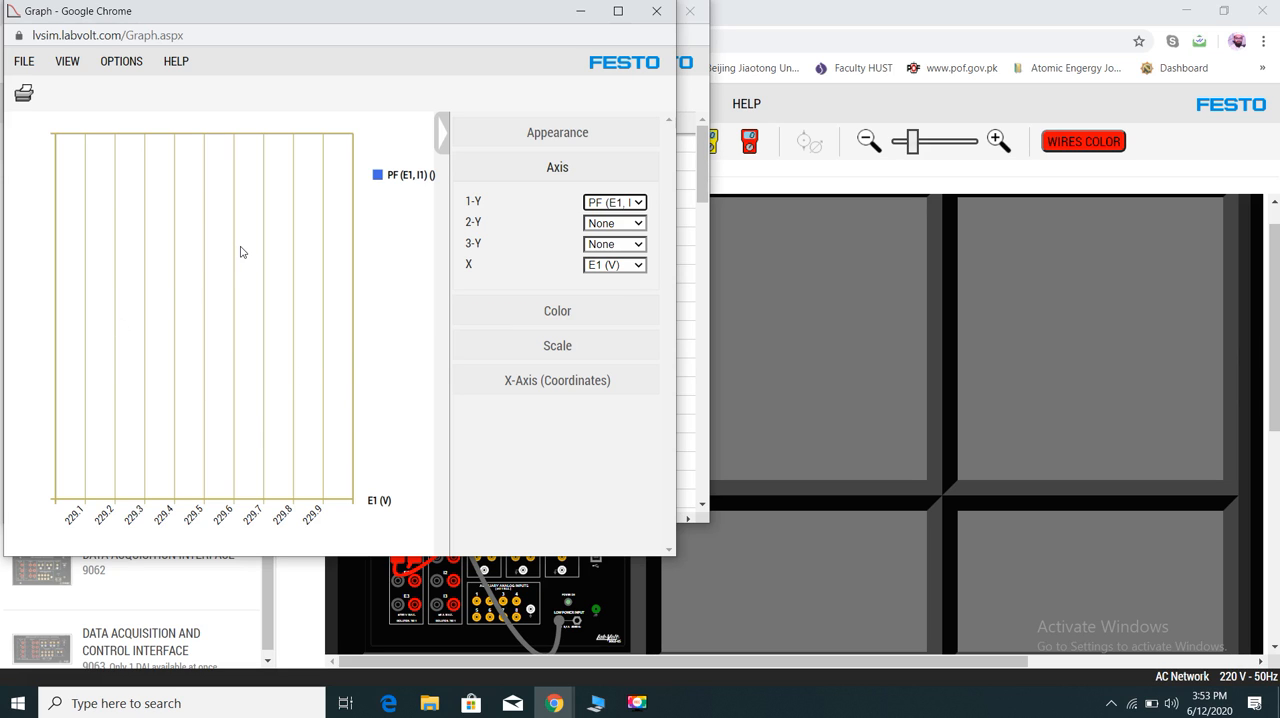
click(655, 14)
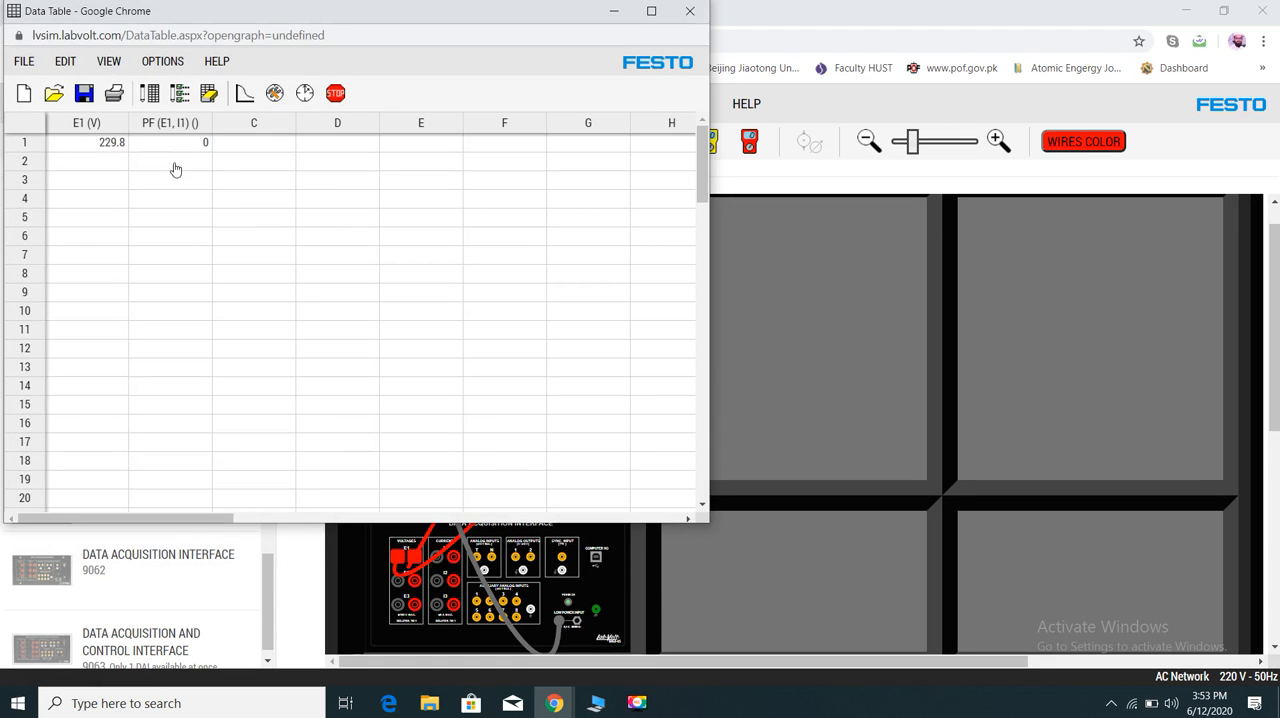
- Set the first row's PF (E1, I1) value to 0.9 and fill the second row with E1 220 and PF 0.7
click(184, 148)
text(0.9)
key(Return)
key(Left)
text(22)
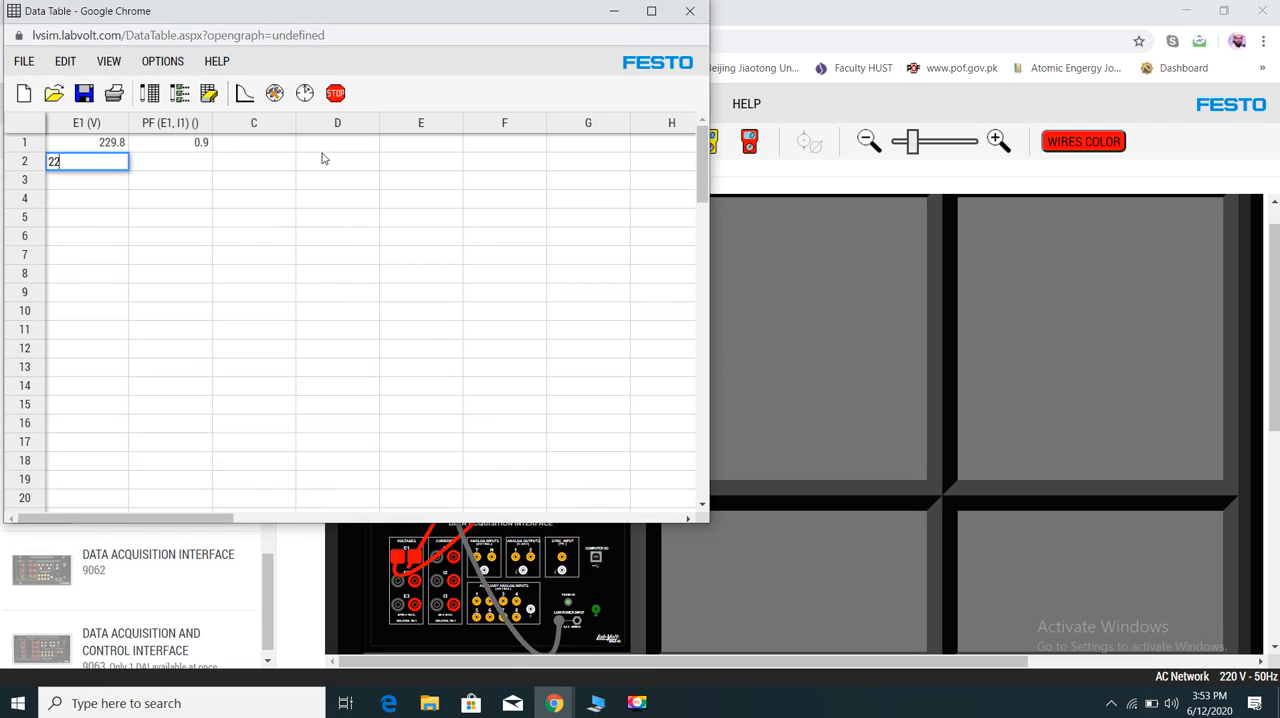
key(Return)
key(Right)
key(Up)
text(0)
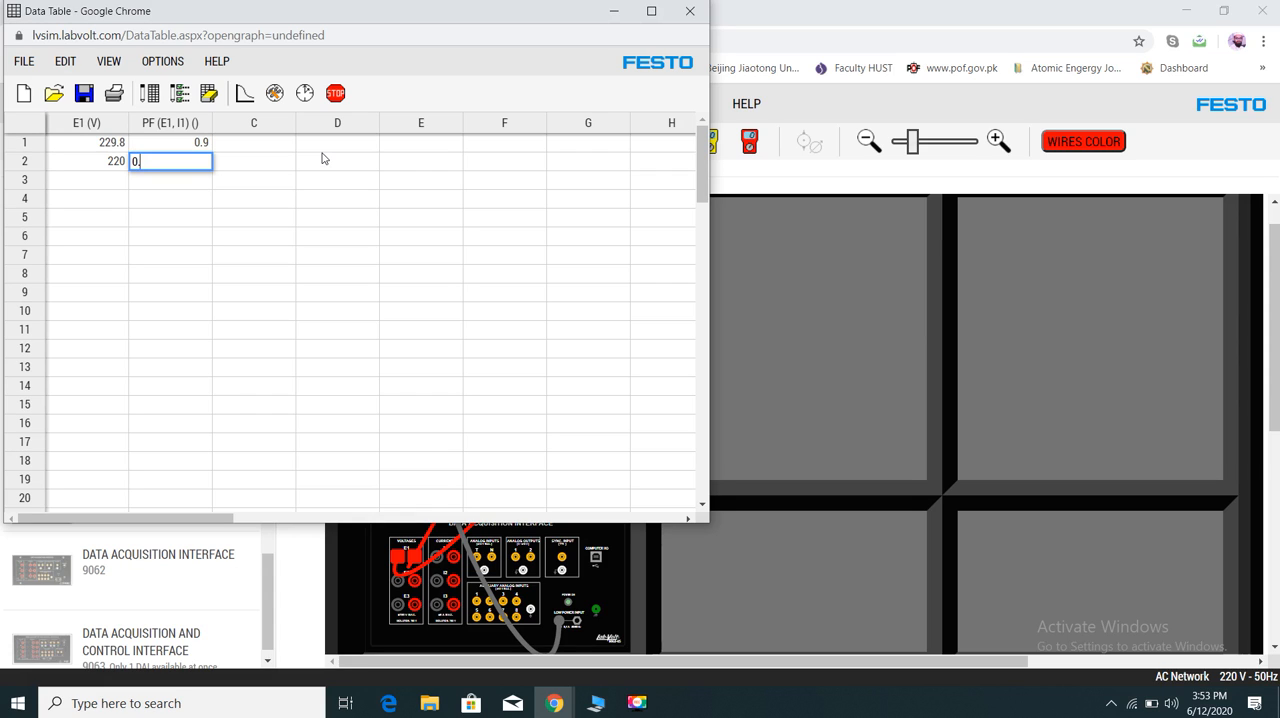
key(Return)
key(Left)
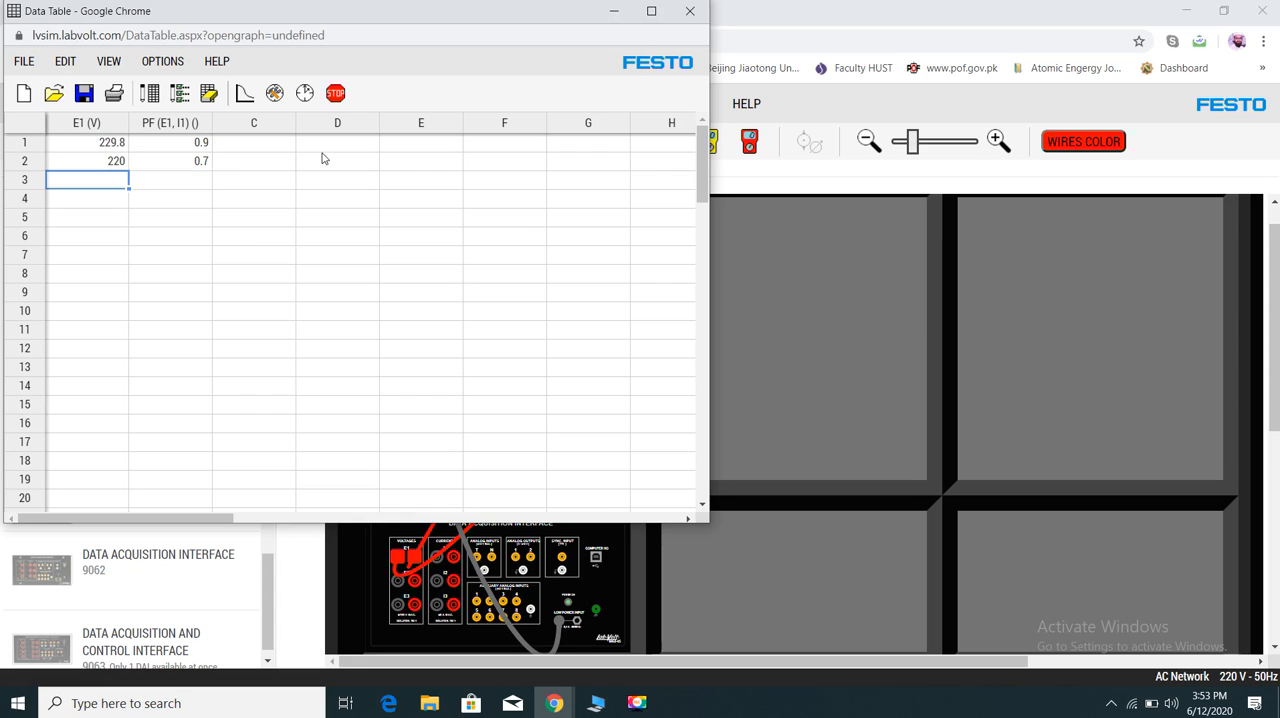
- Fill the third Data Table row with E1 210 and PF 0.6
text(210)
key(Tab)
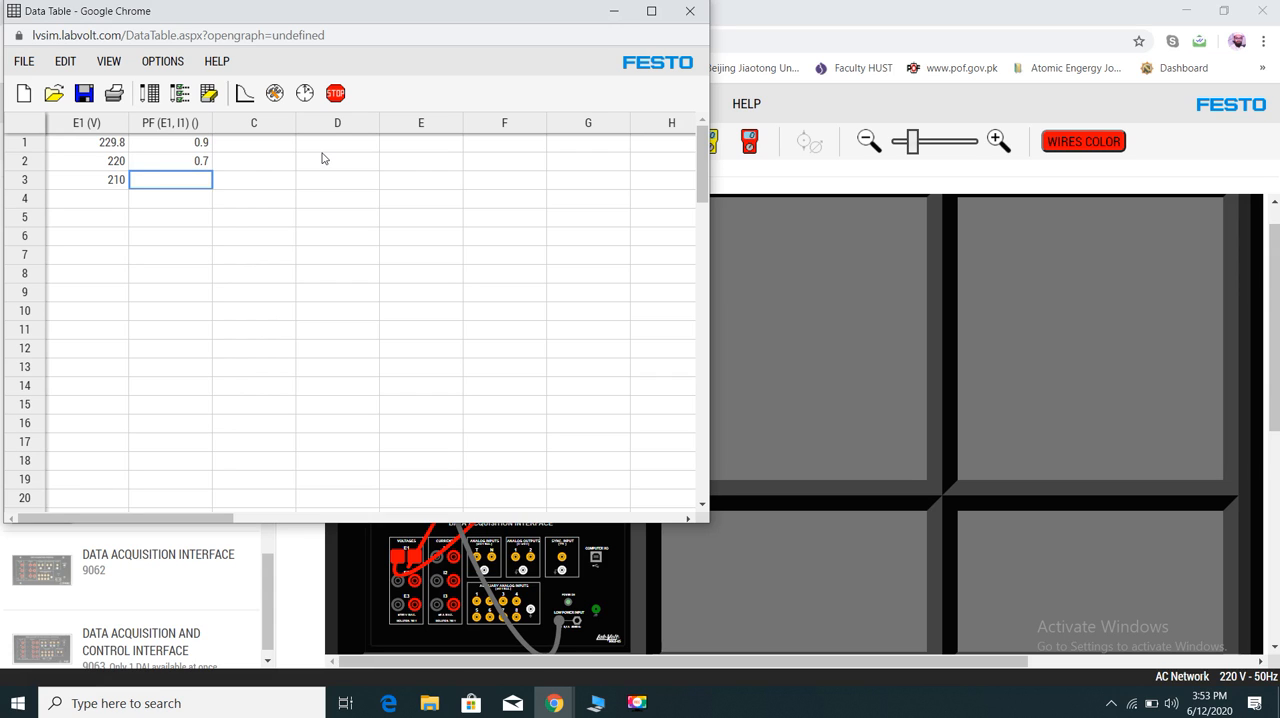
text(0.6)
key(Return)
key(Left)
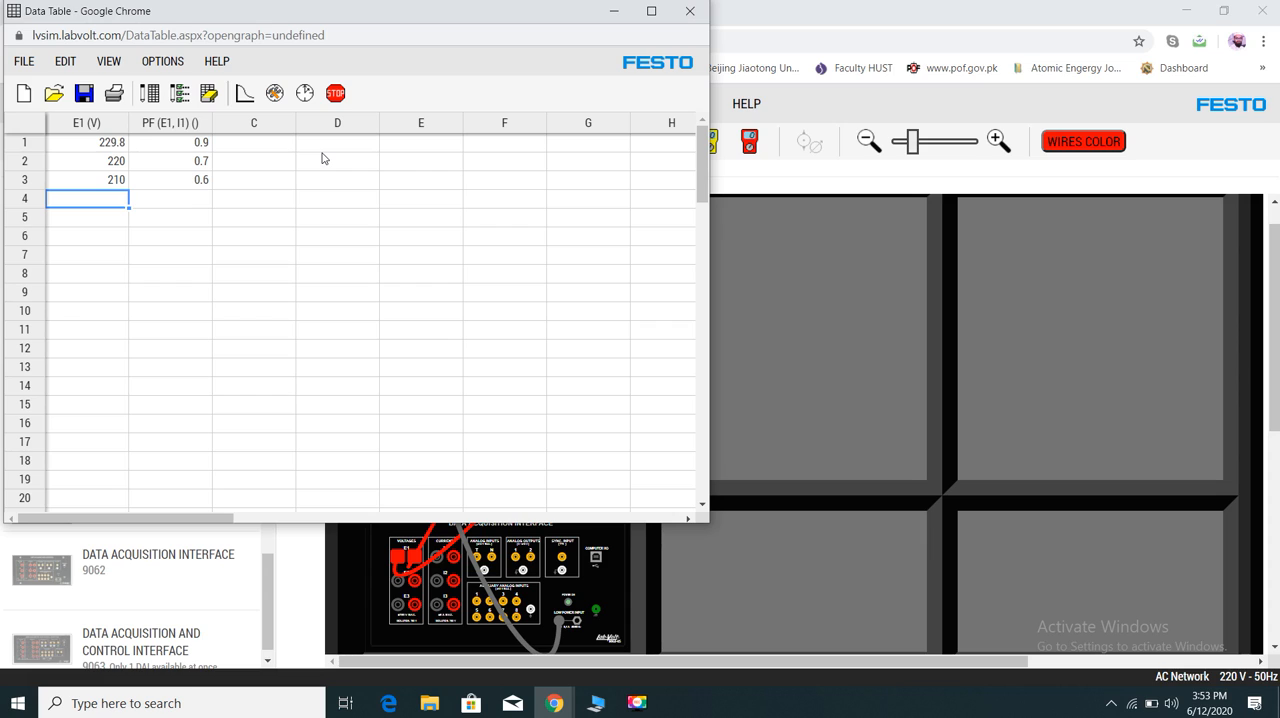
- Fill the fourth Data Table row with E1 200 and PF 0.5
text(200)
key(Tab)
text(0.)
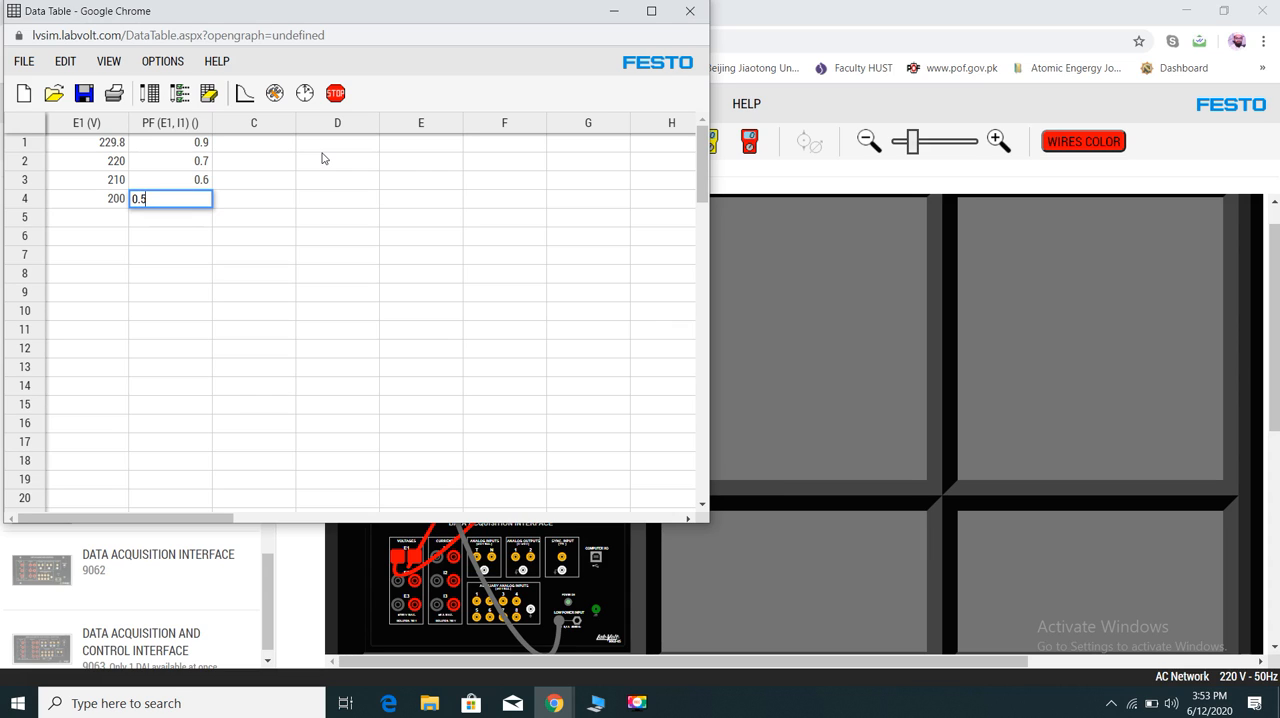
key(Return)
key(Left)
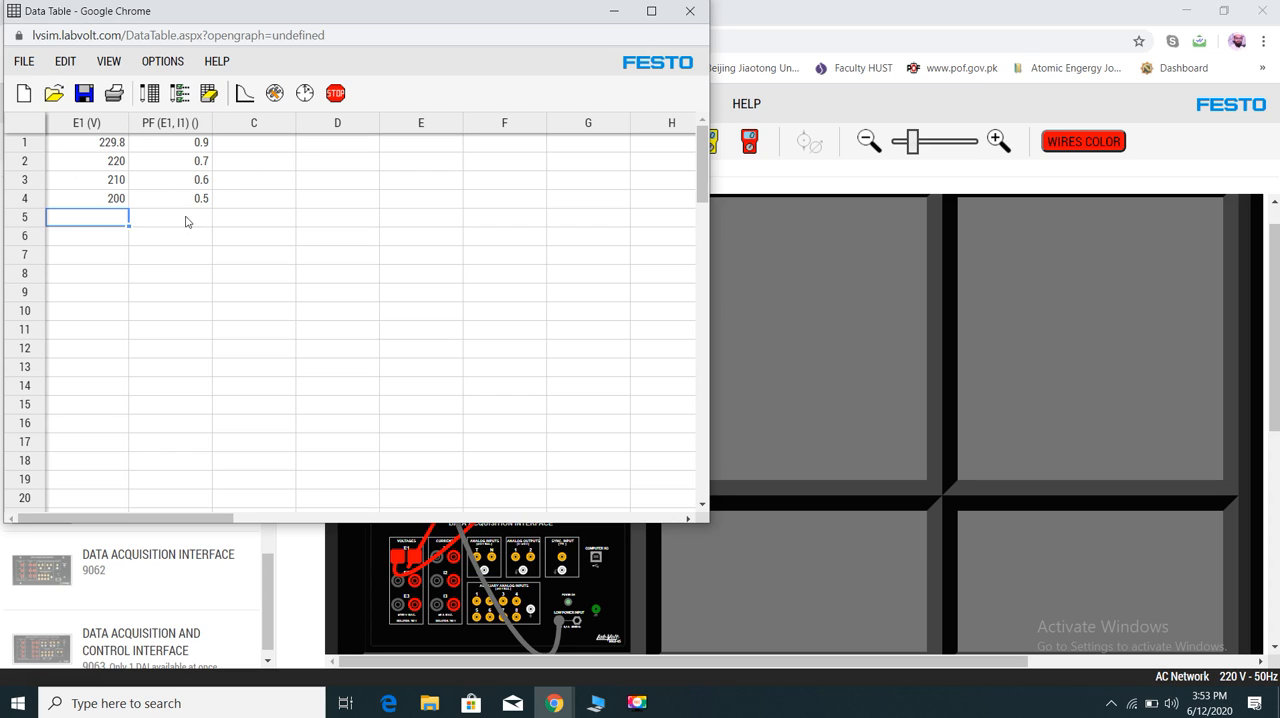
- Graph the table's data and examine the graph's Axis, Color, Scale and X-Axis (Coordinates) settings
click(244, 94)
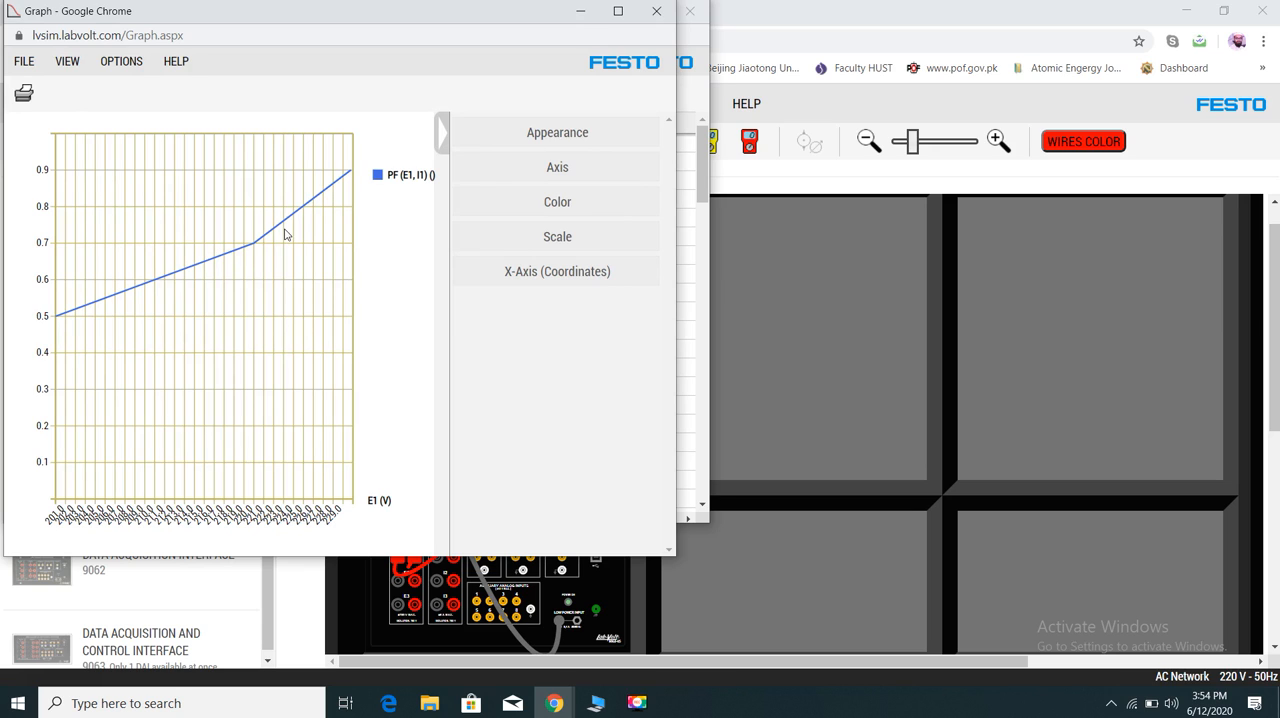
click(555, 167)
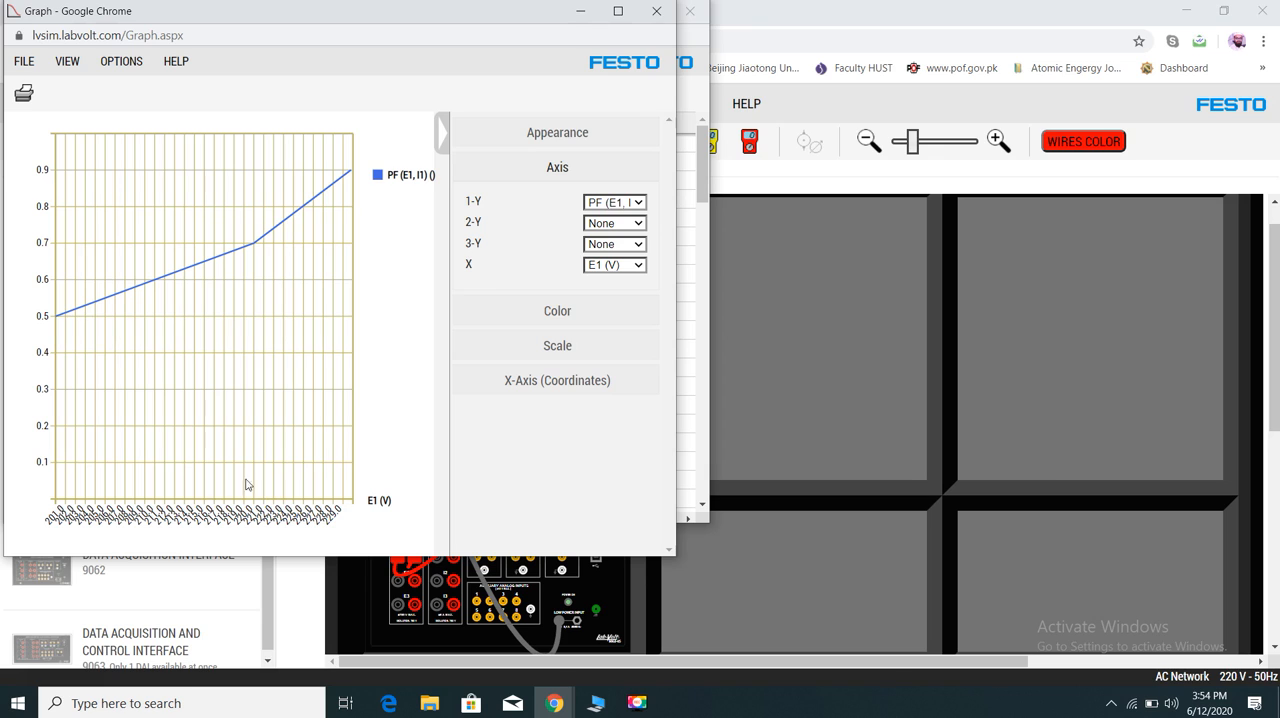
click(549, 315)
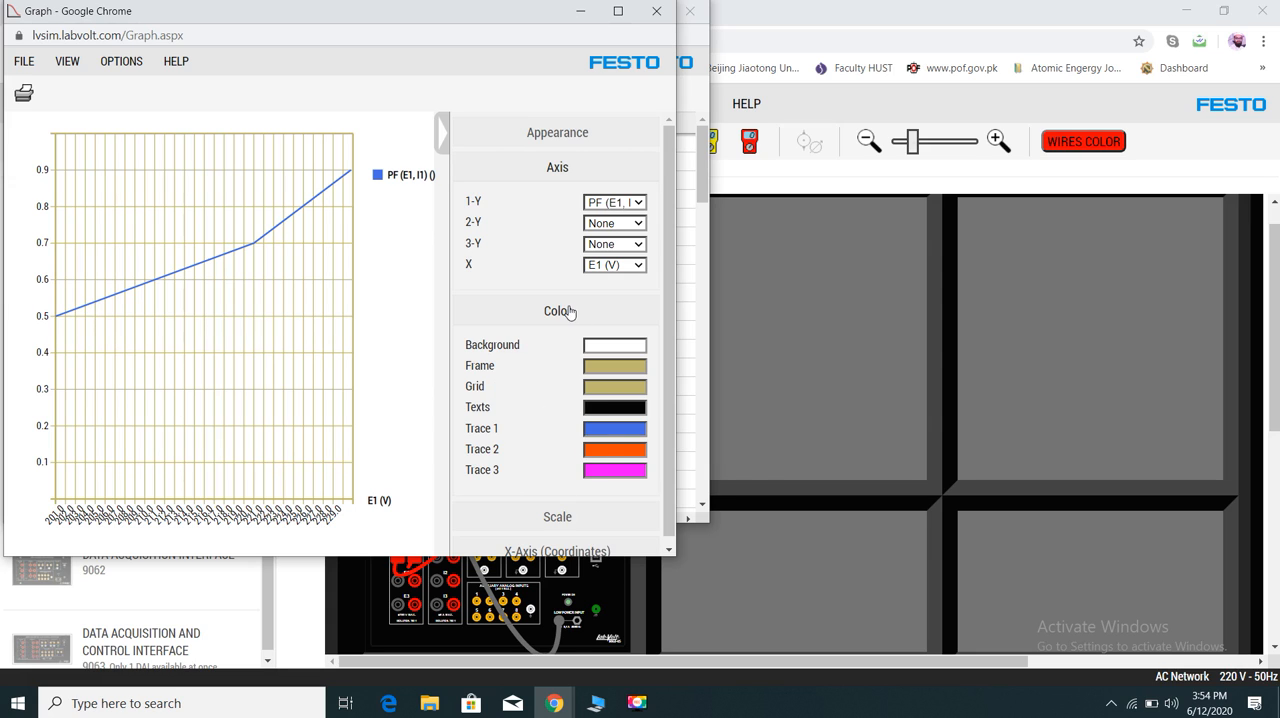
click(560, 519)
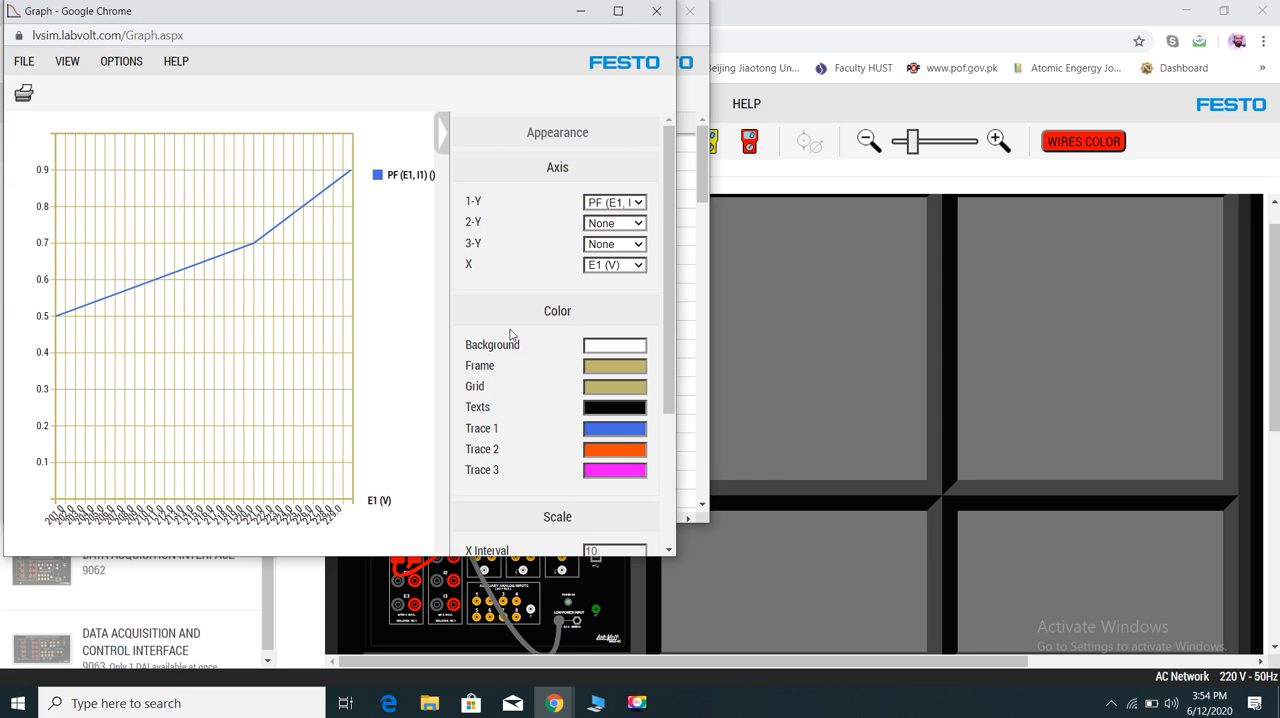
scroll(655, 275, down, 1)
drag(668, 258, 666, 369)
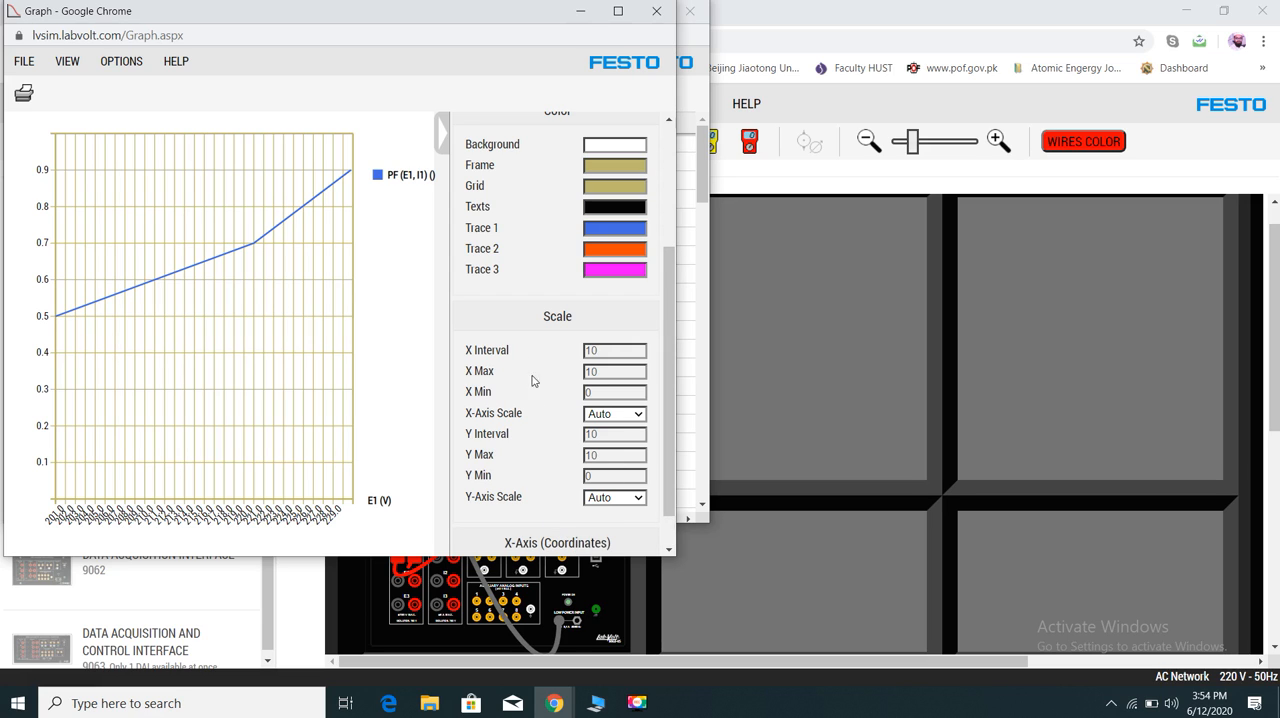
scroll(670, 398, down, 1)
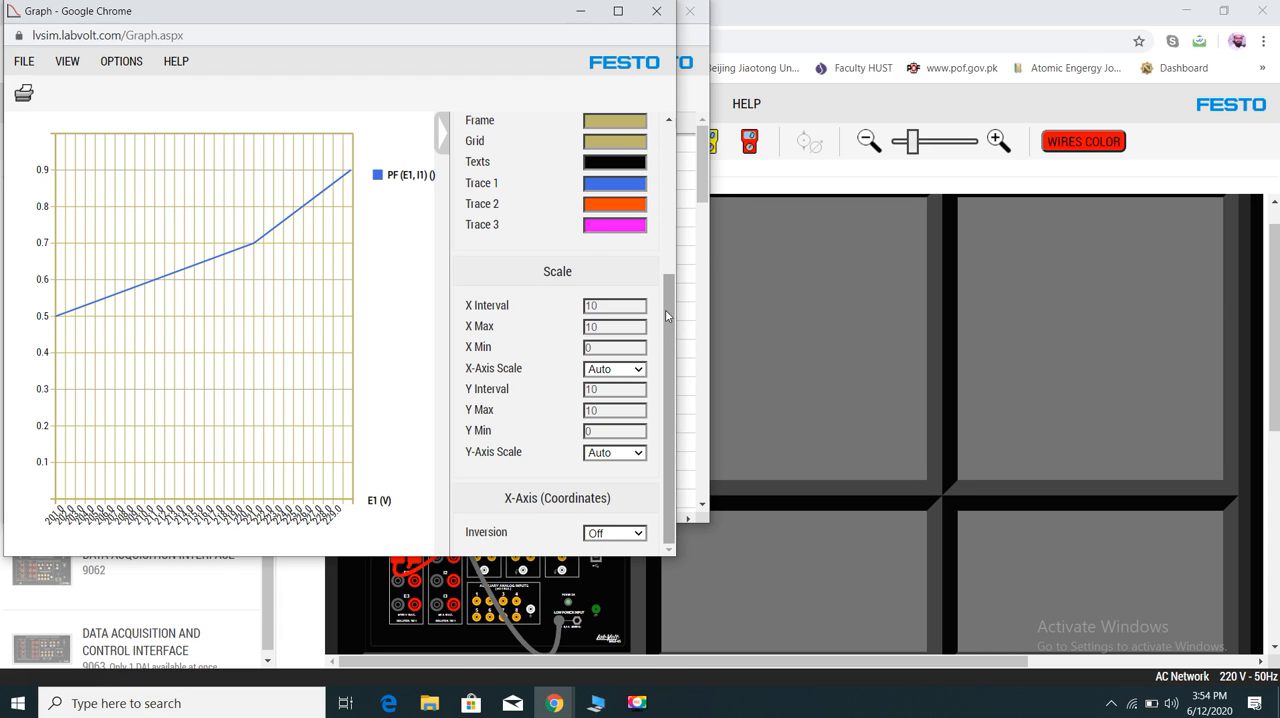
click(669, 180)
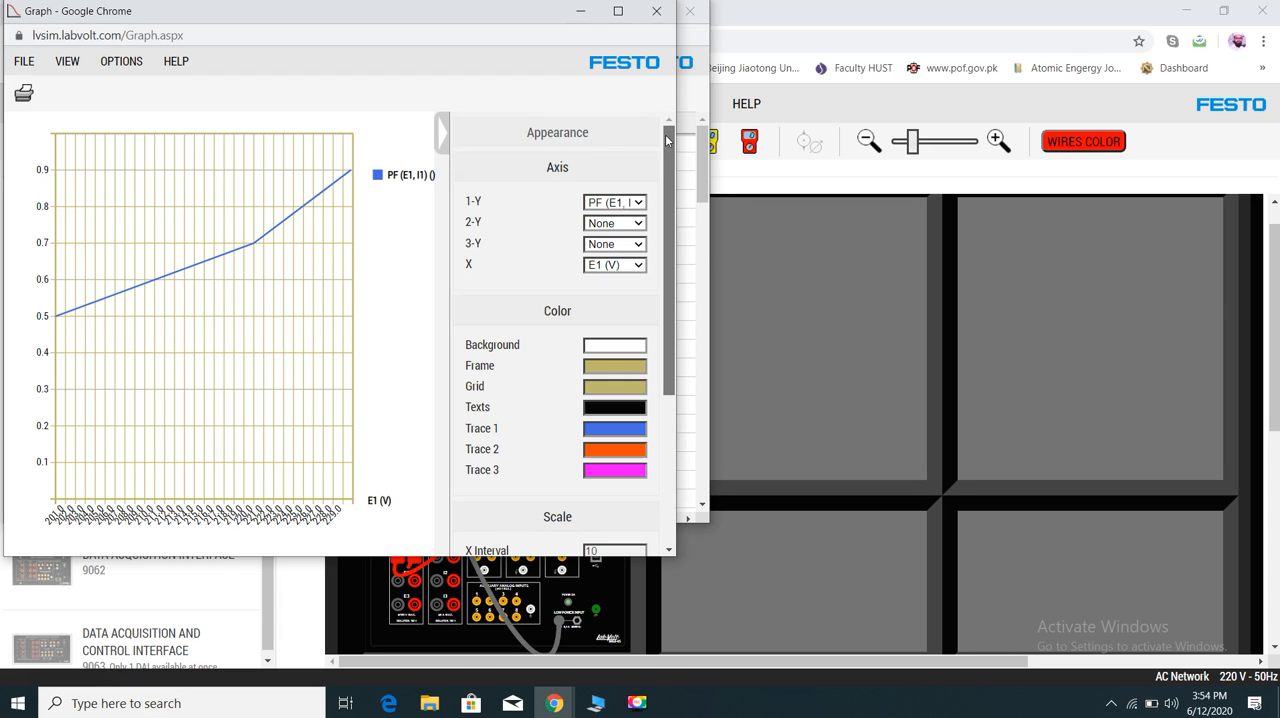
- Set the graph's Display appearance to Dots
click(551, 136)
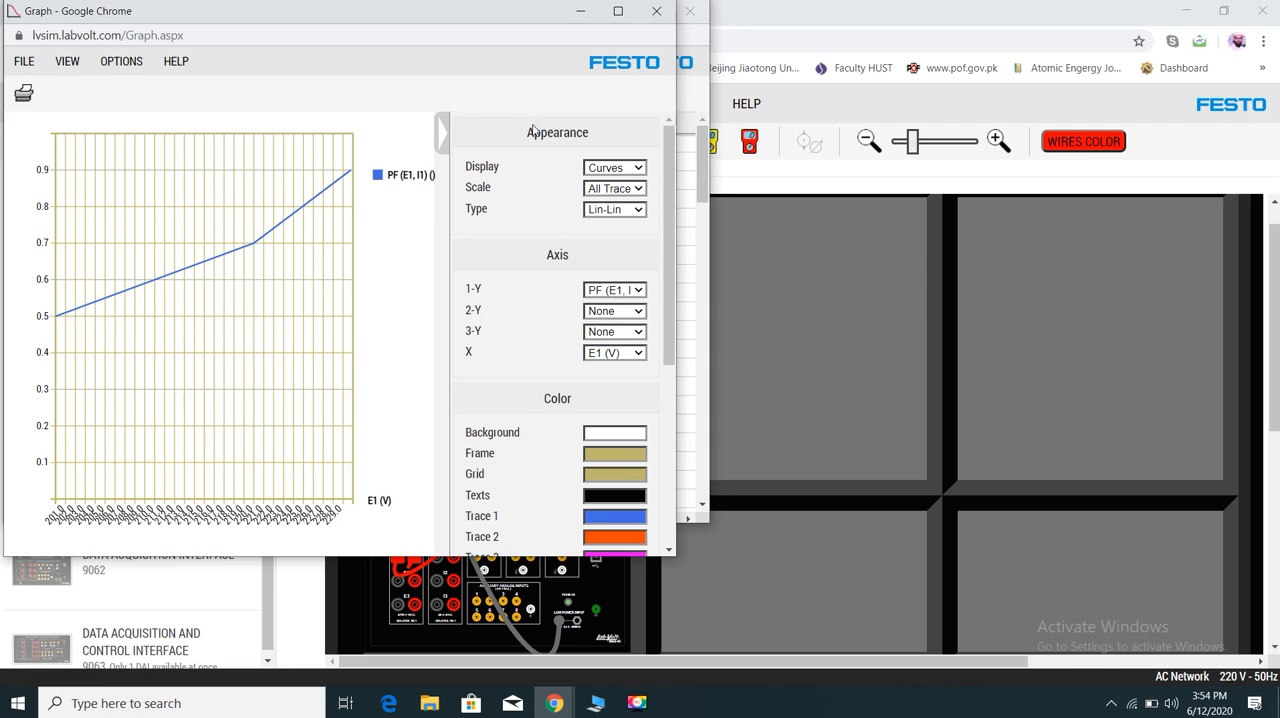
click(637, 169)
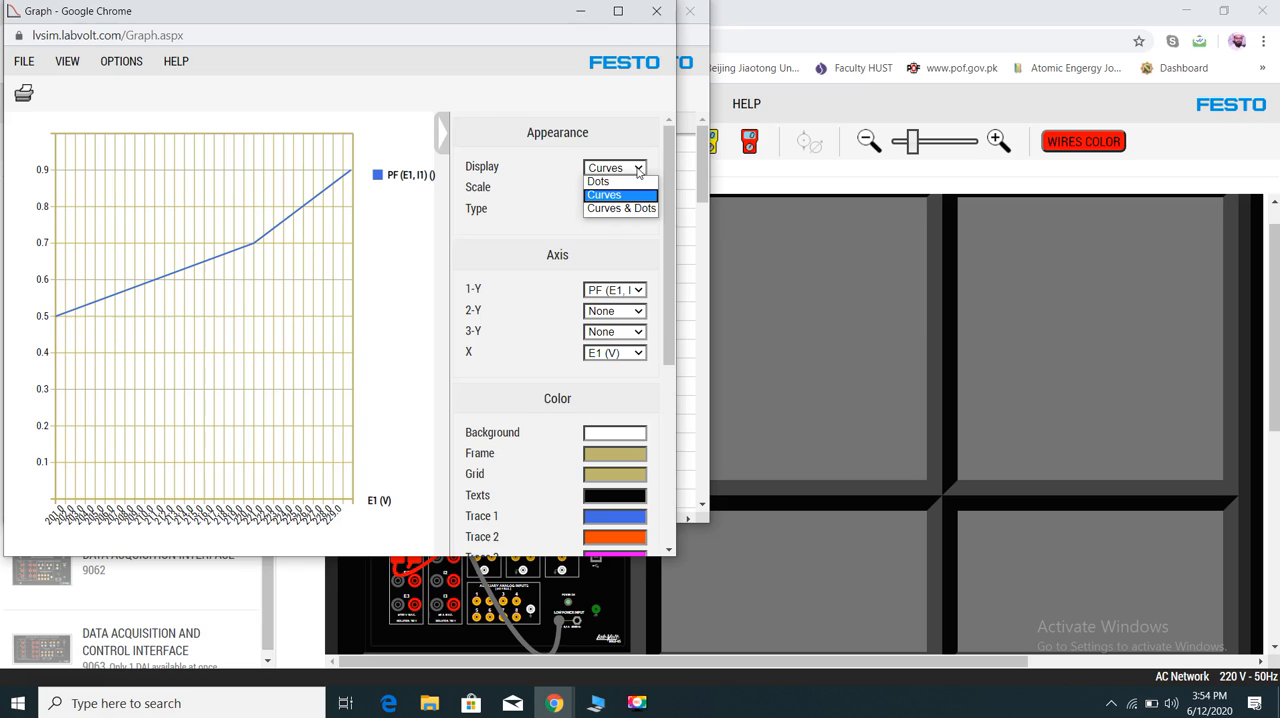
click(625, 184)
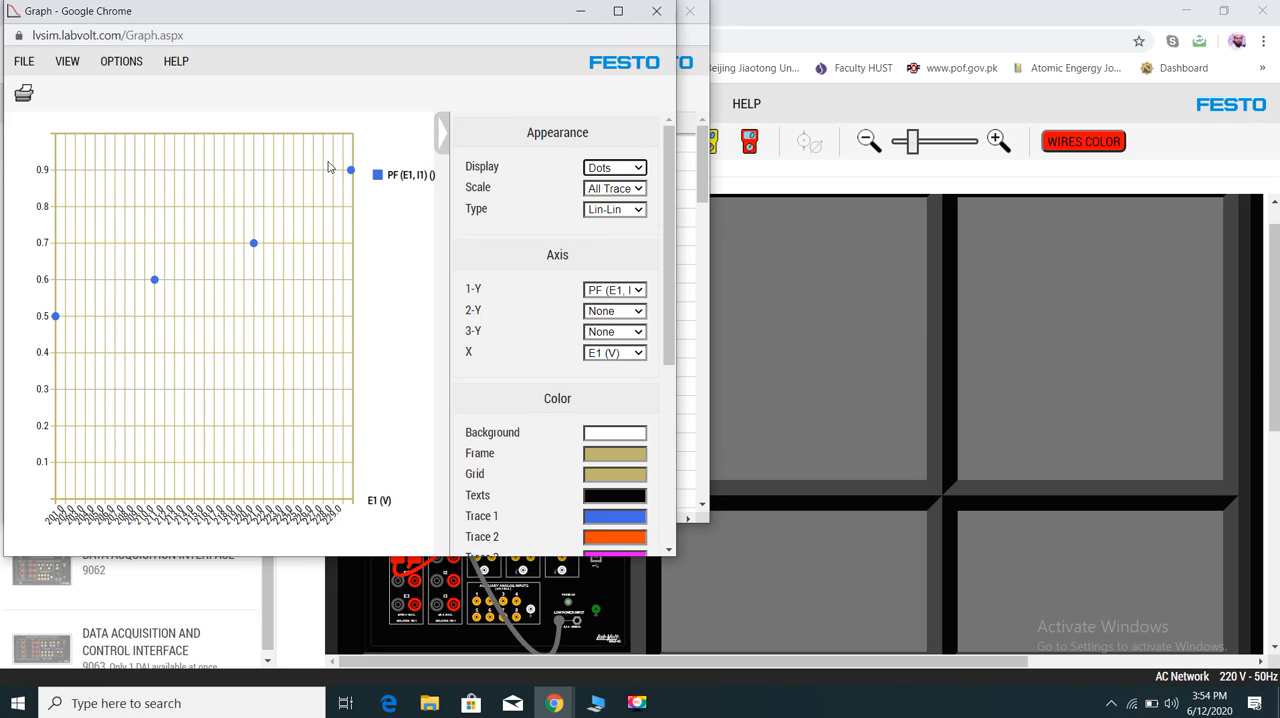
- Try Trace 1 as the graph's scale, return it to All Traces, and look through the graph Type choices
click(610, 189)
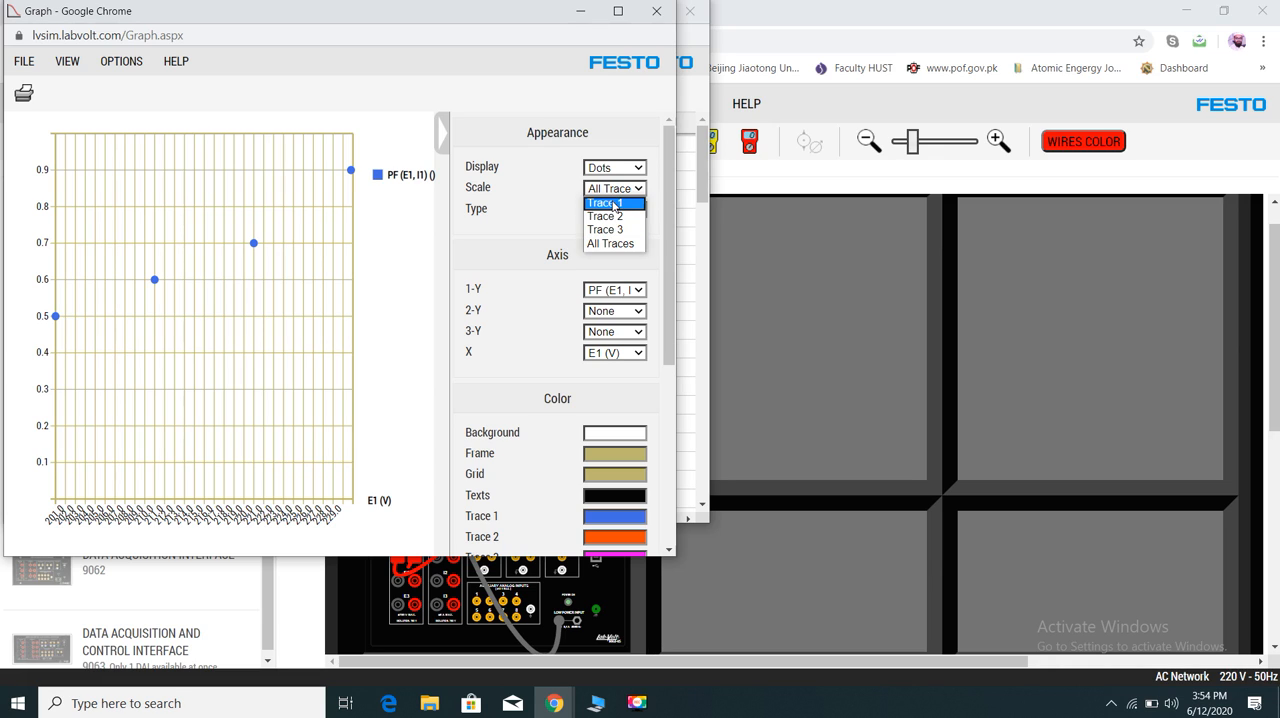
click(606, 203)
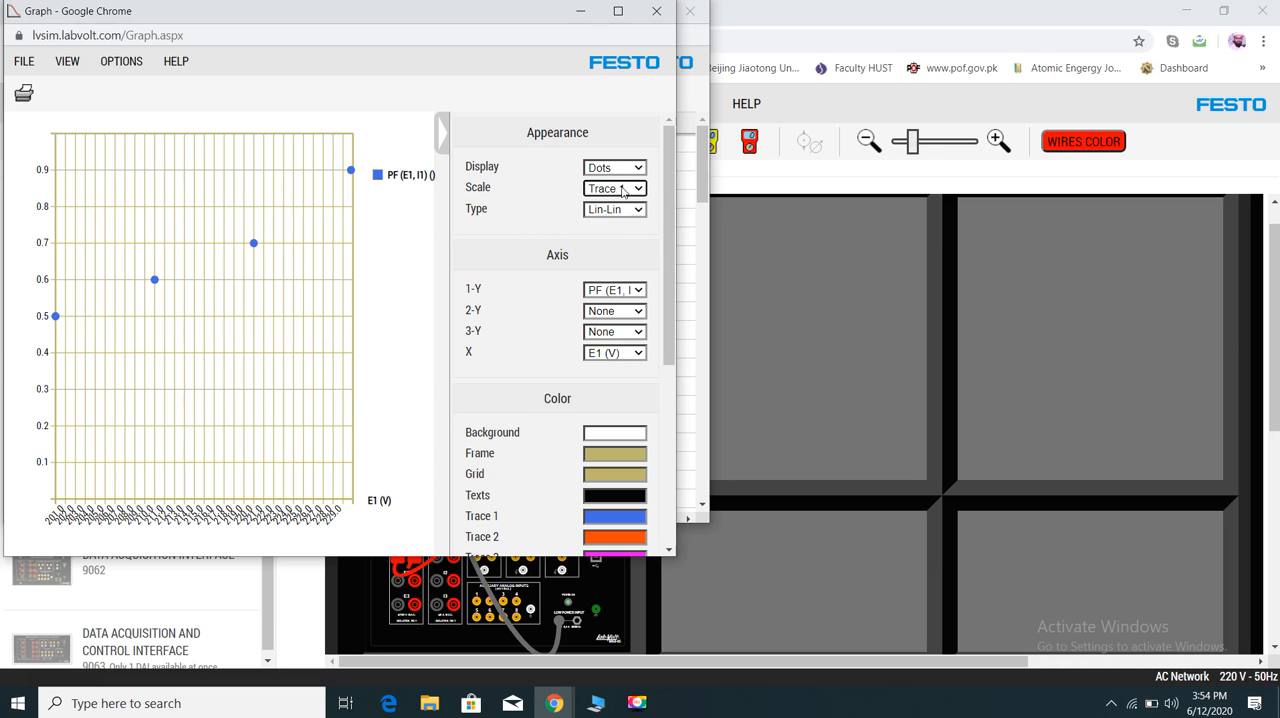
click(635, 190)
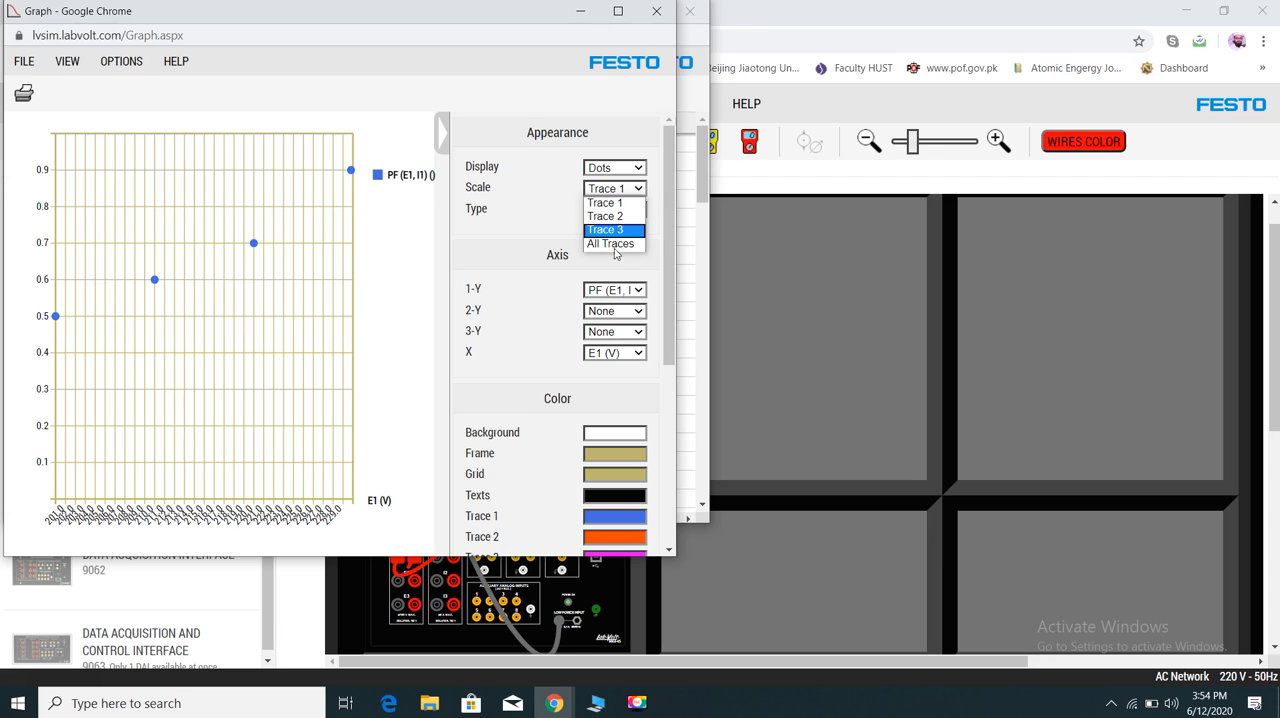
click(606, 244)
click(638, 211)
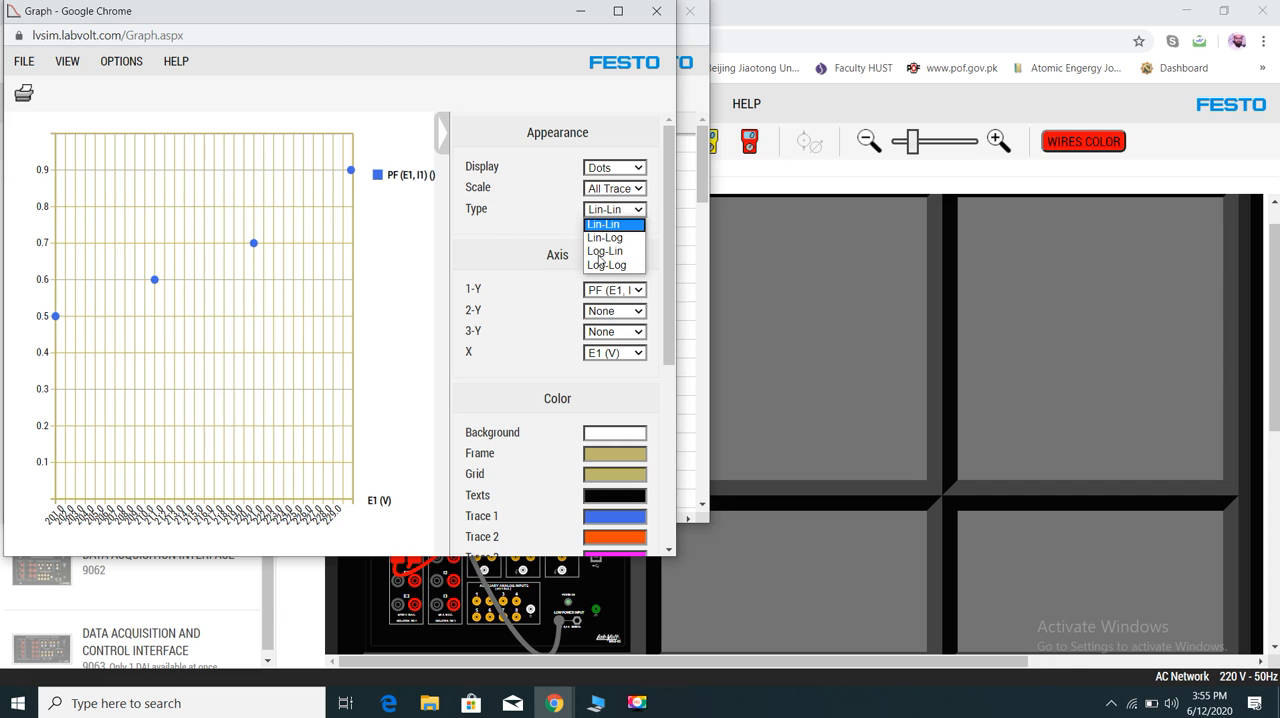
click(528, 209)
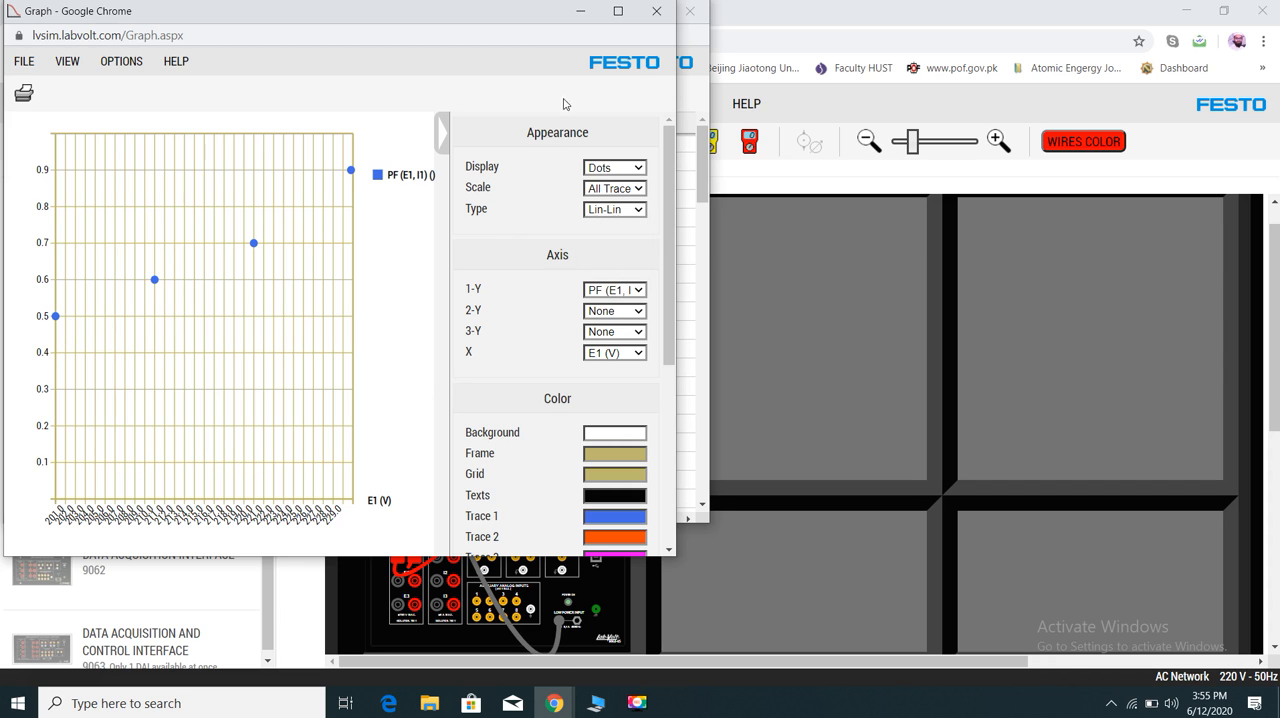
- Close the graph and clear all recorded values from the Data Table, closing the table when done
click(655, 13)
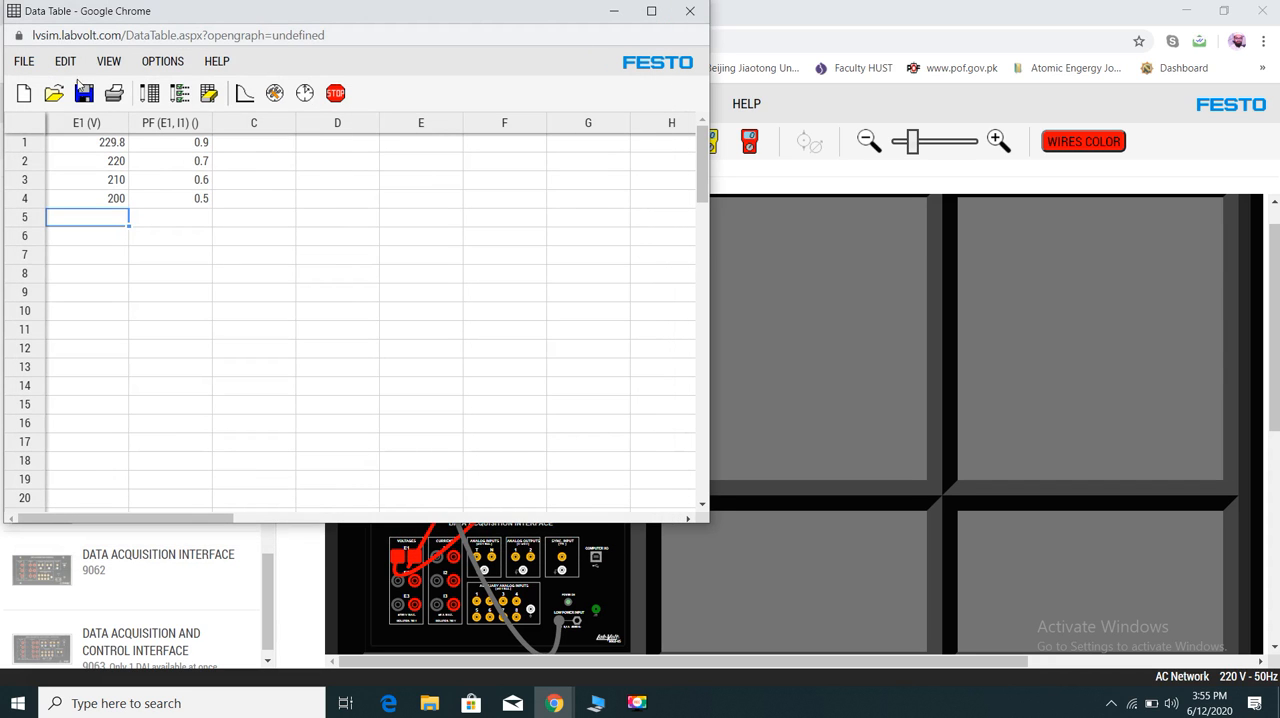
click(110, 146)
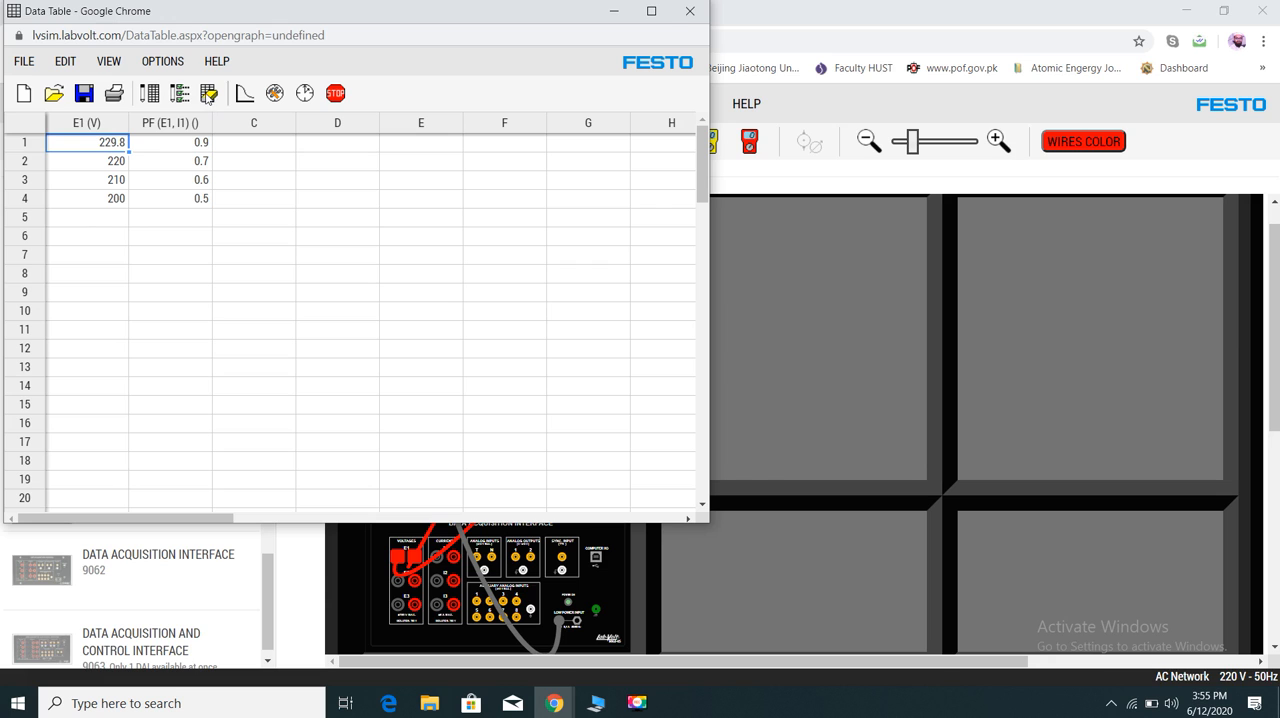
click(208, 94)
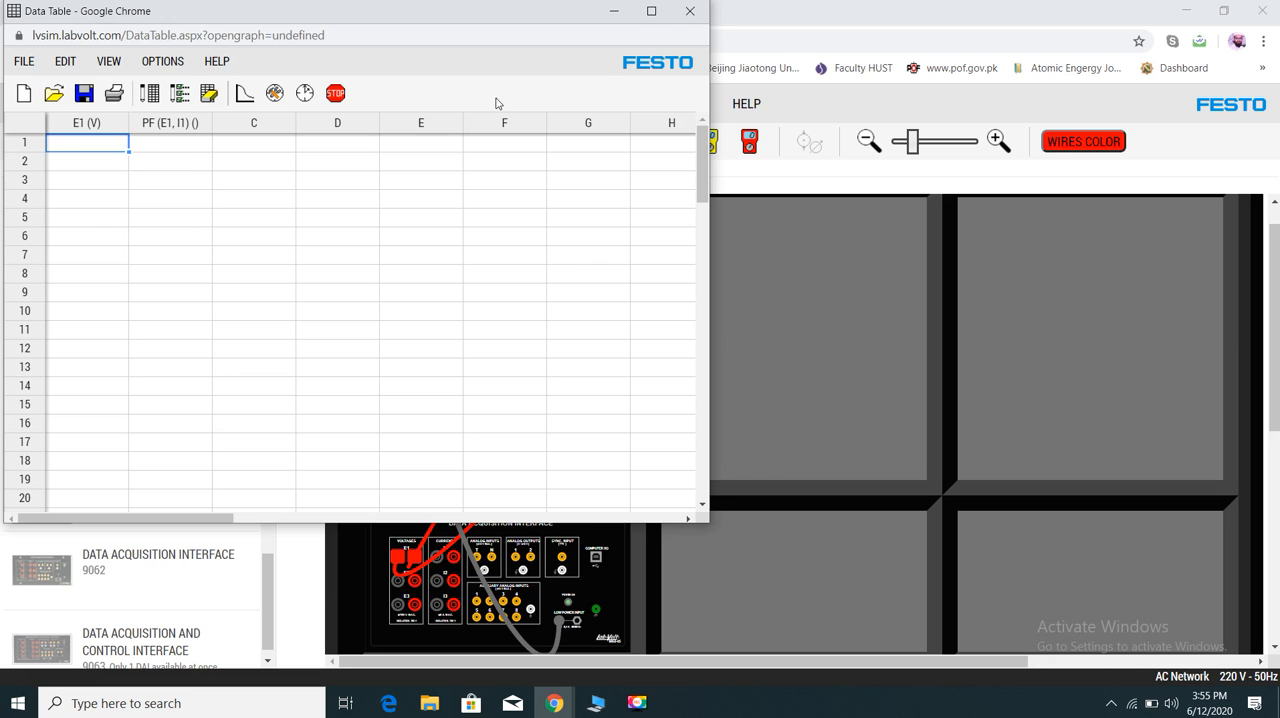
click(690, 11)
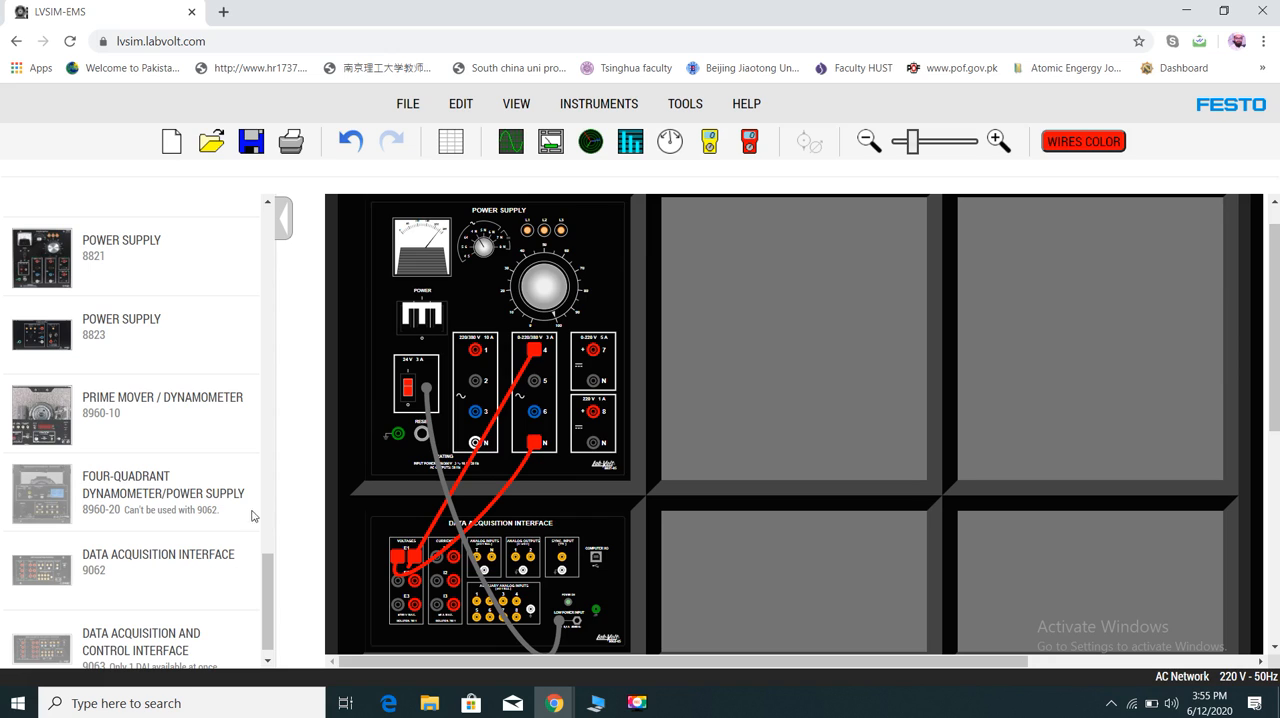
- Install the Prime Mover / Dynamometer 8960-10 beside the Power Supply and wire supply terminal 7 to its first prime mover input
drag(53, 416, 796, 359)
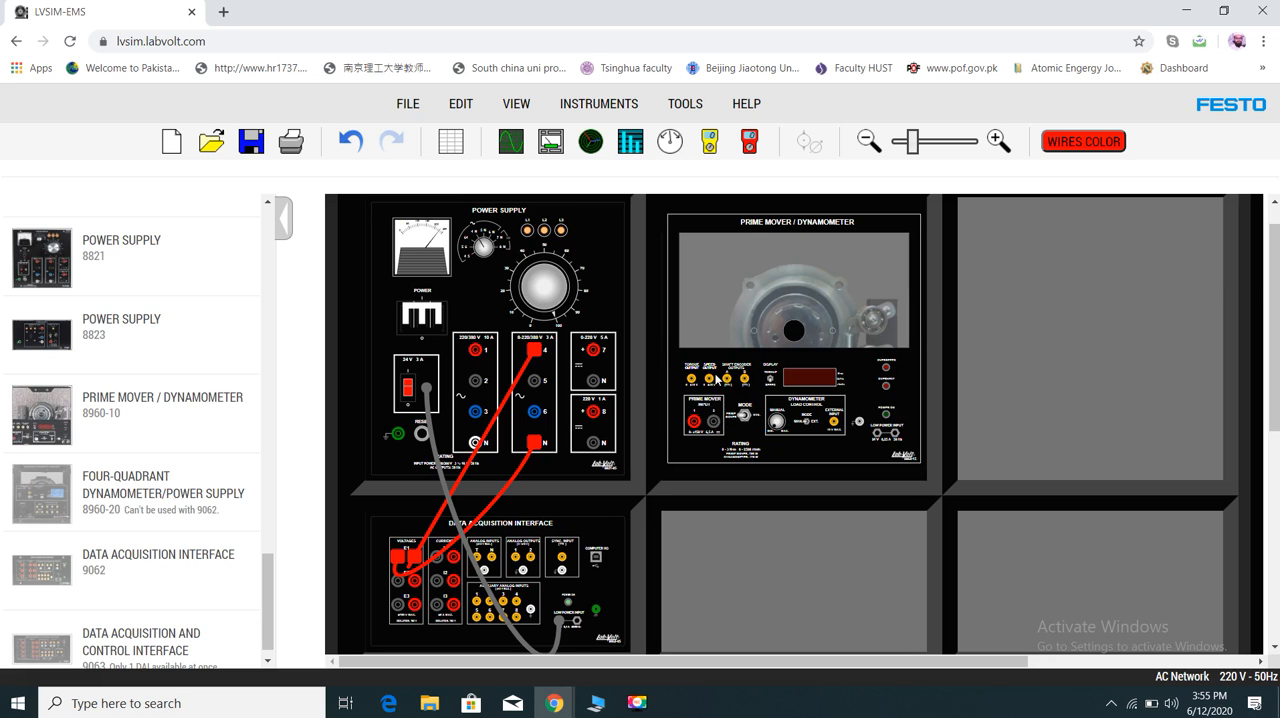
drag(595, 352, 698, 425)
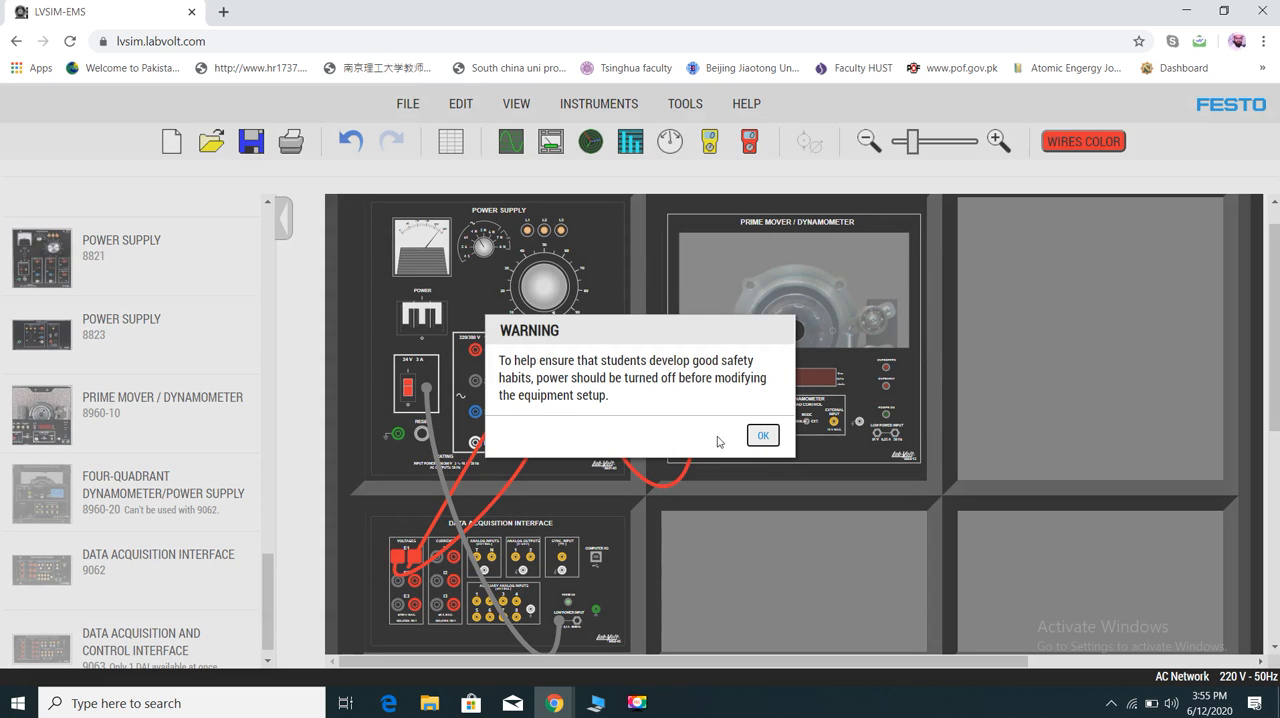
click(766, 438)
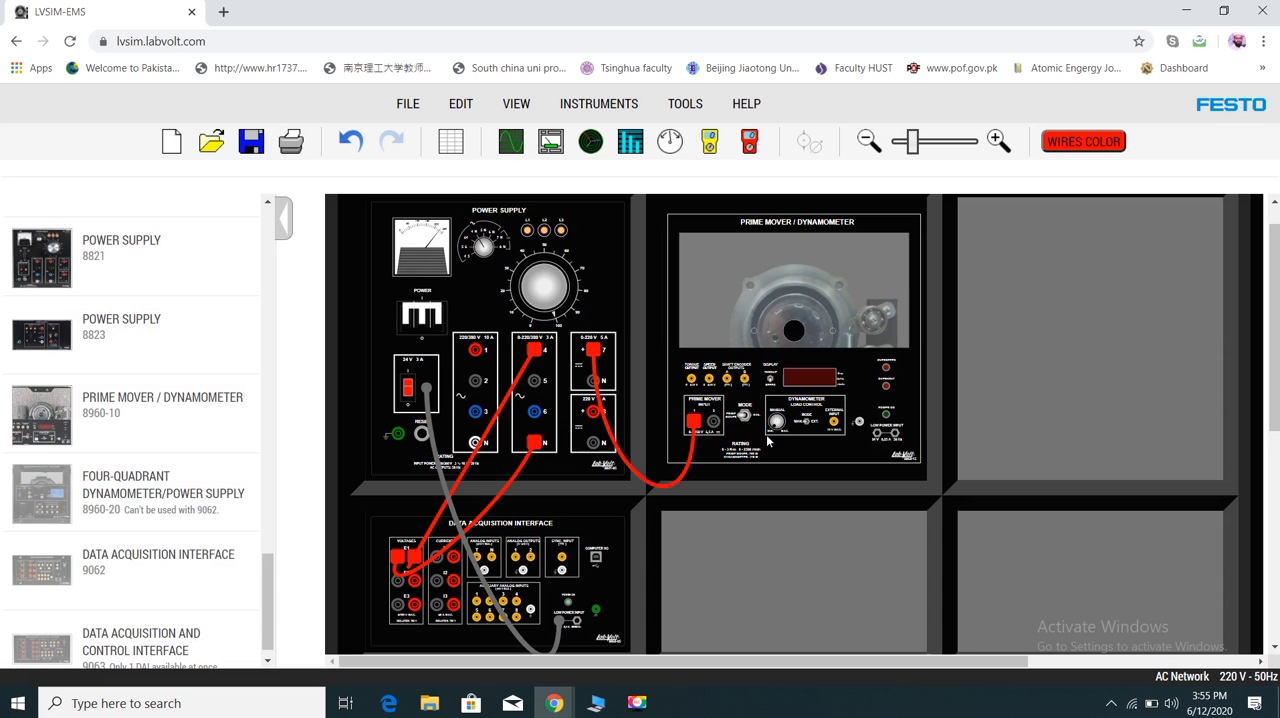
- Switch off the Power Supply and wire the N terminal of its 0-220 V DC output to the second prime mover input
click(421, 320)
drag(627, 434, 670, 391)
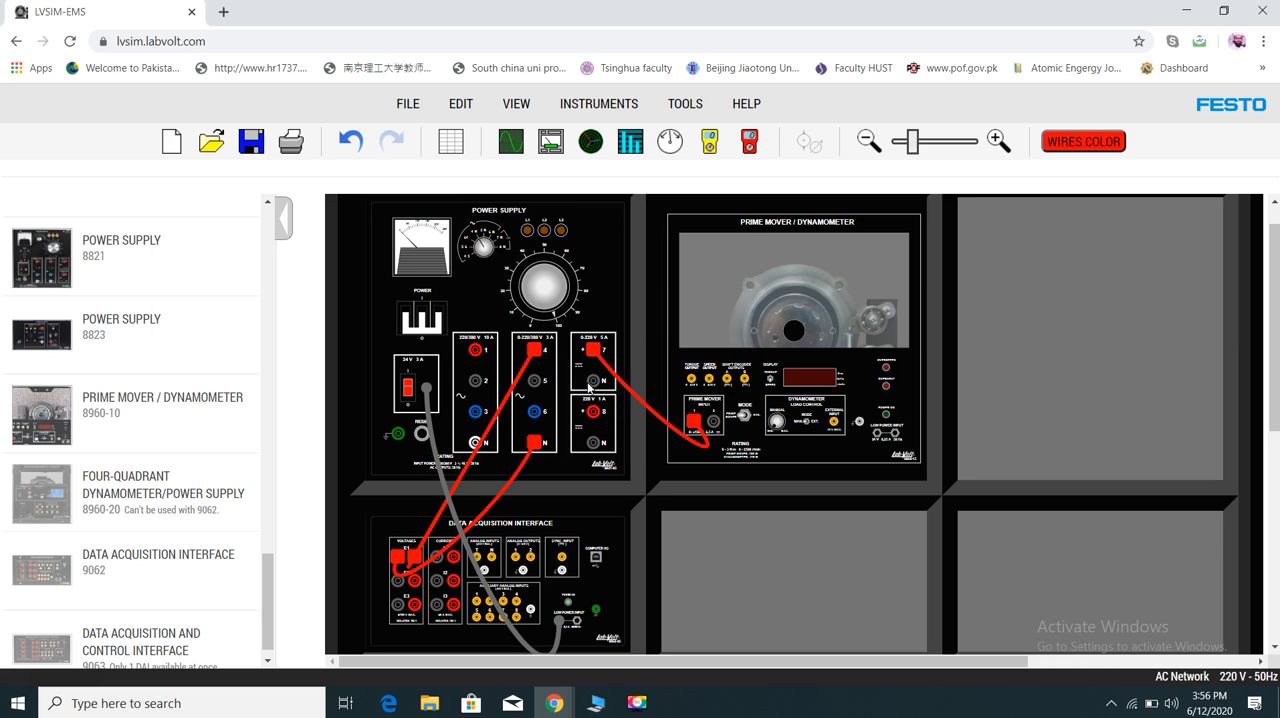
drag(593, 381, 714, 425)
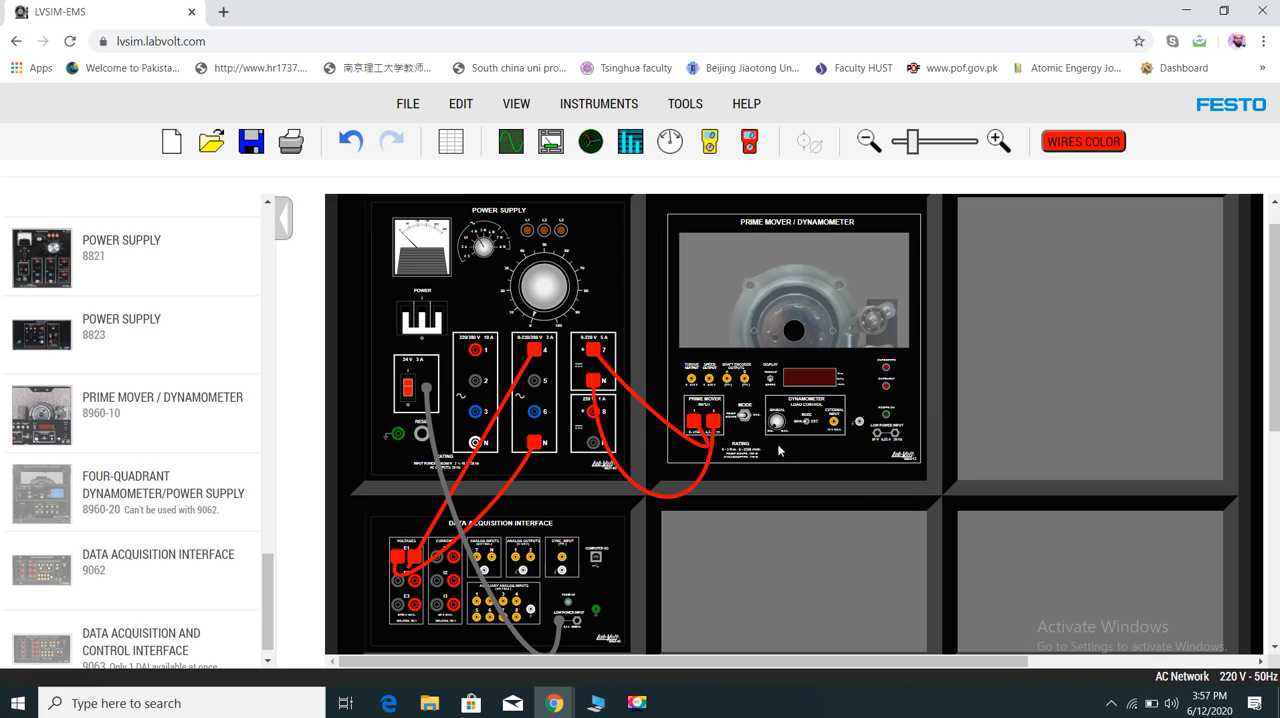
- Link the low power inputs of the Data Acquisition Interface and the dynamometer, and reroute the 24 V lead clear of the interface's terminals
drag(577, 623, 879, 436)
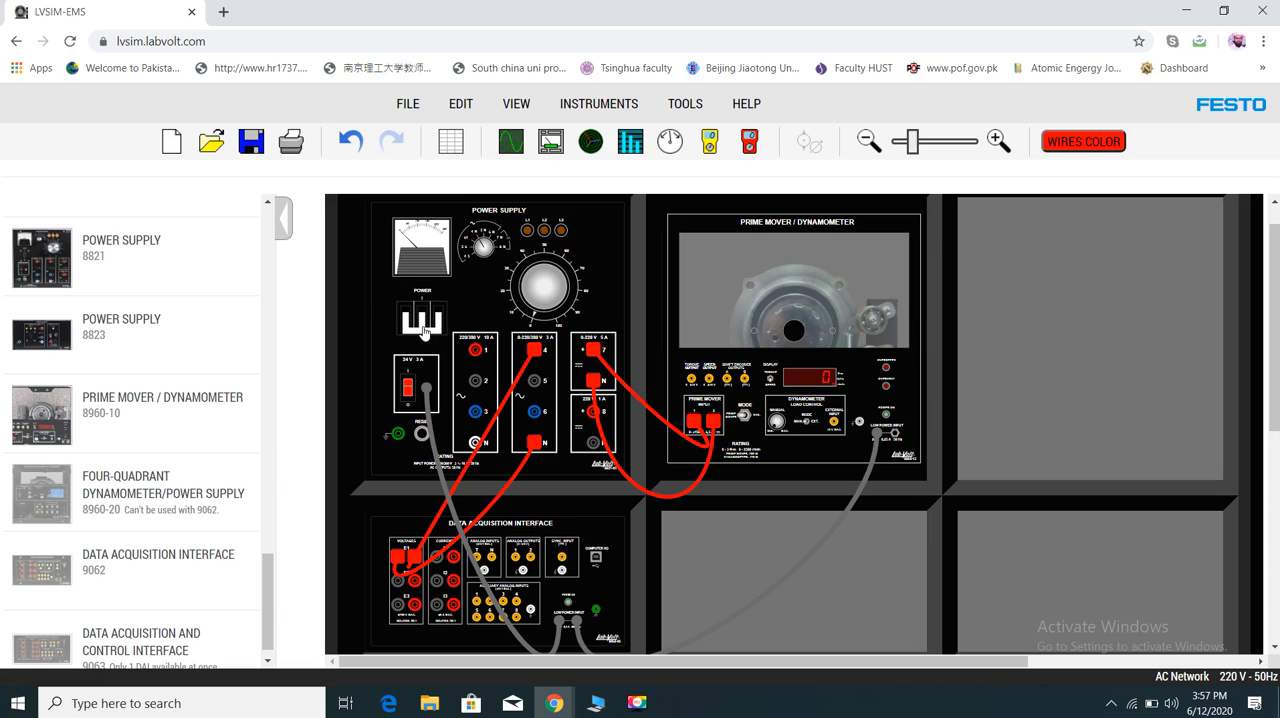
drag(466, 545, 429, 557)
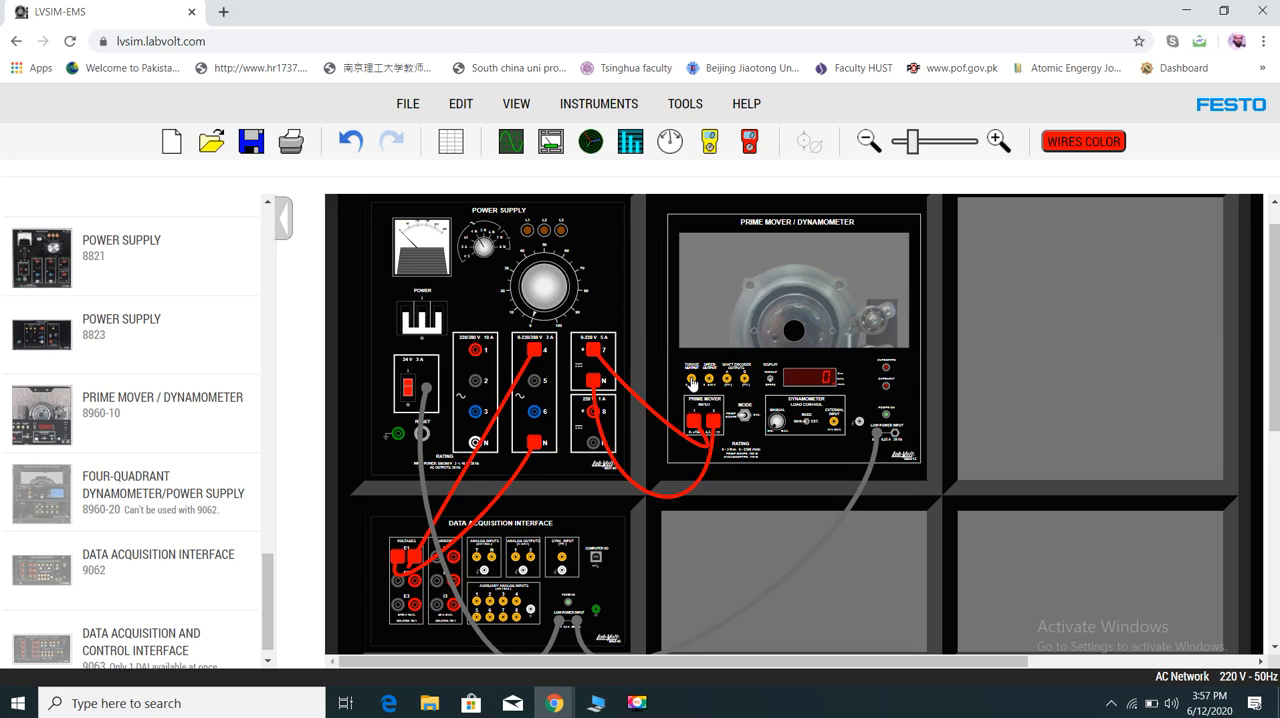
- Wire the dynamometer's torque output, speed output and common terminal to the Data Acquisition Interface's T, n and common analog inputs
drag(691, 383, 476, 559)
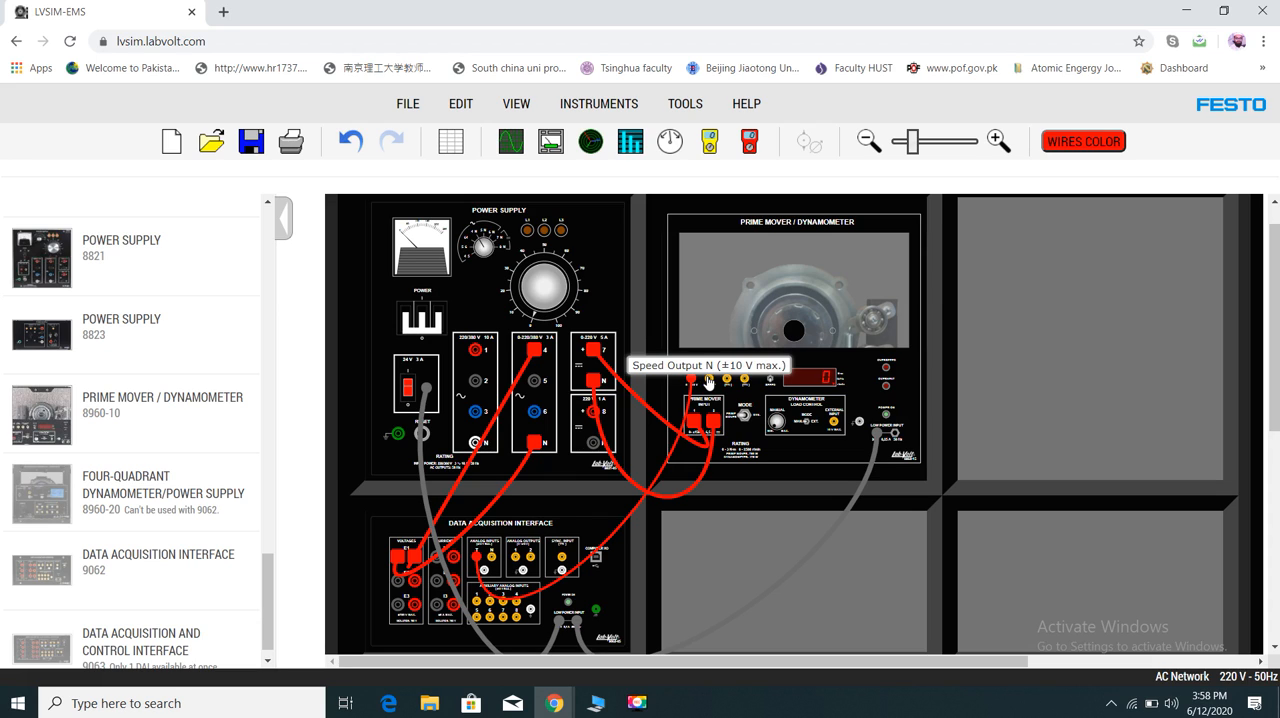
drag(708, 381, 497, 558)
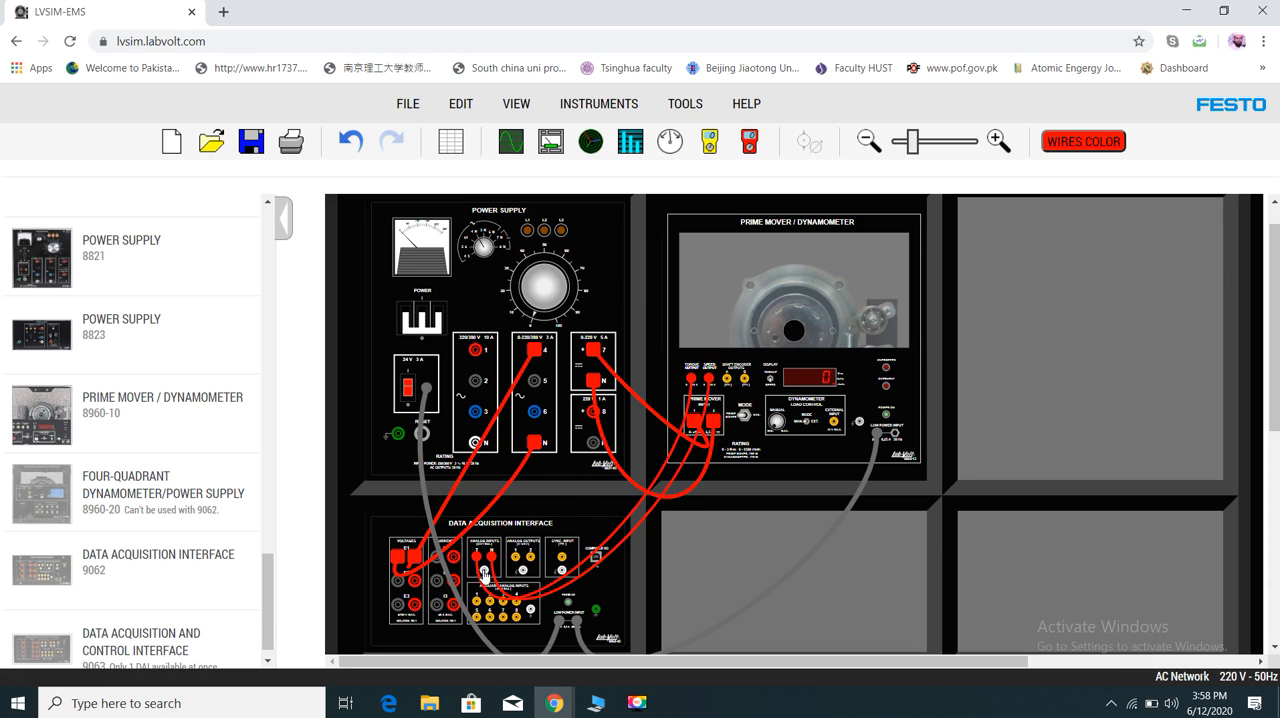
drag(485, 573, 813, 426)
click(861, 426)
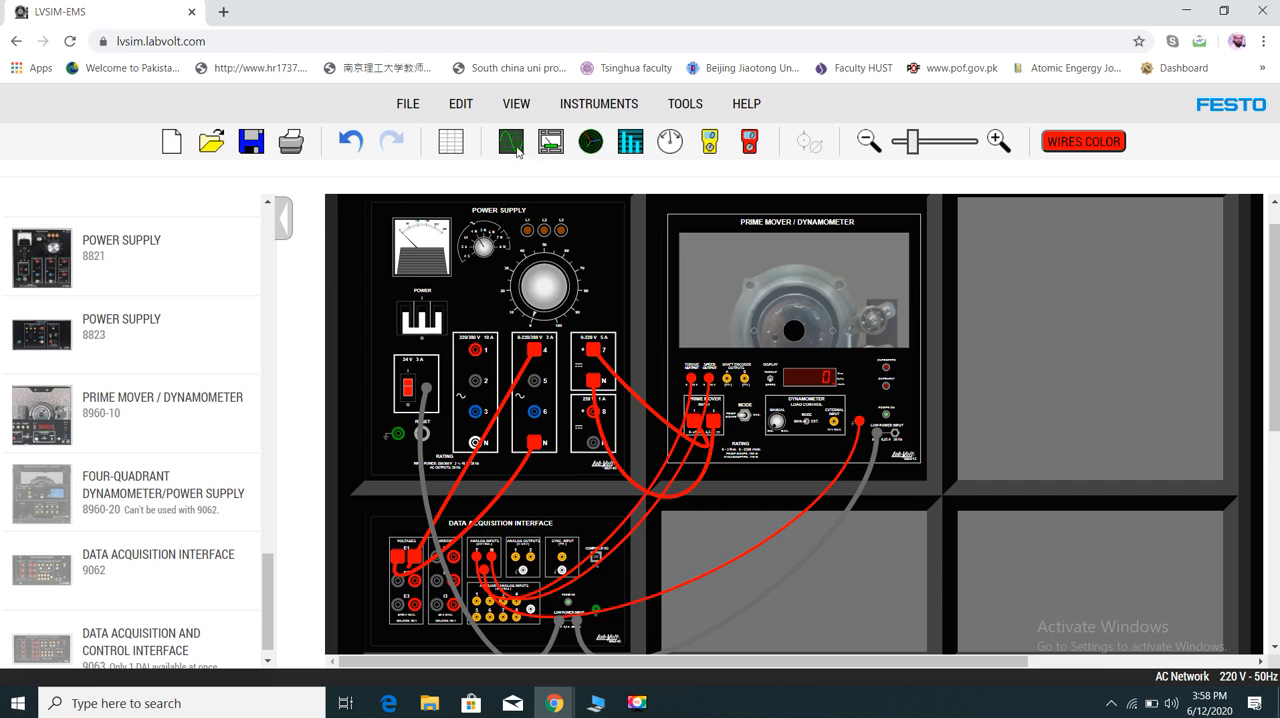
- Check the torque and speed meters in the Metering window, minimizing it when done
click(551, 147)
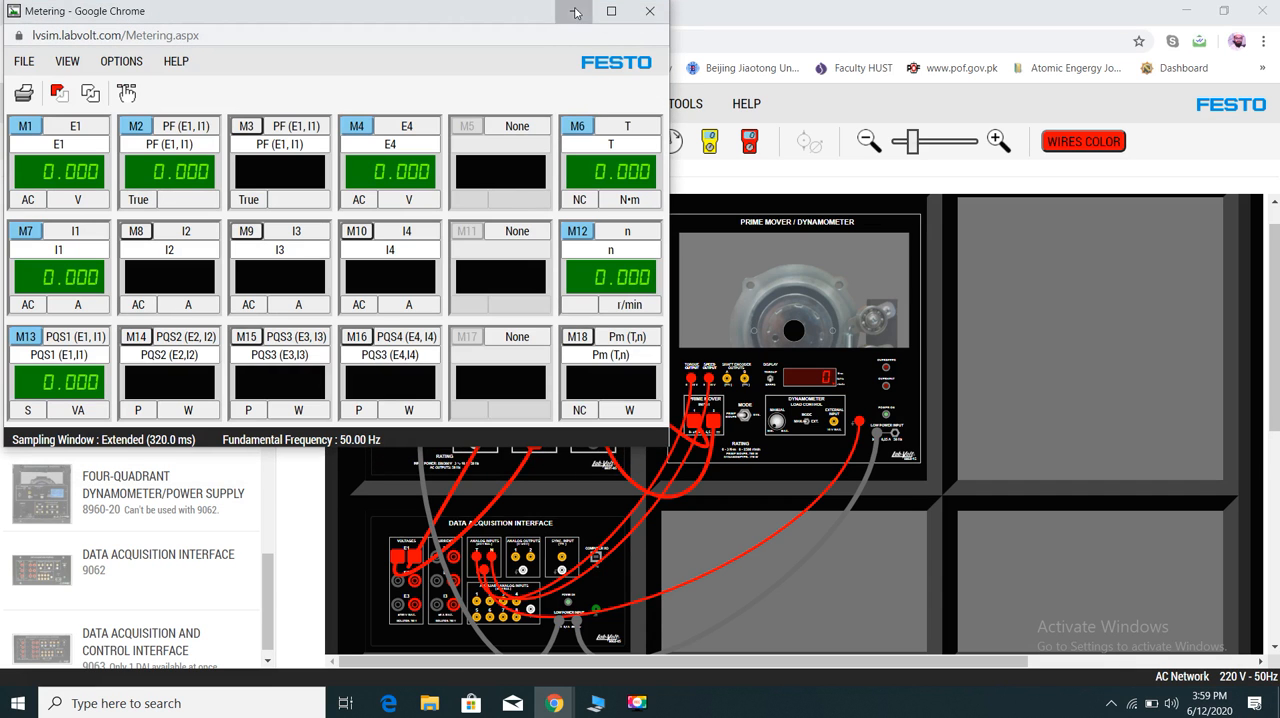
click(574, 11)
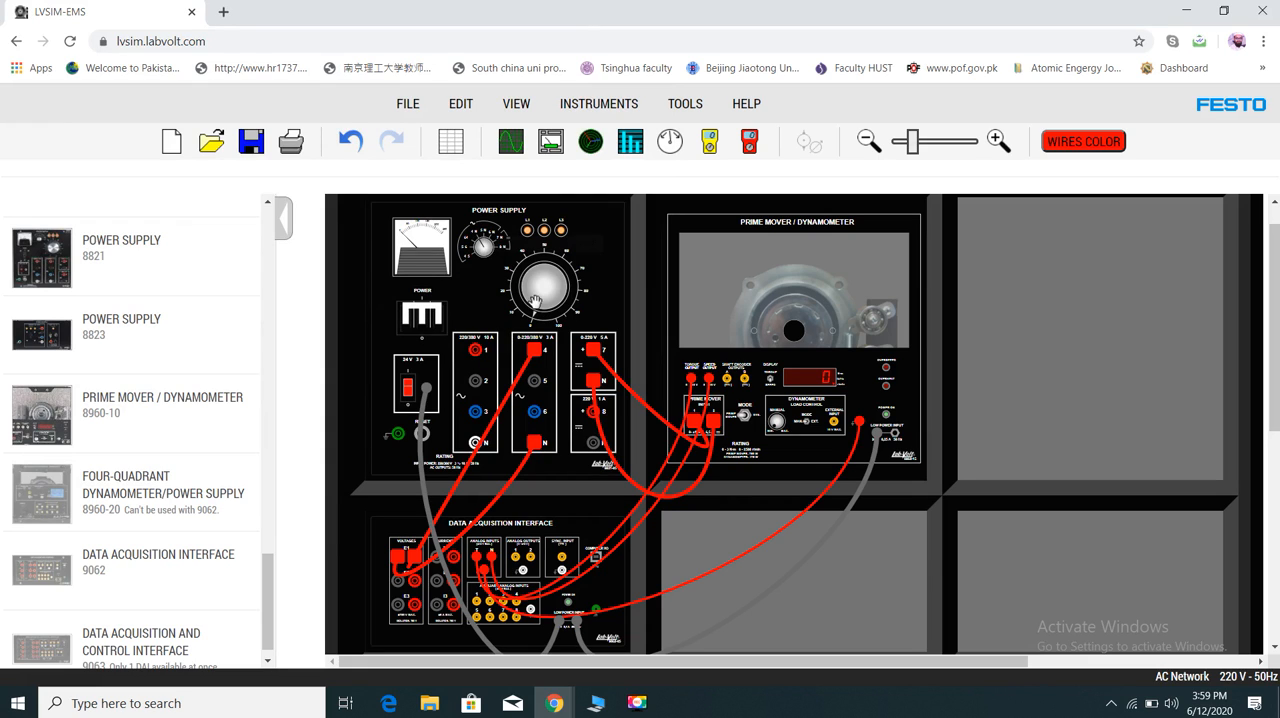
- Raise the Power Supply's voltage knob and check torque and speed in the Metering window with continuous refresh on, minimizing it when done
drag(525, 300, 520, 297)
mouse_move(555, 690)
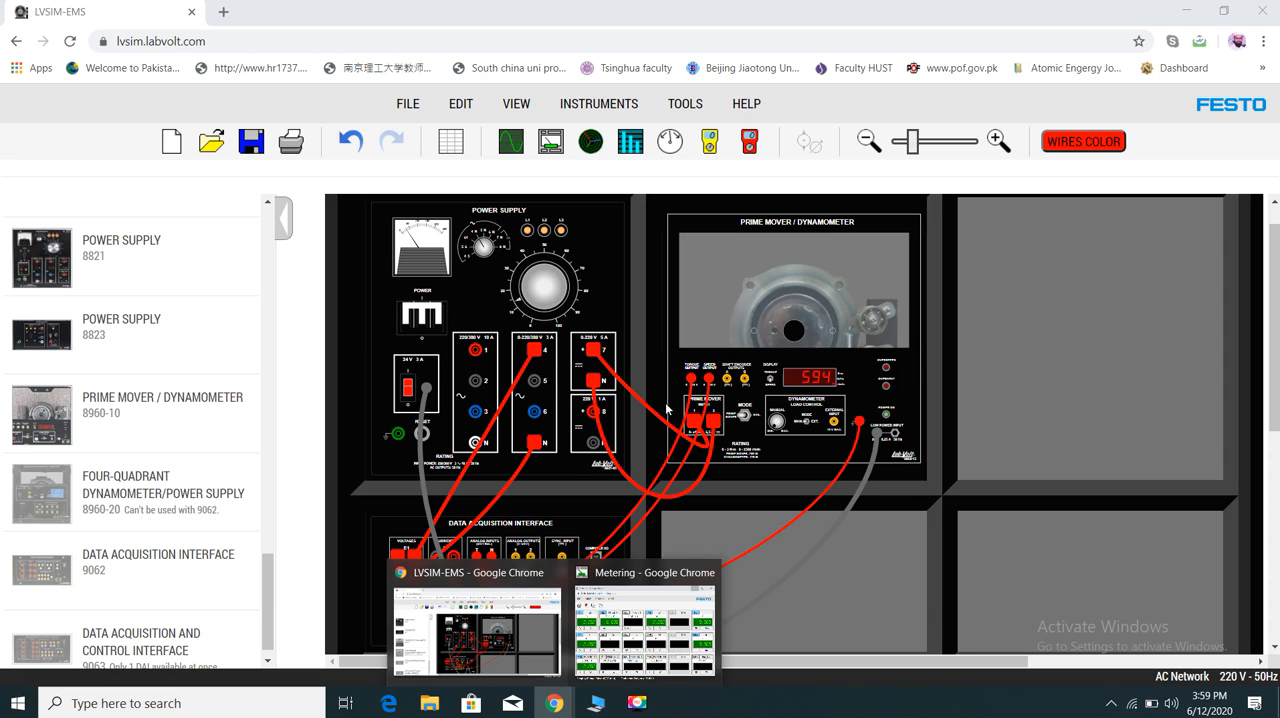
click(645, 615)
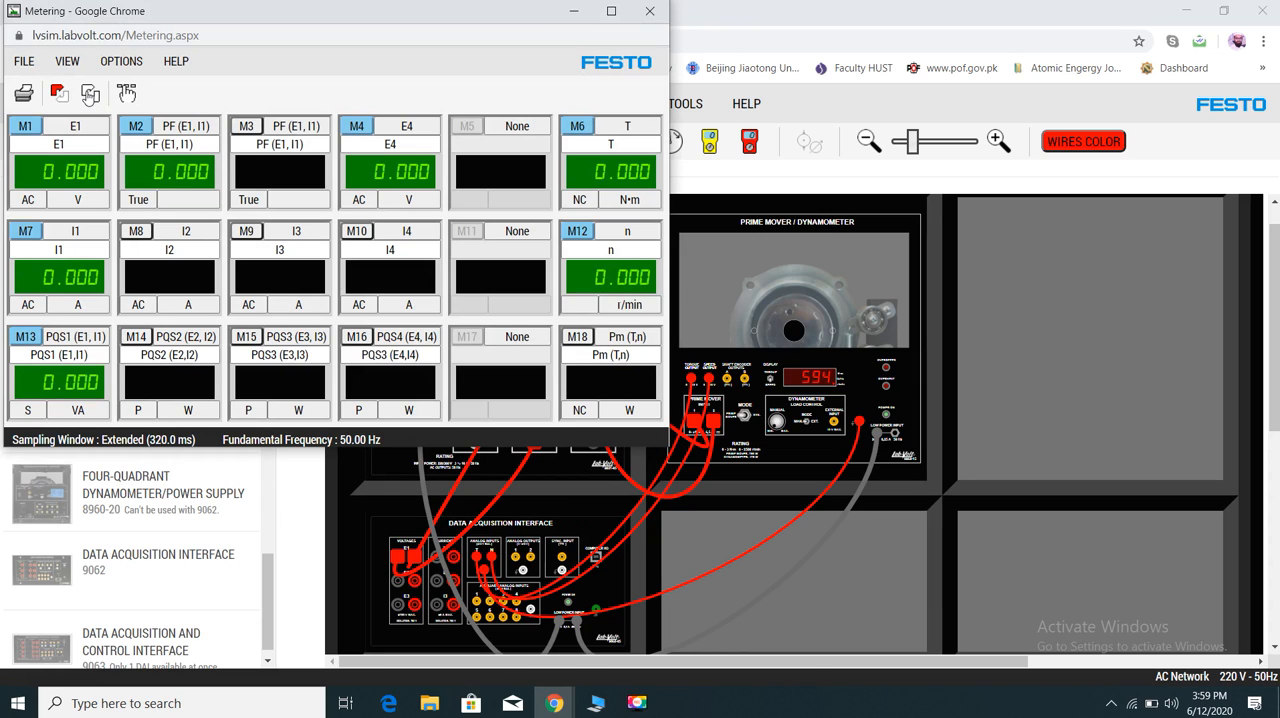
click(90, 94)
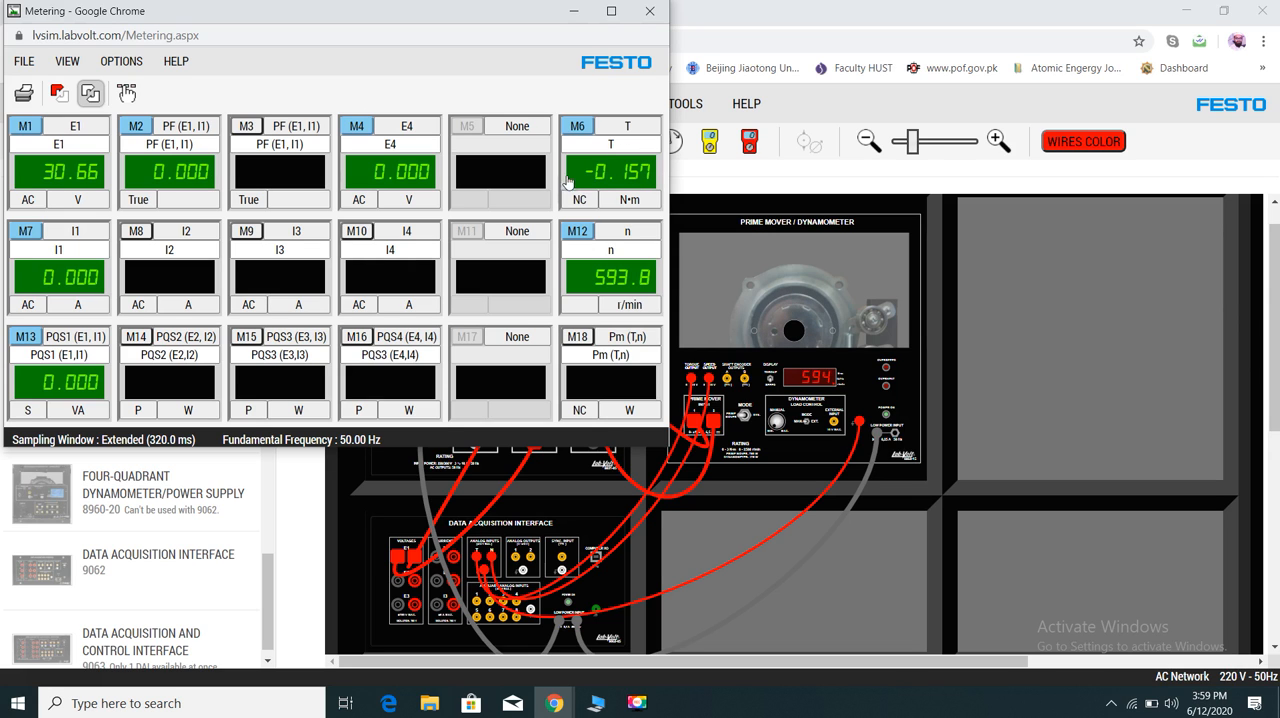
click(574, 11)
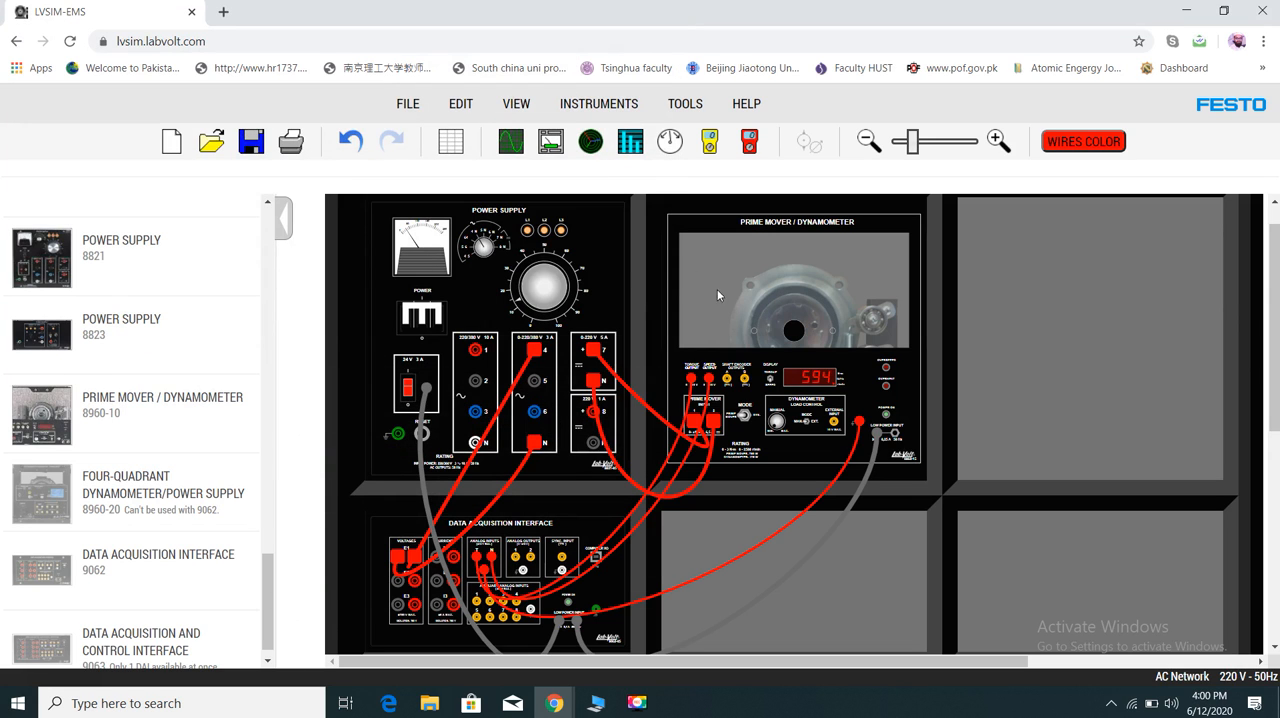
- Switch off the Power Supply's main and 24 V outputs, and install a DC Motor / Generator 8211 in the slot beside the dynamometer
click(424, 318)
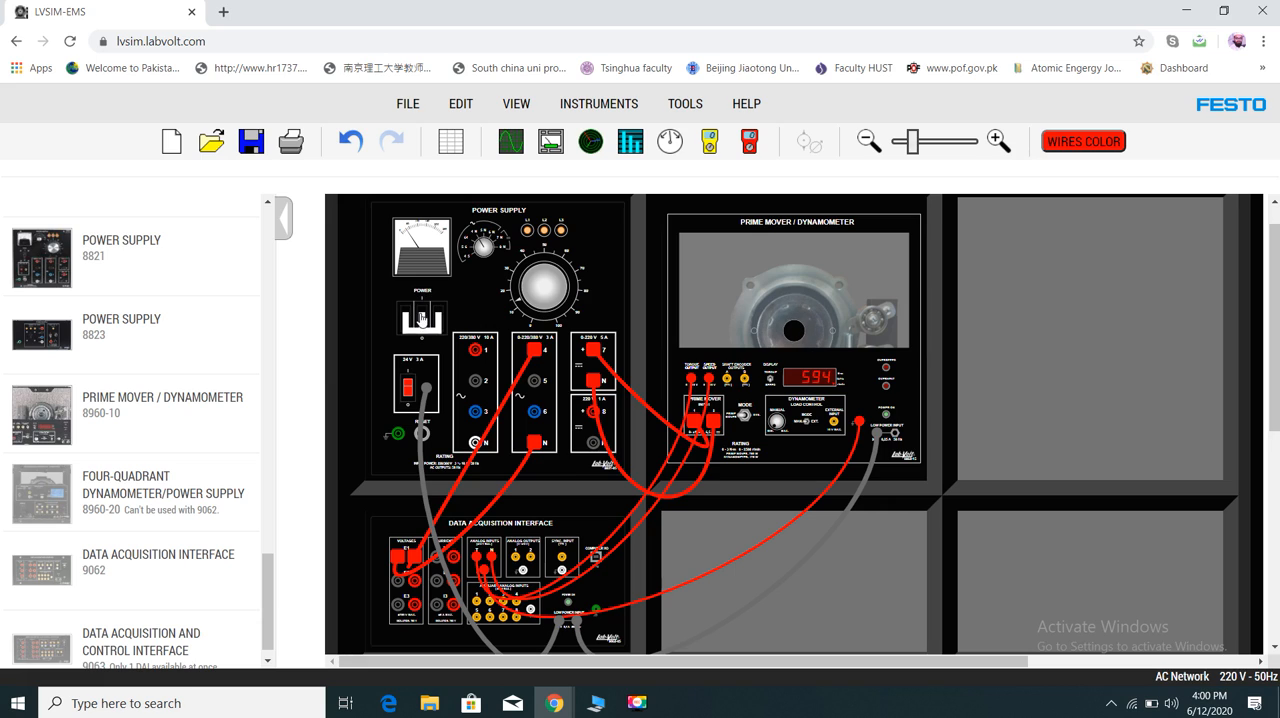
click(408, 388)
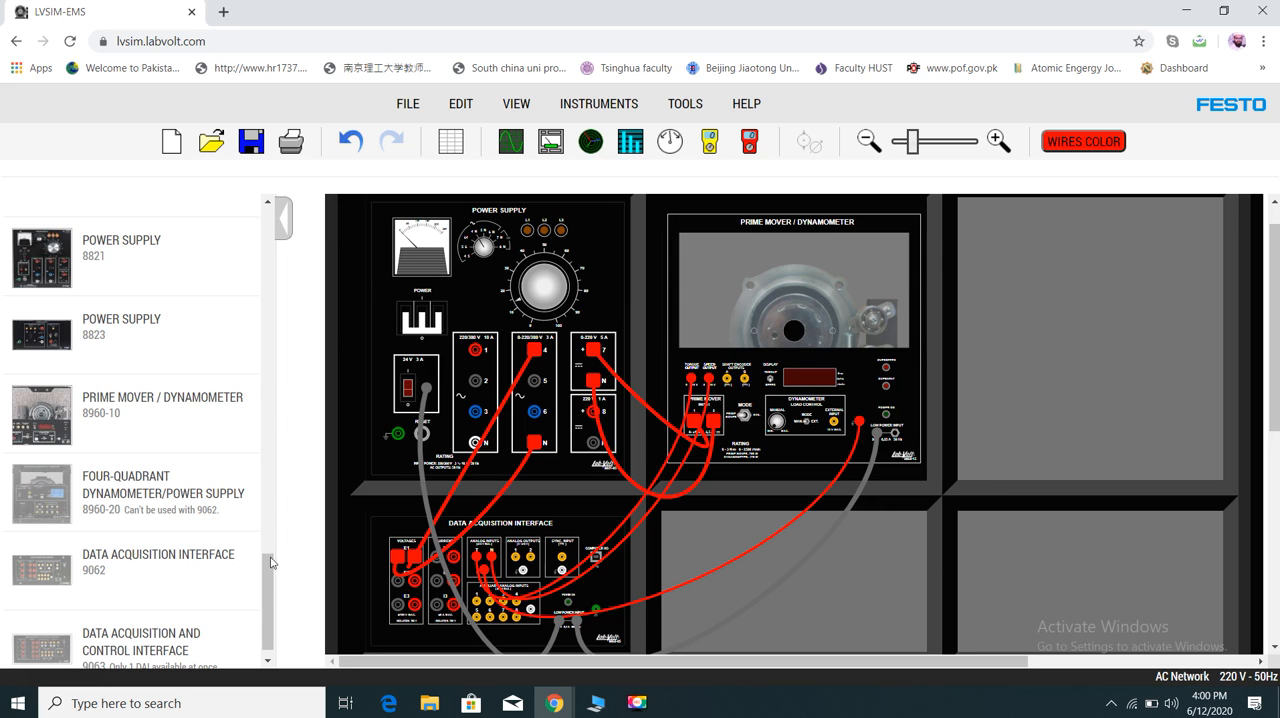
drag(274, 585, 259, 256)
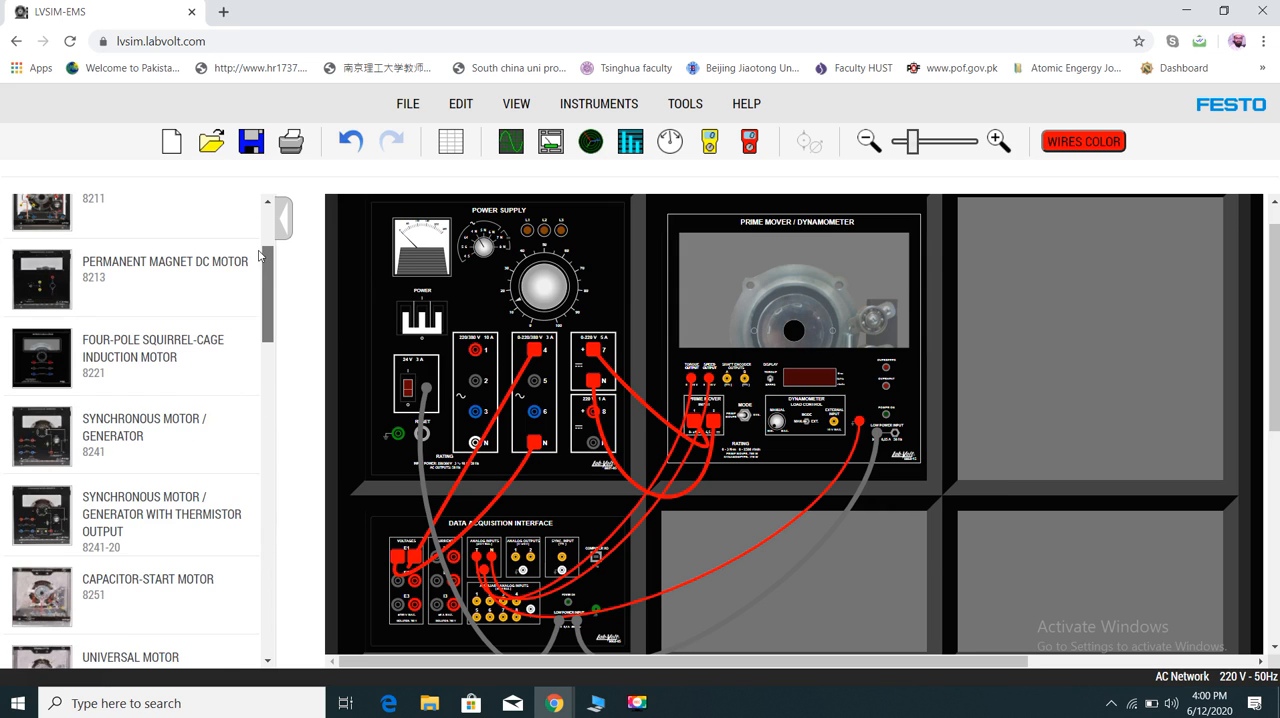
scroll(262, 245, up, 2)
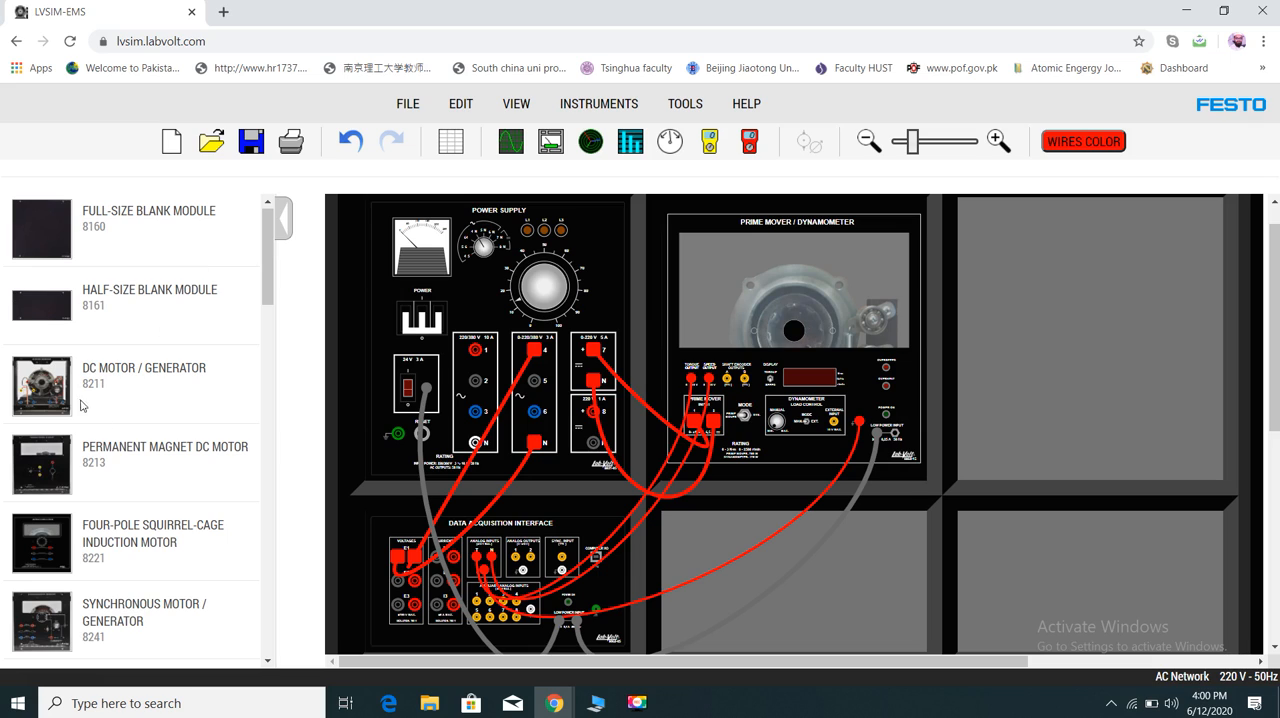
click(44, 384)
drag(798, 378, 1068, 370)
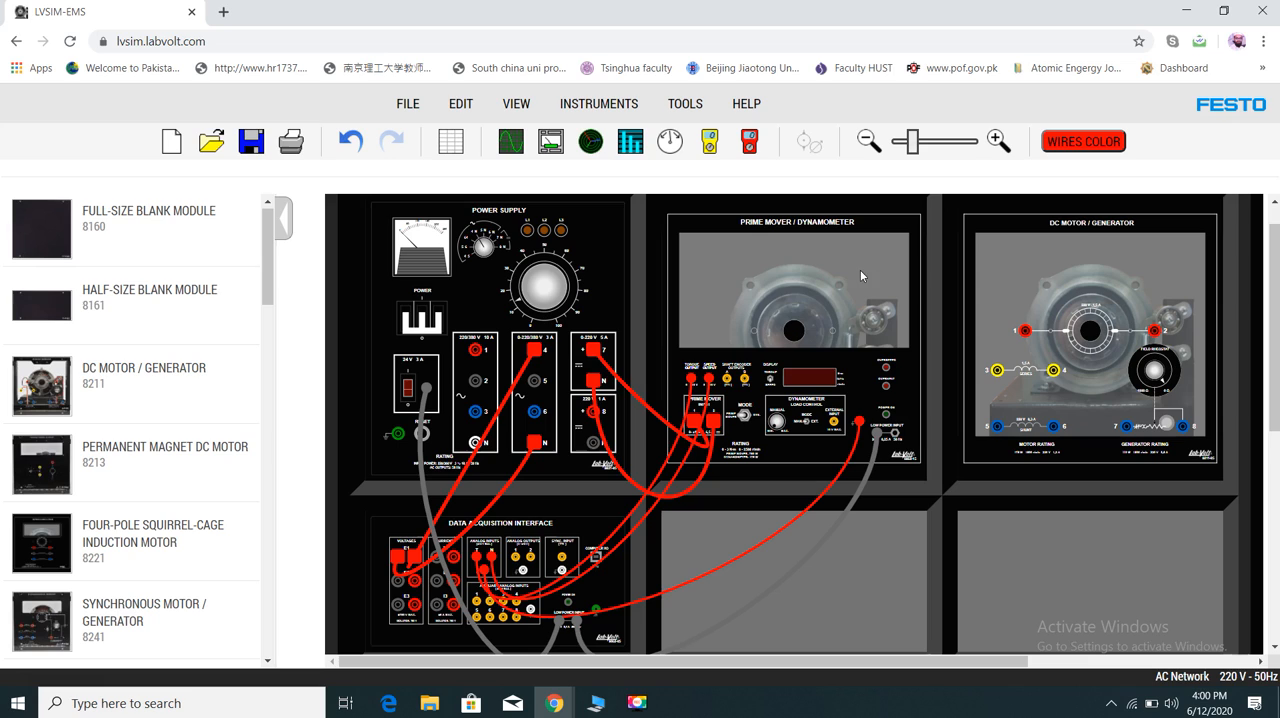
- Stop the Prime Mover / Dynamometer's motor and lower the front panels of the dynamometer and the DC Motor / Generator
right_click(808, 332)
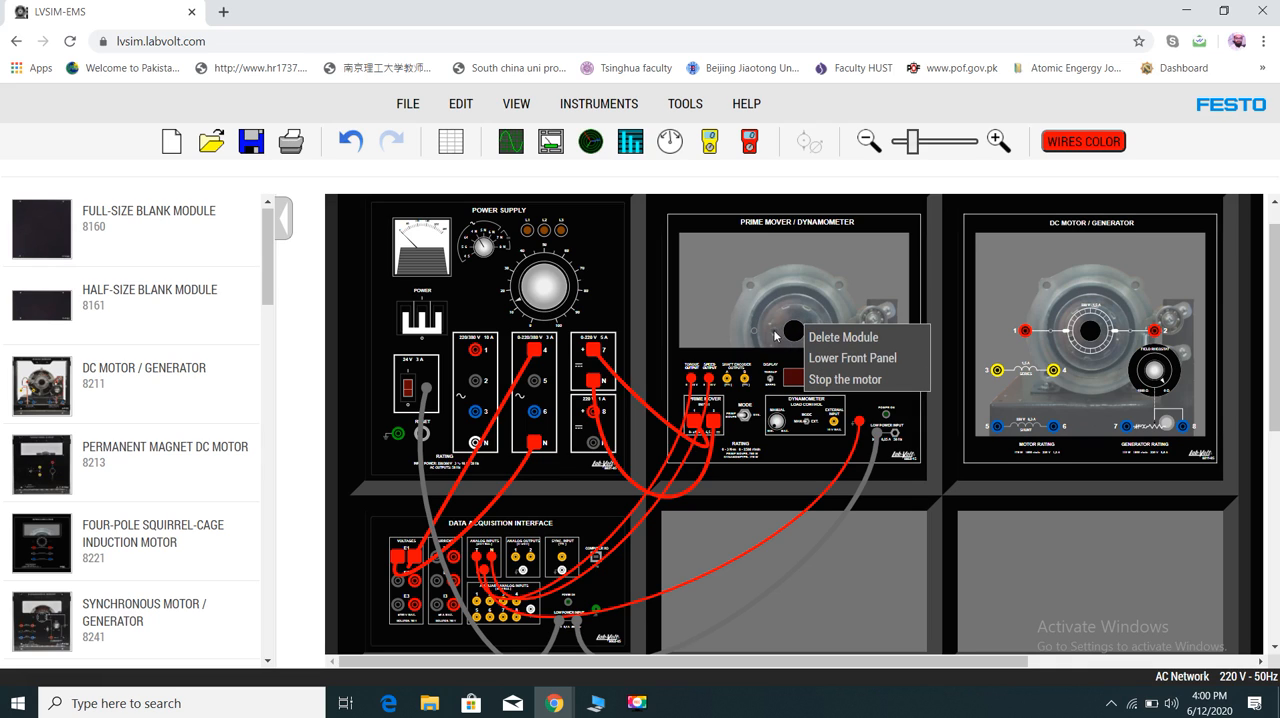
click(851, 381)
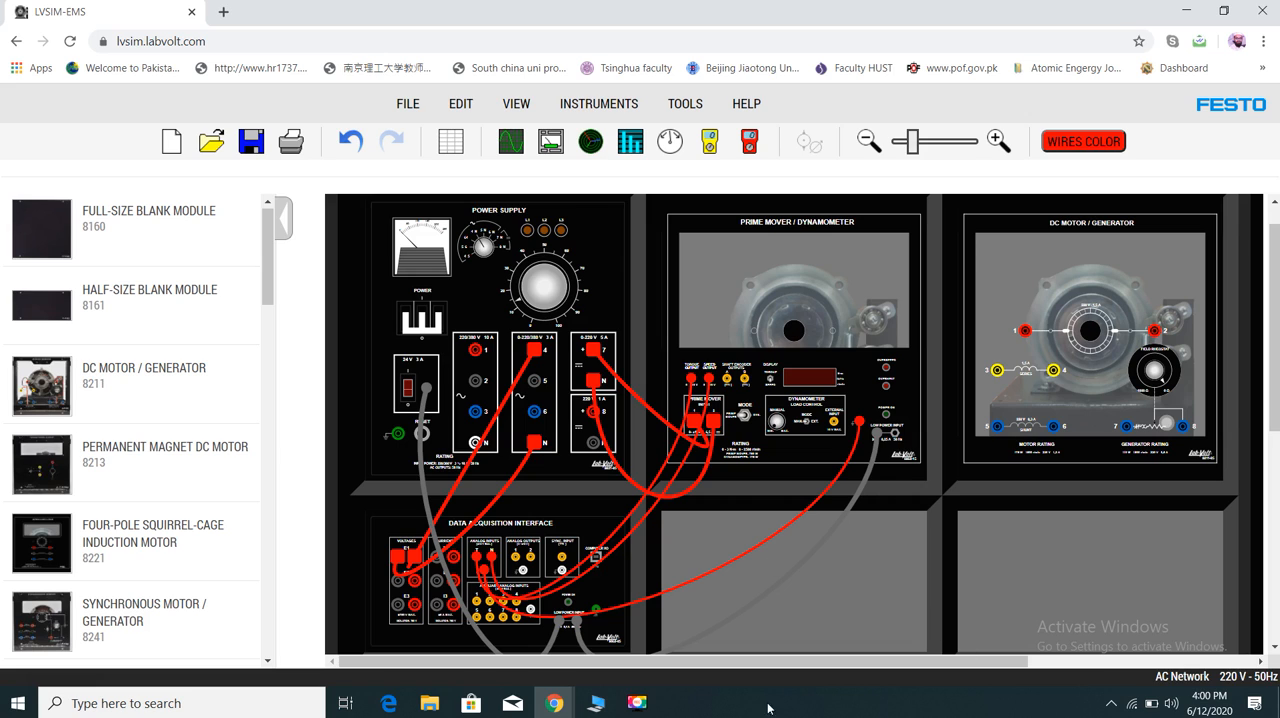
click(636, 702)
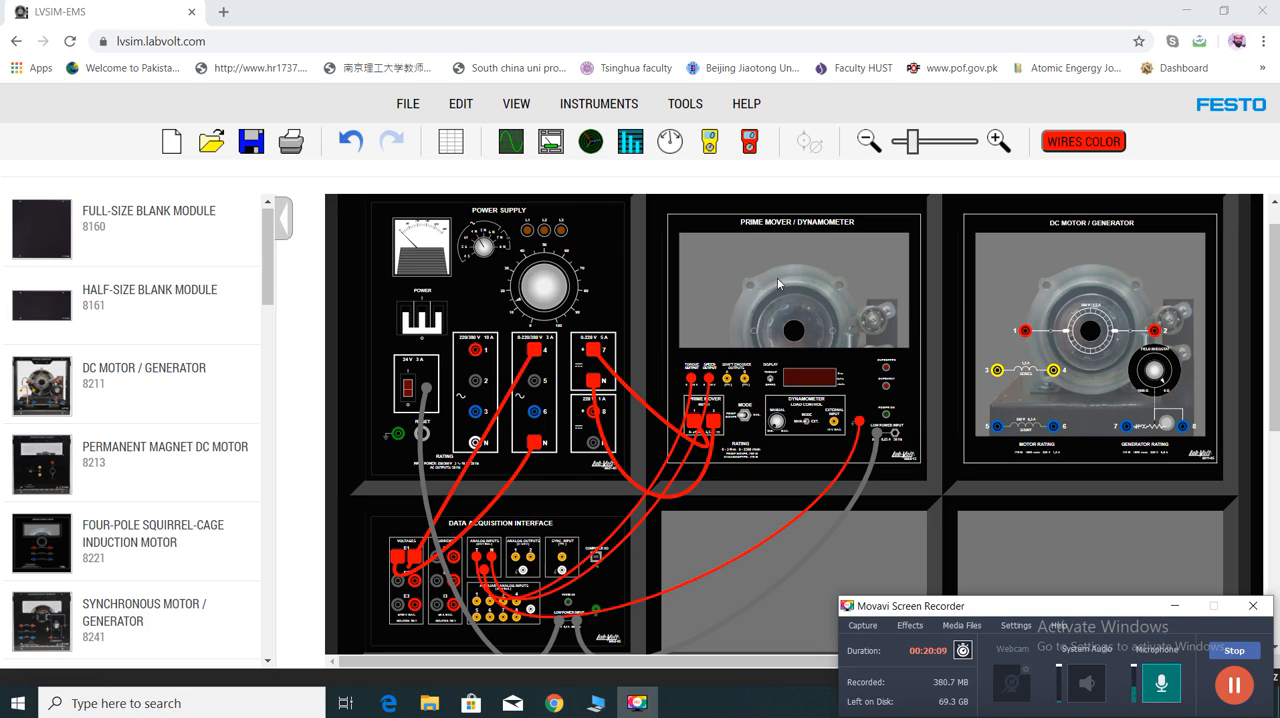
right_click(818, 329)
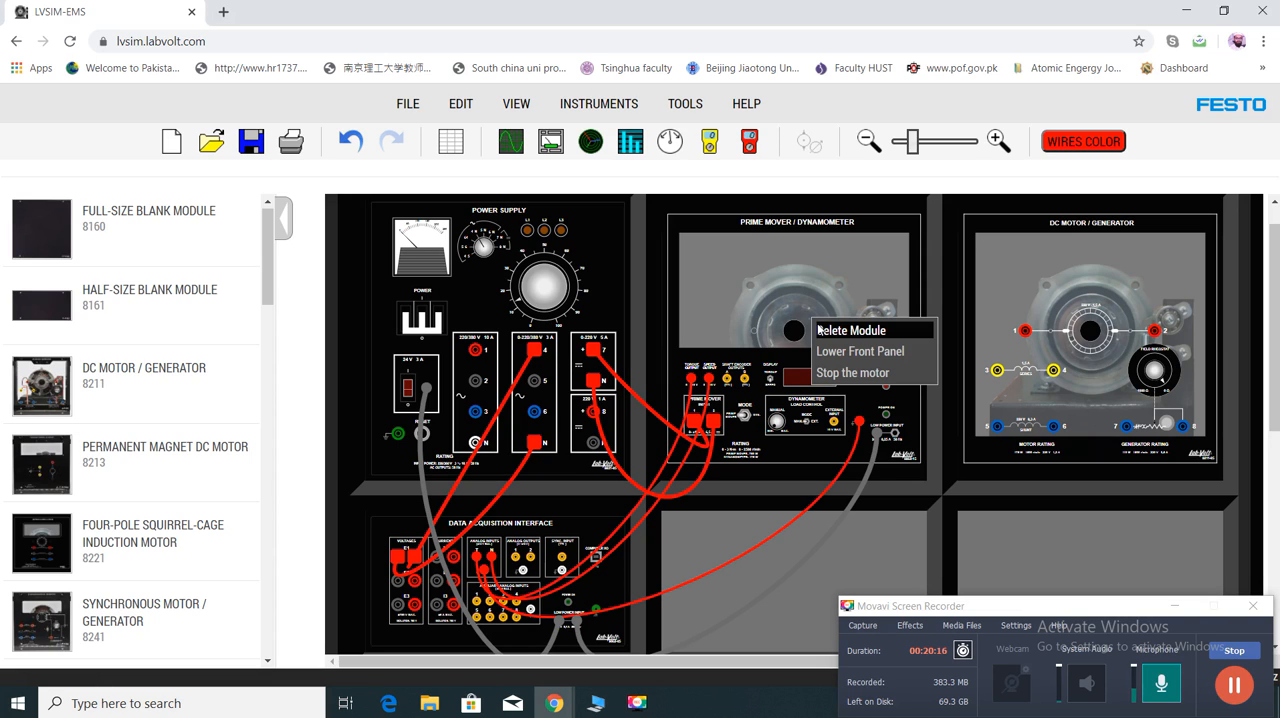
click(862, 354)
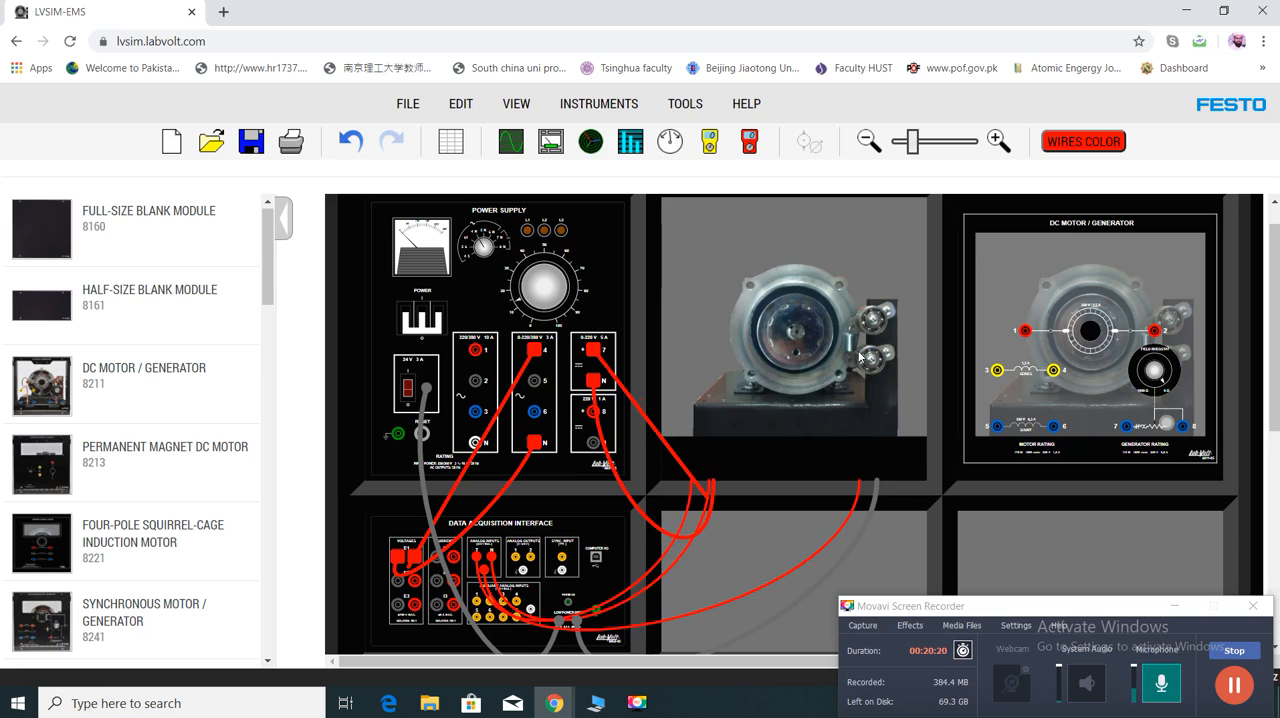
right_click(1057, 348)
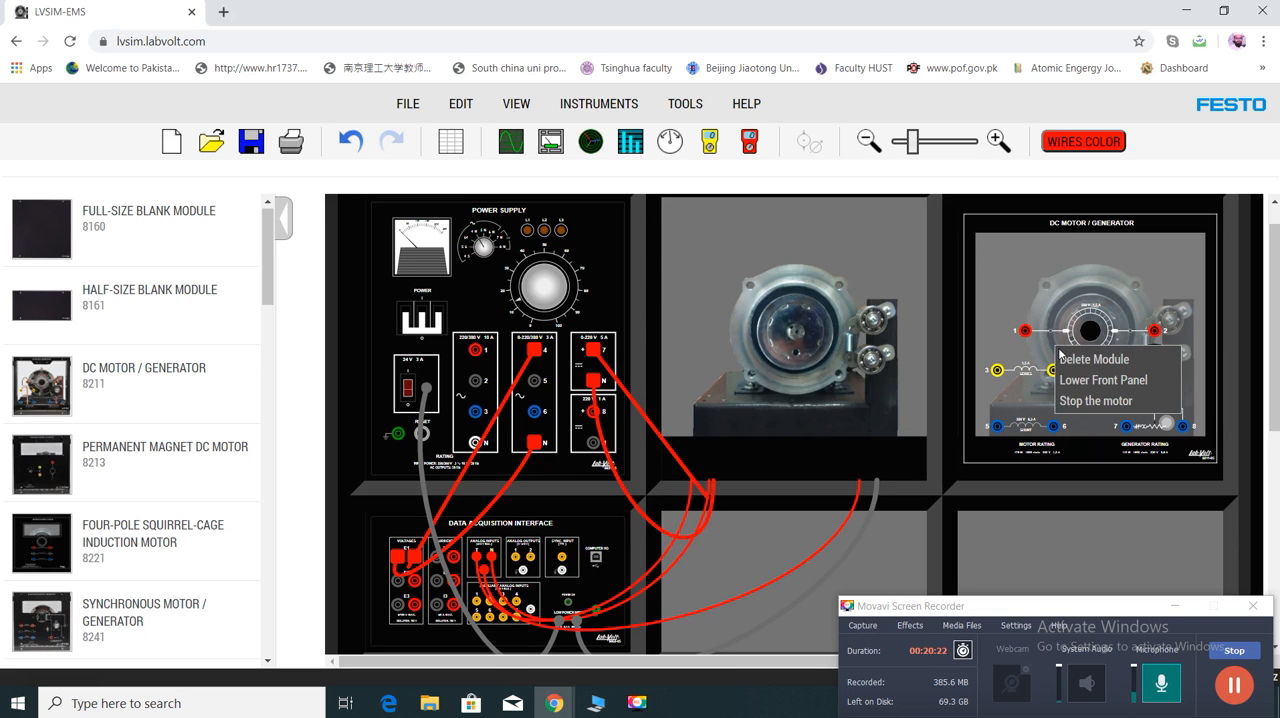
click(1105, 380)
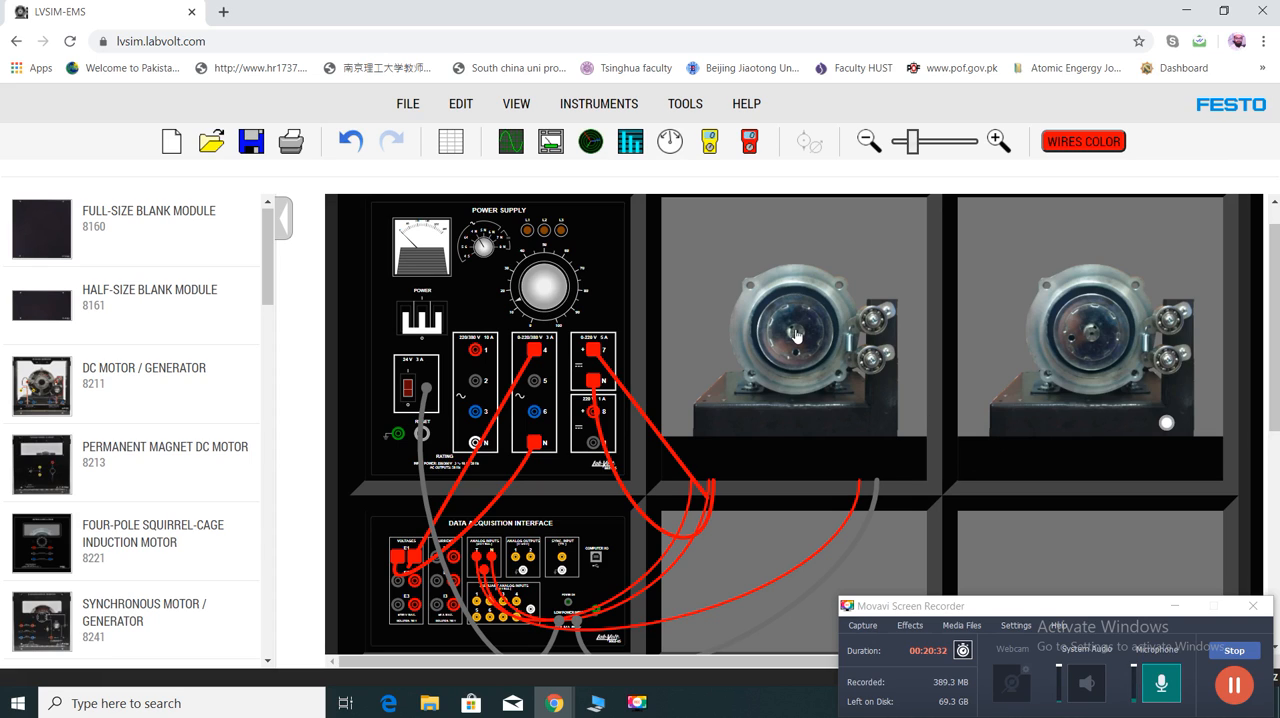
- Couple the dynamometer's pulley to the DC Motor / Generator's pulley with a belt, and raise both front panels
drag(797, 334, 1095, 344)
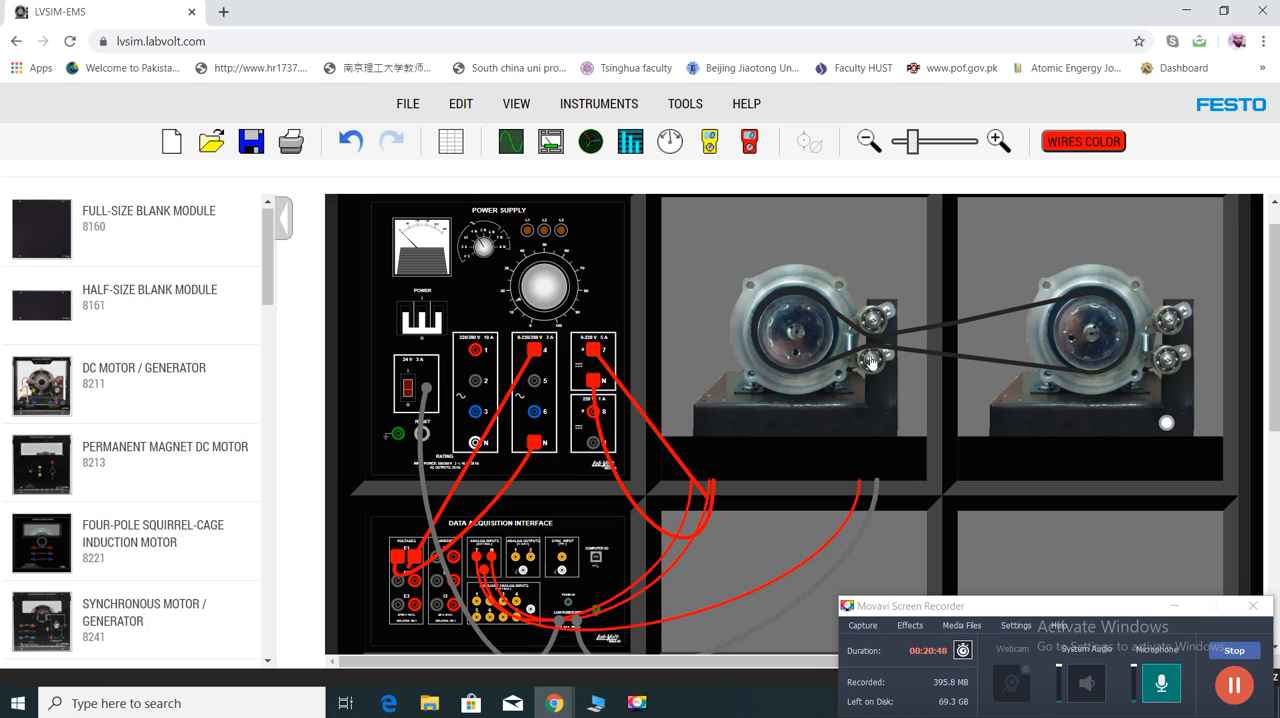
right_click(810, 465)
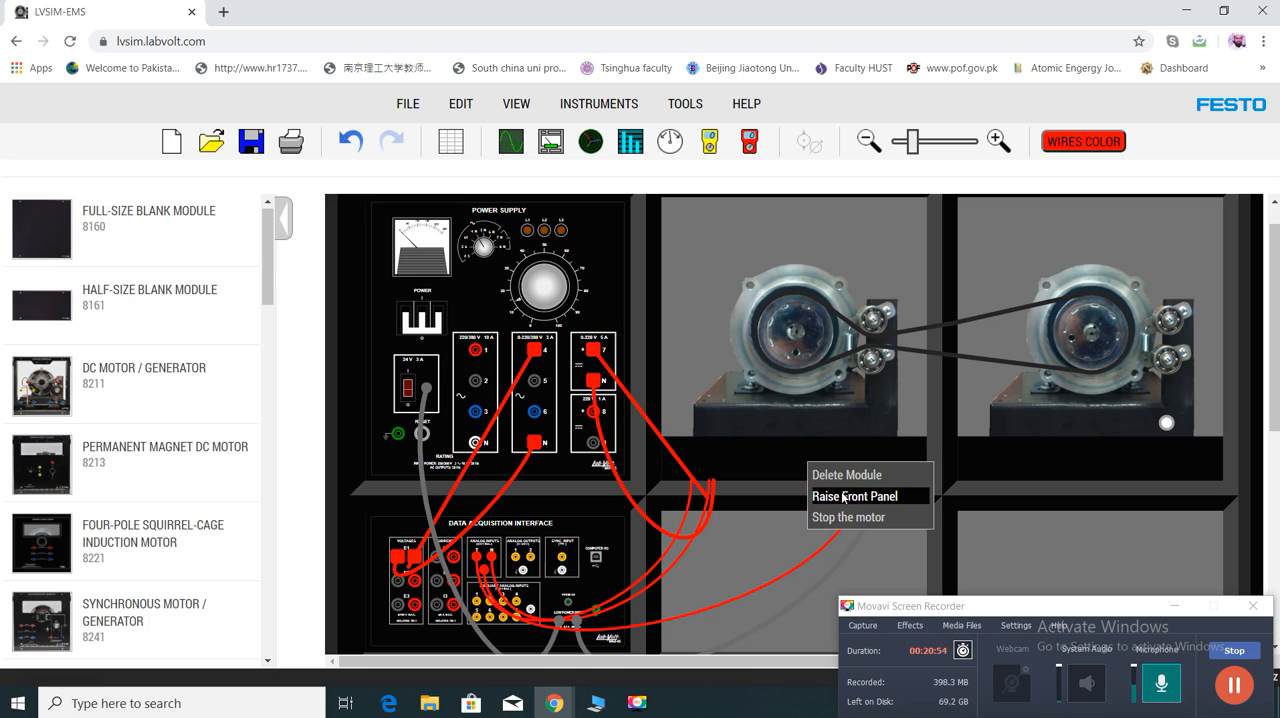
click(852, 496)
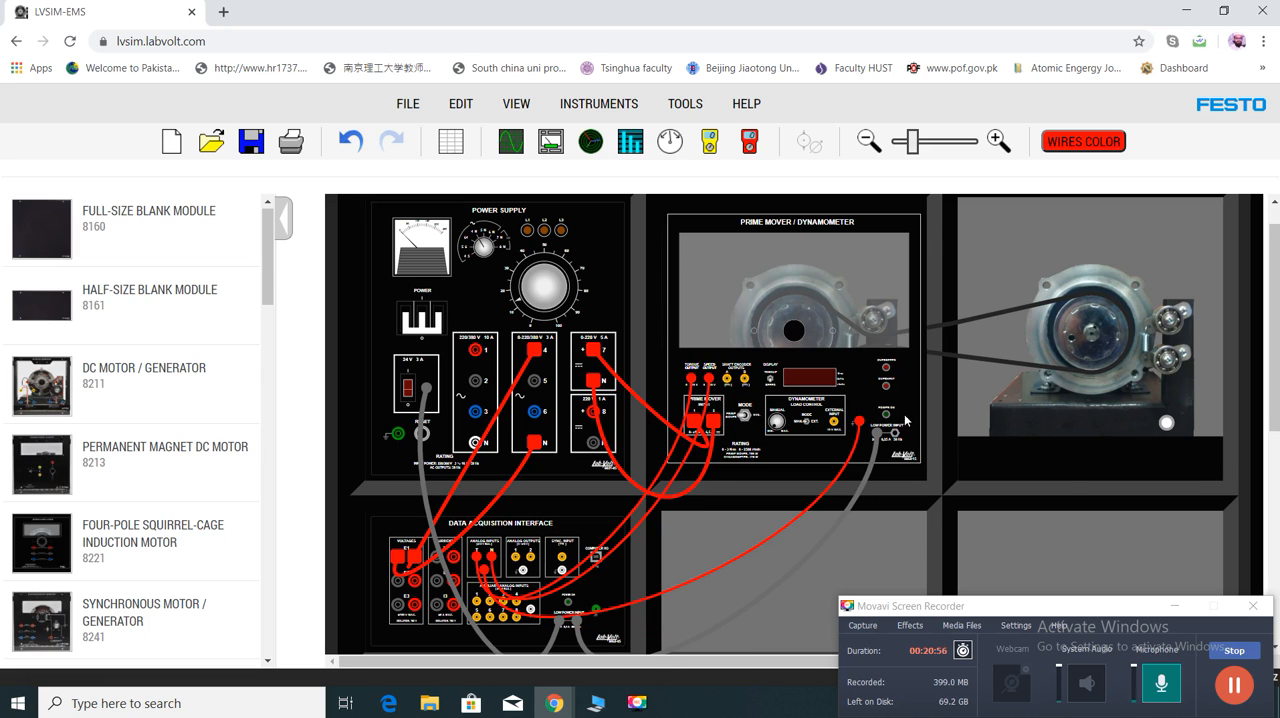
right_click(1071, 470)
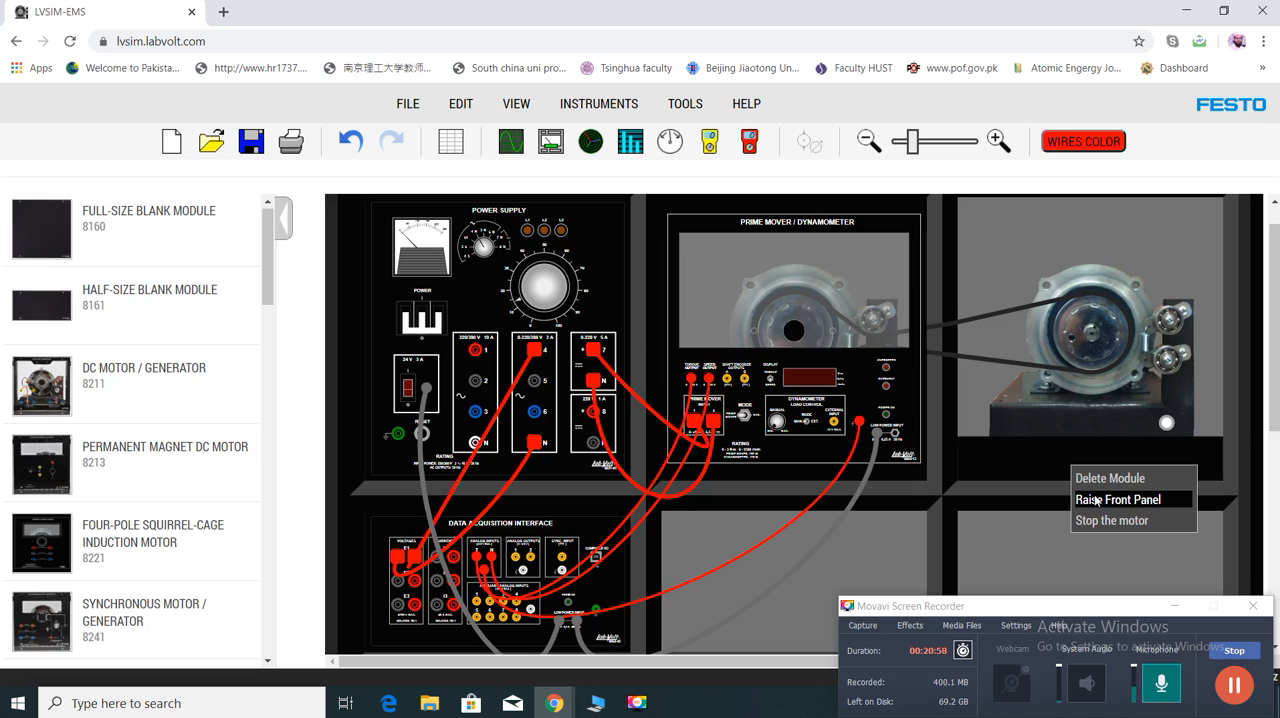
click(1096, 500)
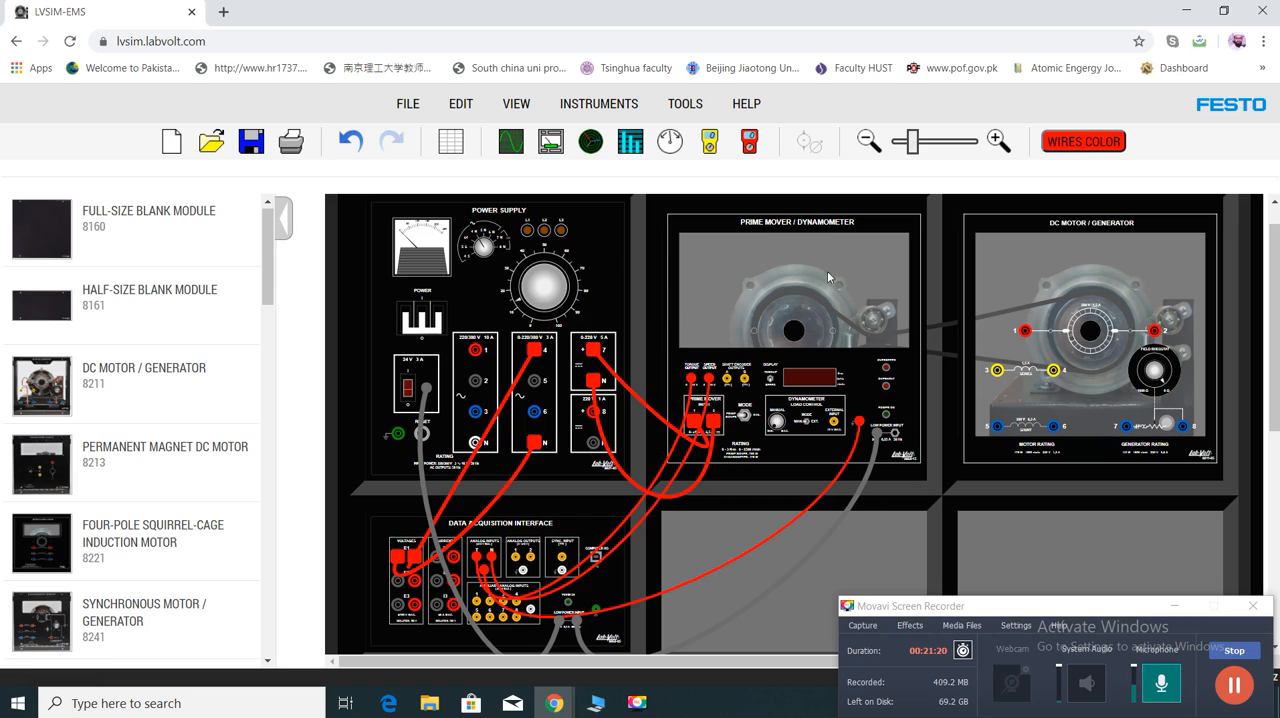
- Set the color for new wires to blue (006fff)
click(1073, 145)
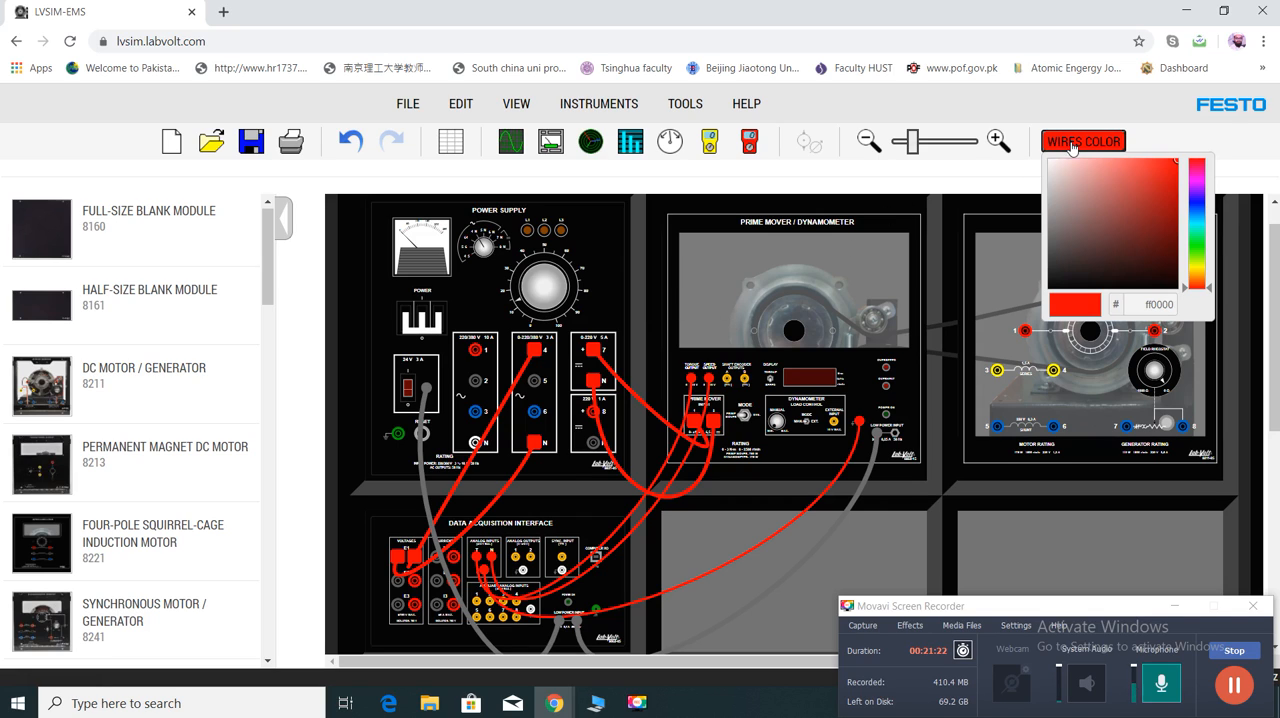
click(1197, 210)
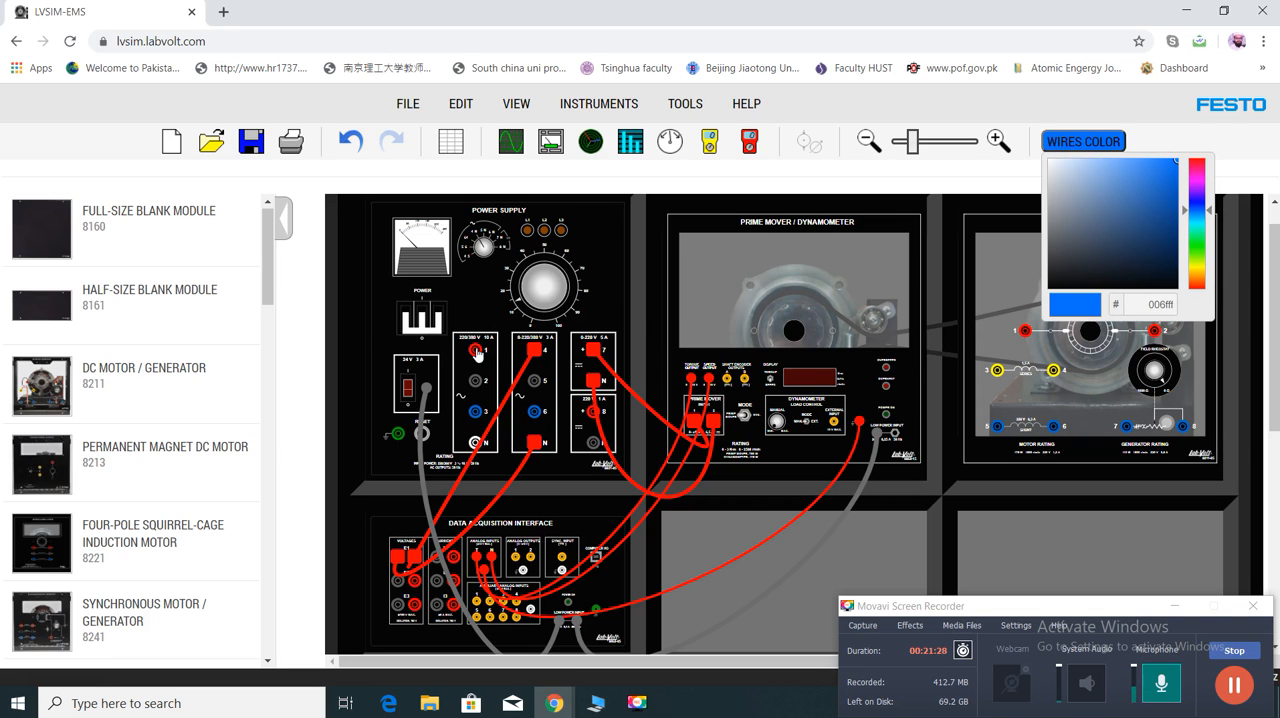
- Wire Power Supply terminal 1 to terminal 3 of the DC Motor / Generator, and delete that lead
drag(477, 351, 537, 358)
drag(838, 436, 997, 374)
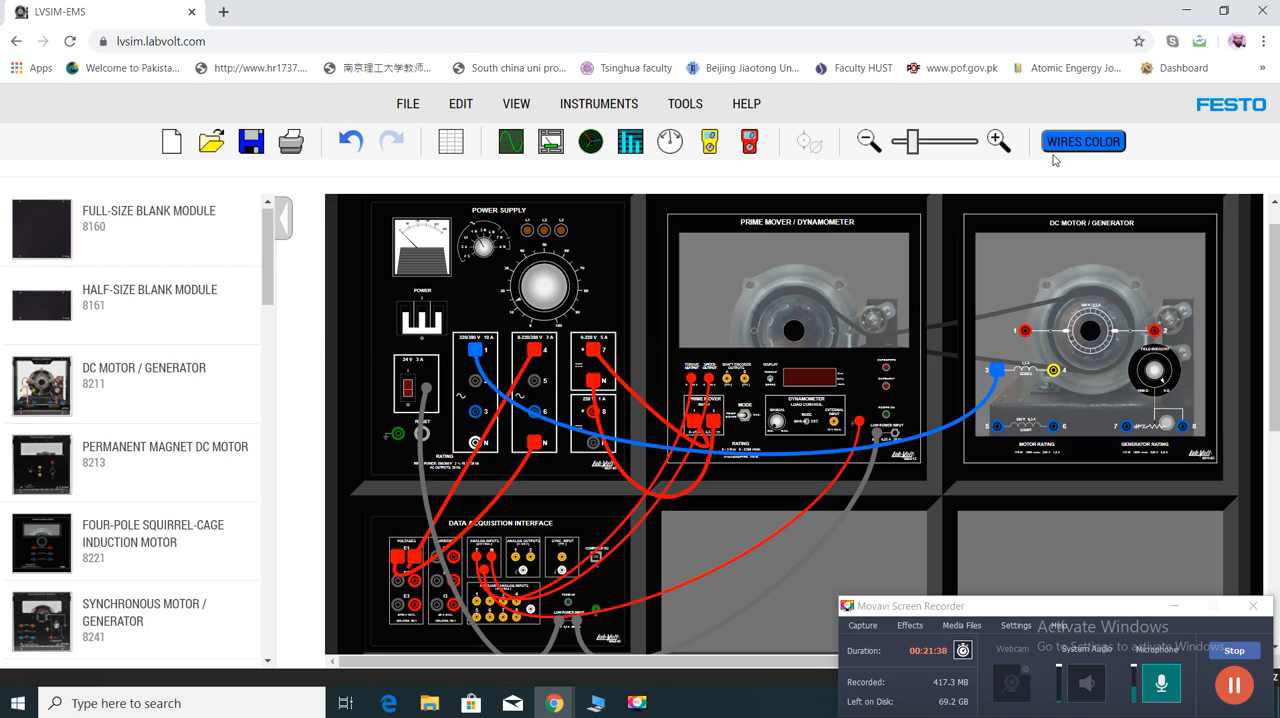
right_click(922, 441)
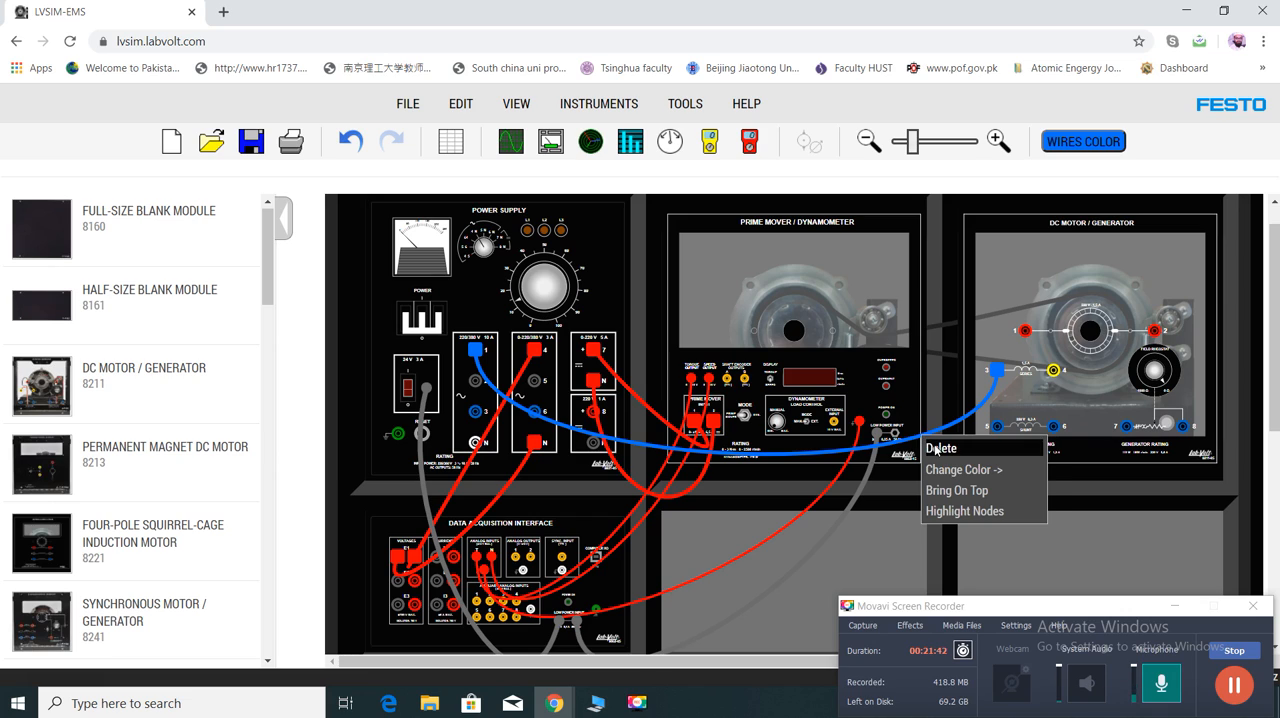
click(936, 449)
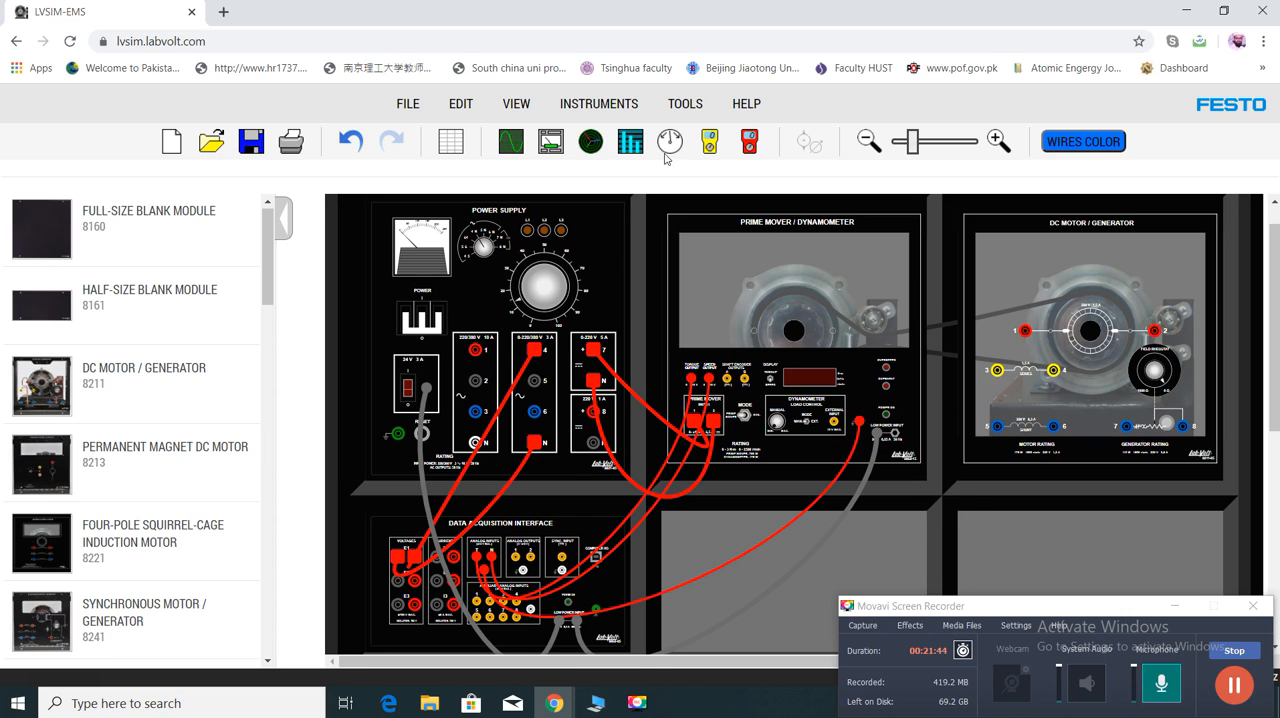
- Display the I1 current phasor in the Phasor Analyzer with continuous refresh on, and leave the analyzer
click(589, 143)
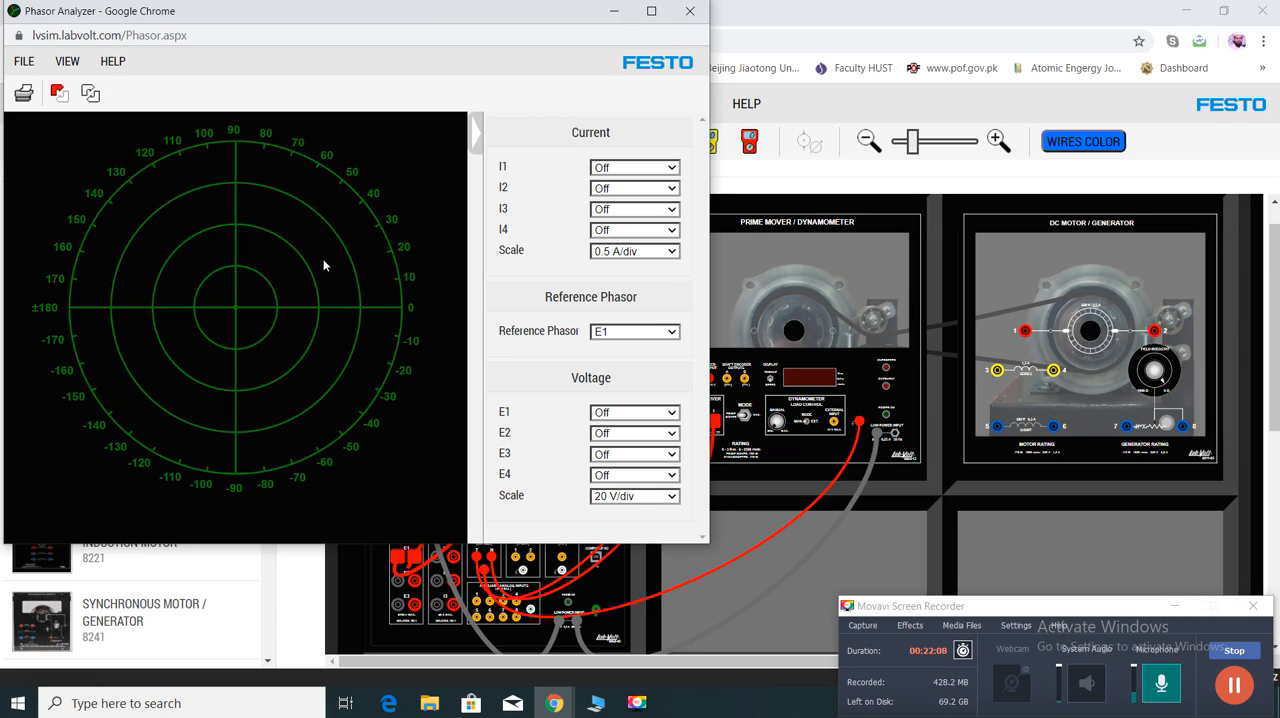
click(673, 413)
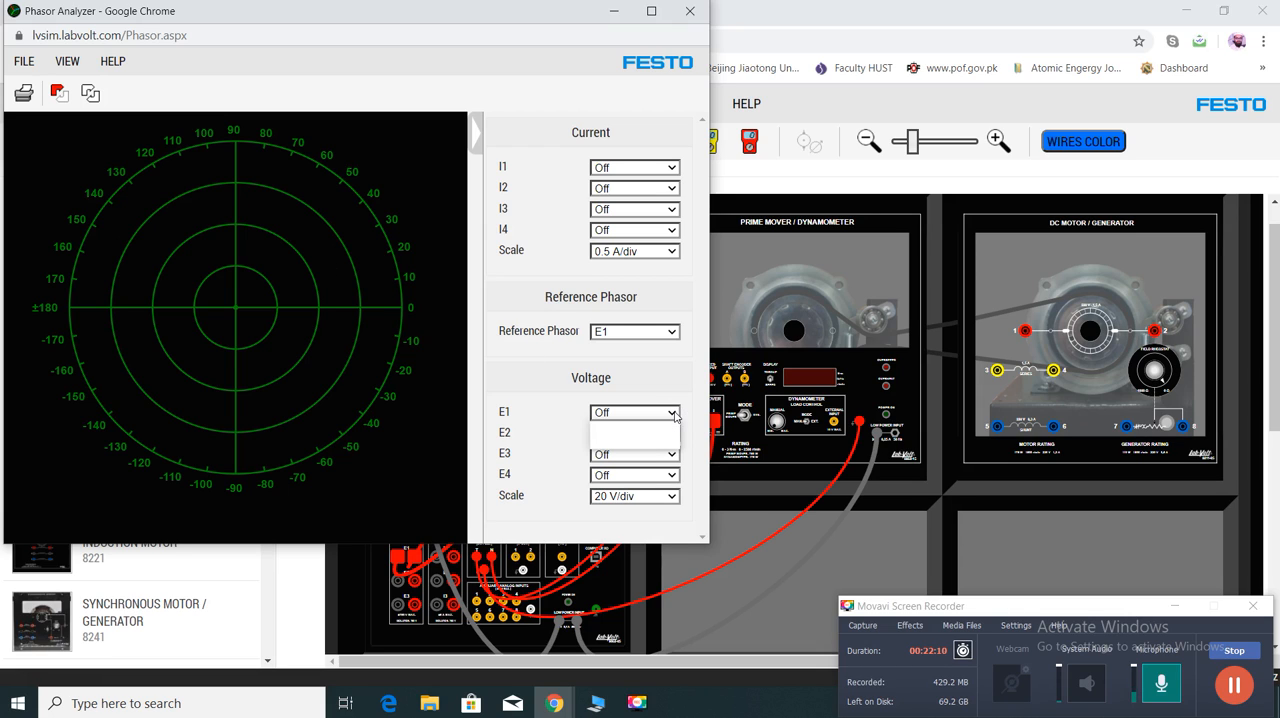
click(542, 369)
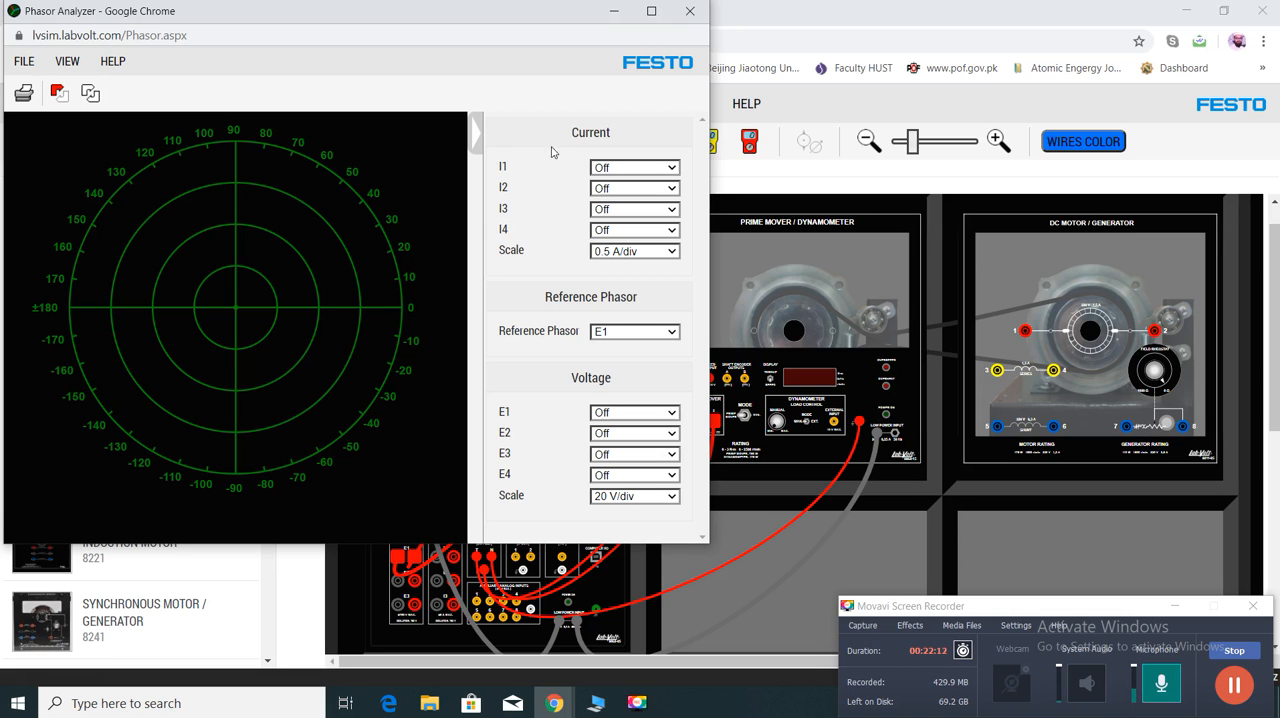
click(91, 94)
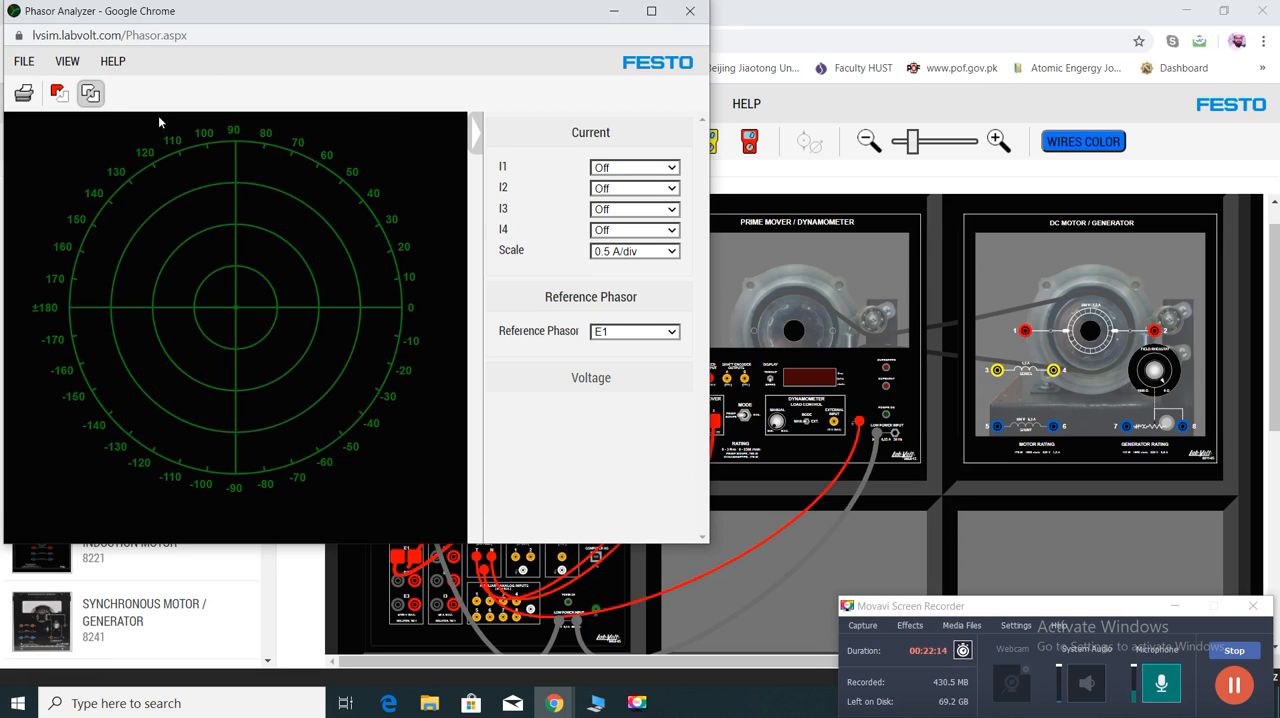
click(674, 170)
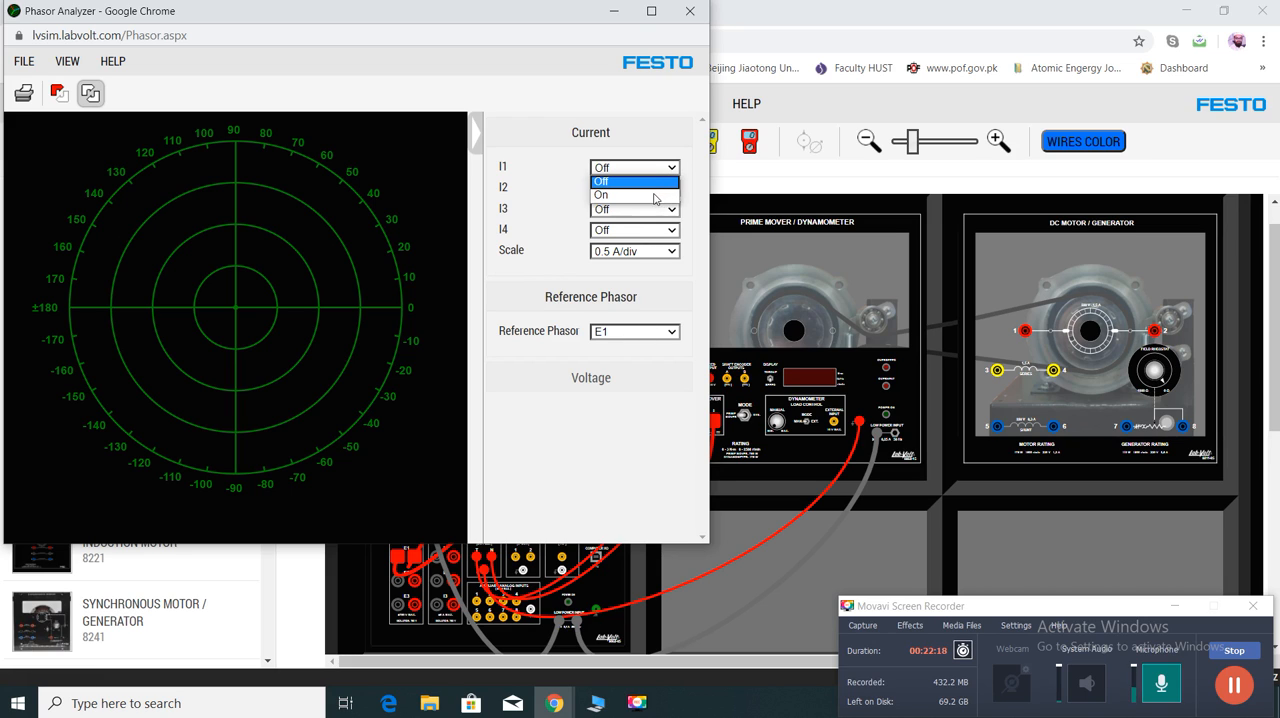
click(633, 198)
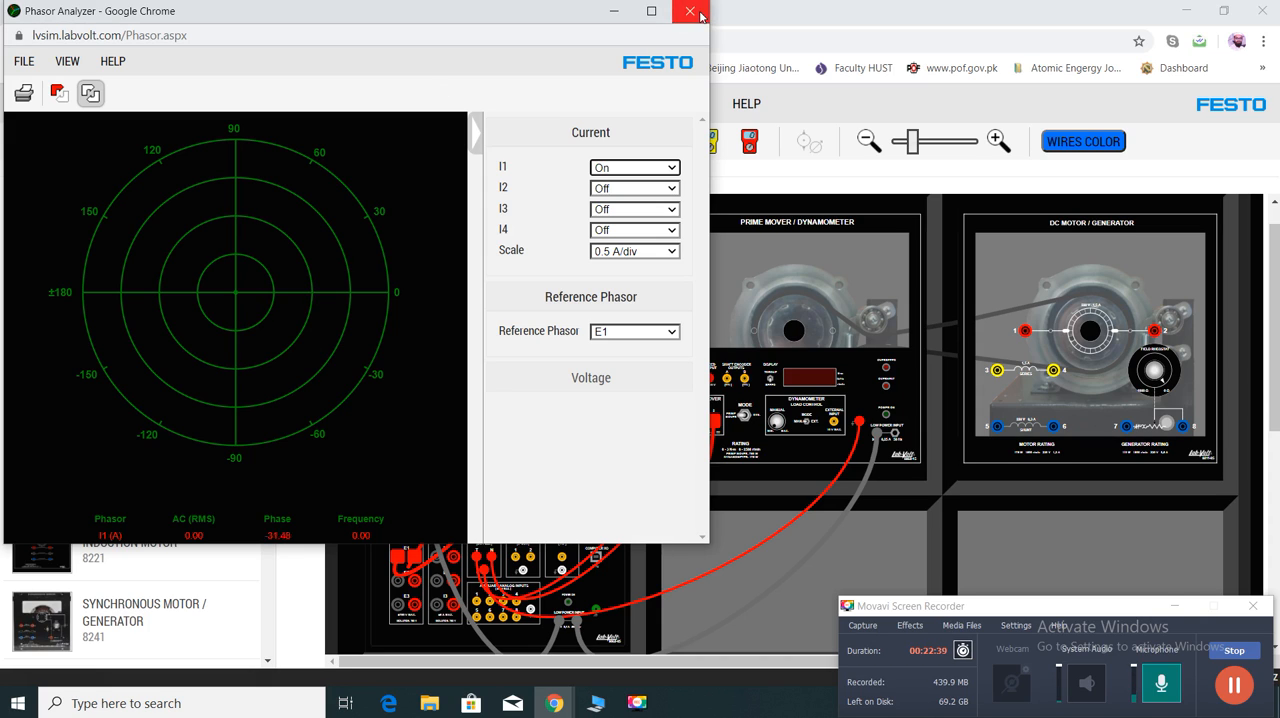
click(902, 292)
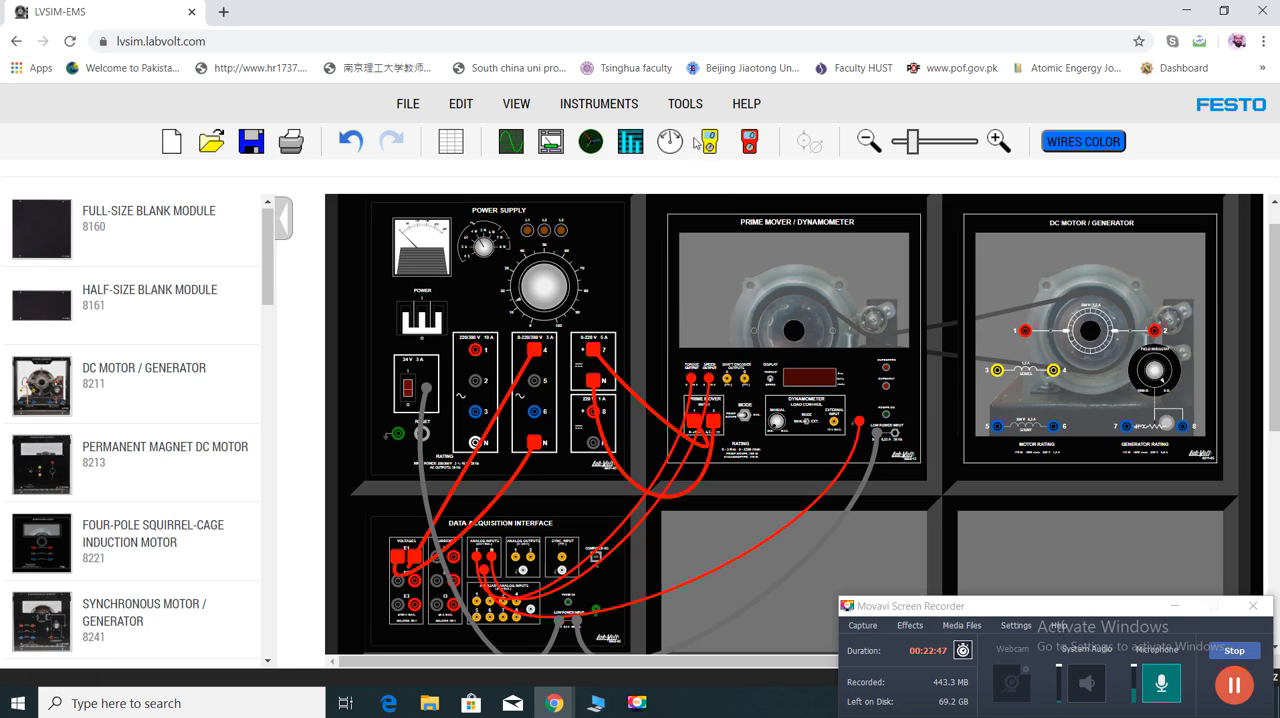
- Review the AC network and units settings in the options and accept them as they are
click(685, 107)
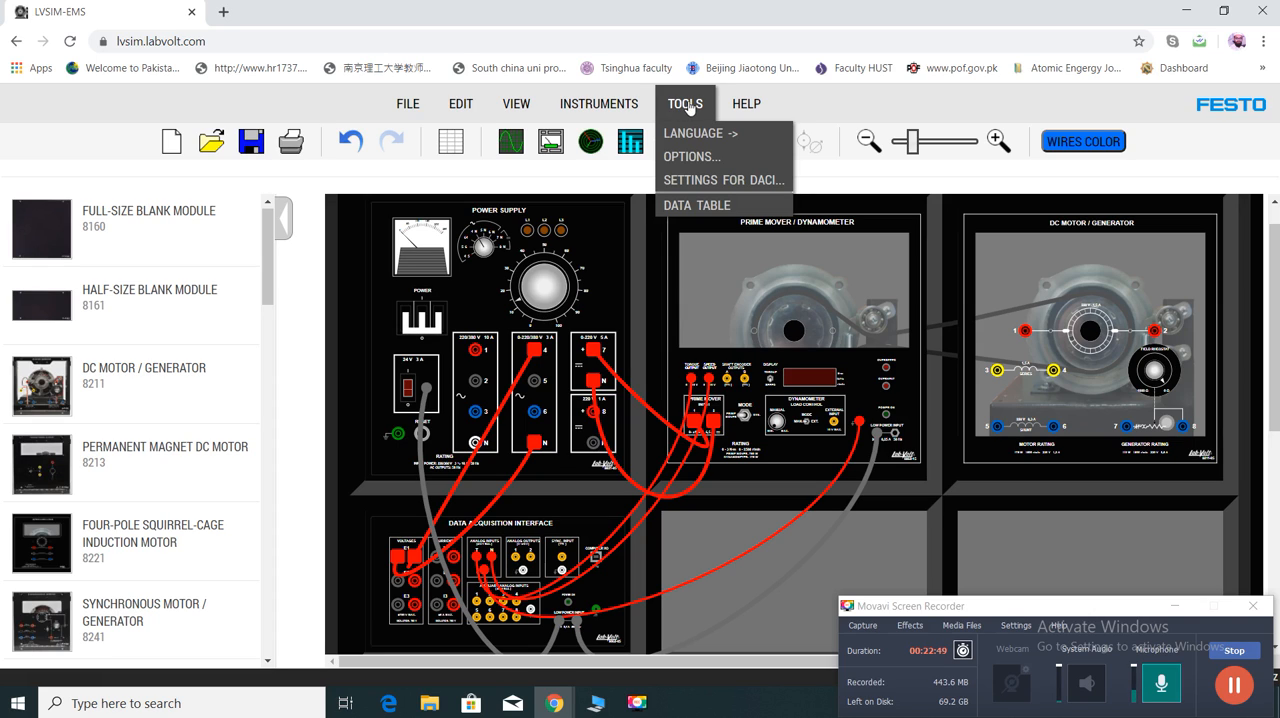
click(696, 157)
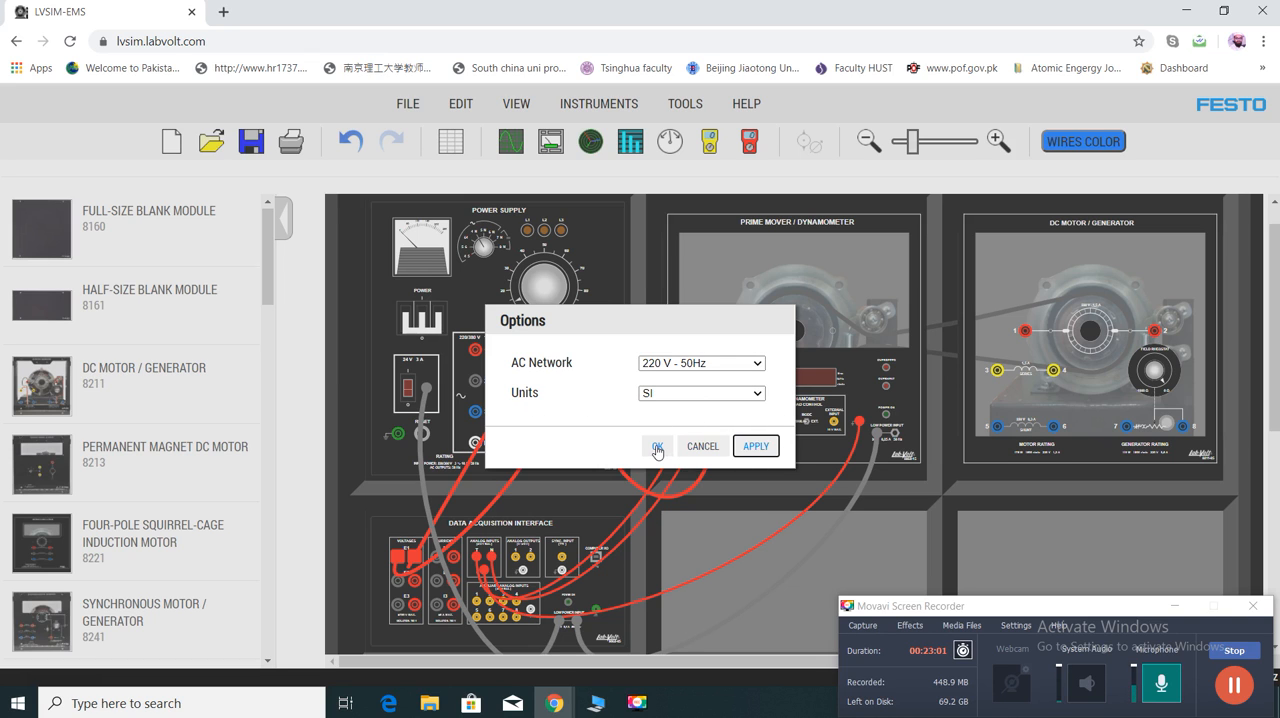
click(657, 446)
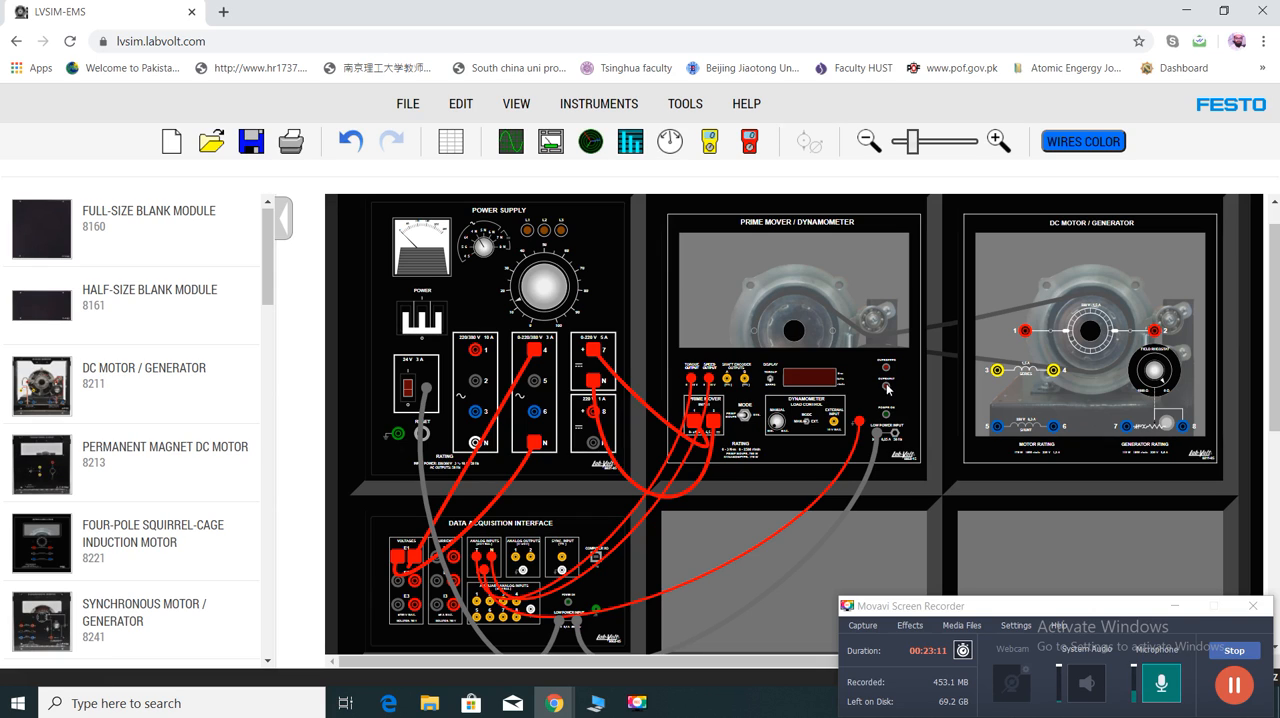
- Reroute the red lead from the 0-220/380 V output's N terminal and the 24 V lead clear of the Data Acquisition Interface's current inputs
drag(443, 503, 424, 450)
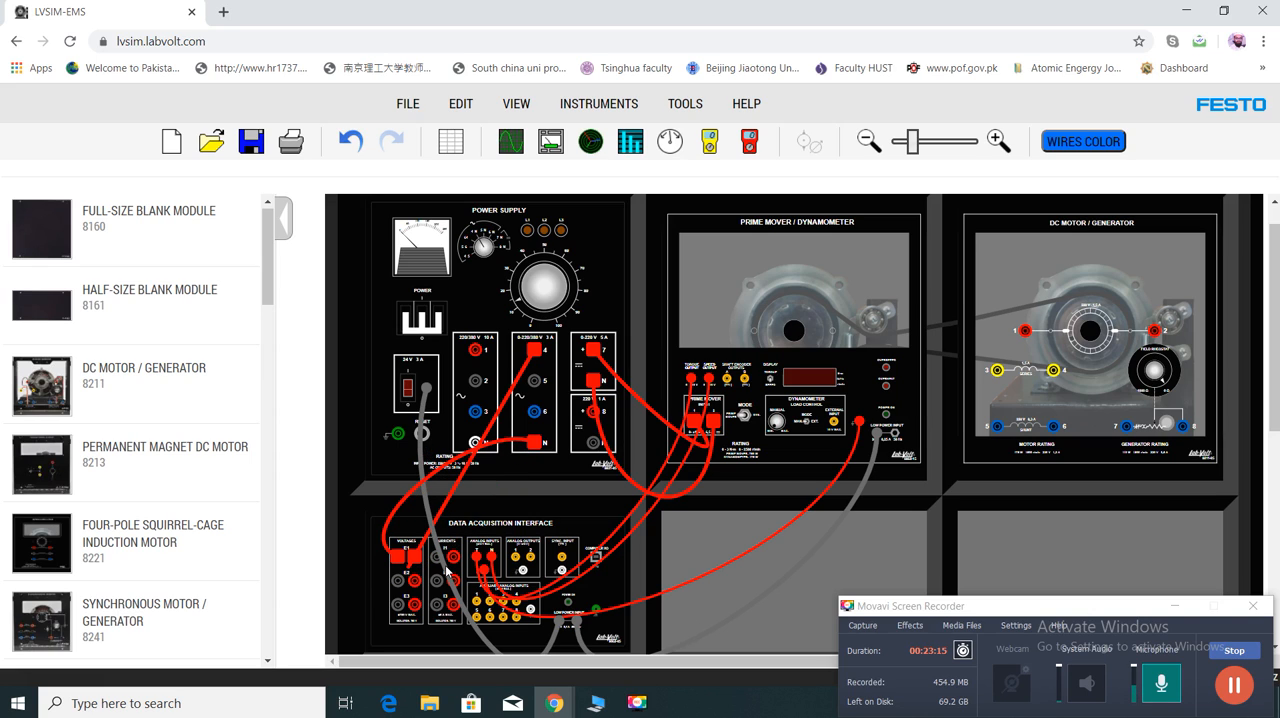
drag(442, 567, 332, 602)
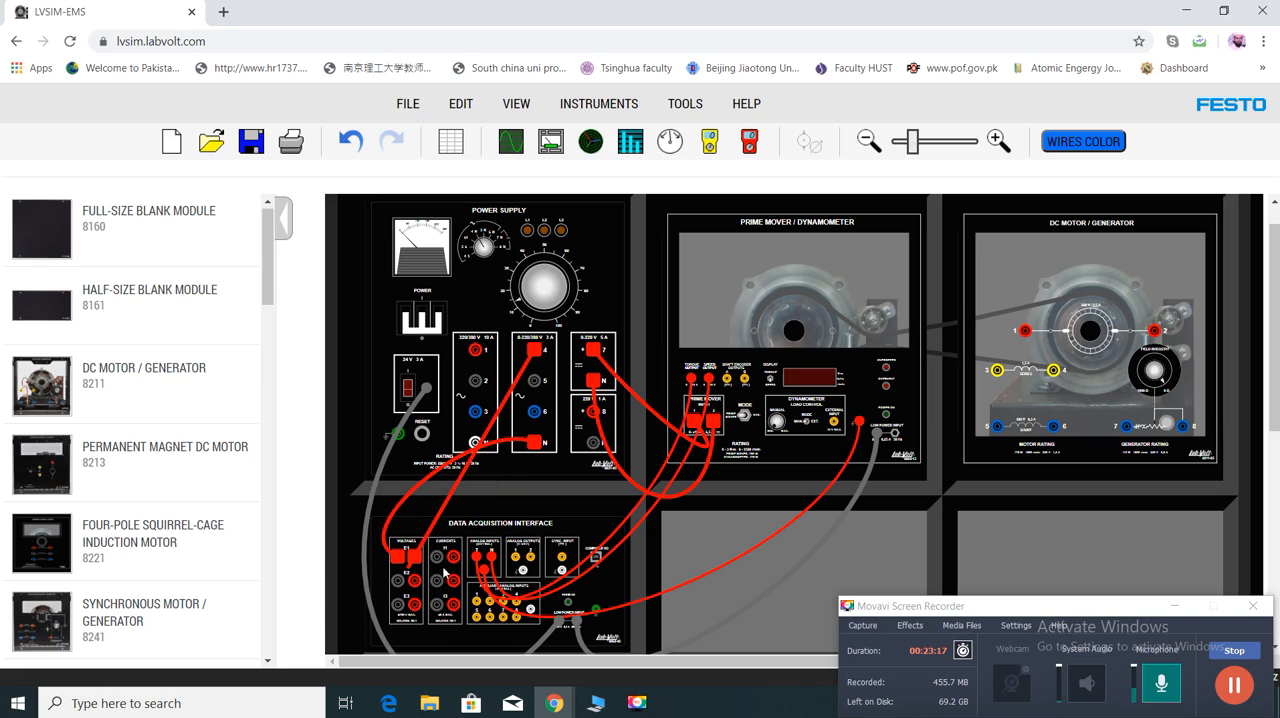